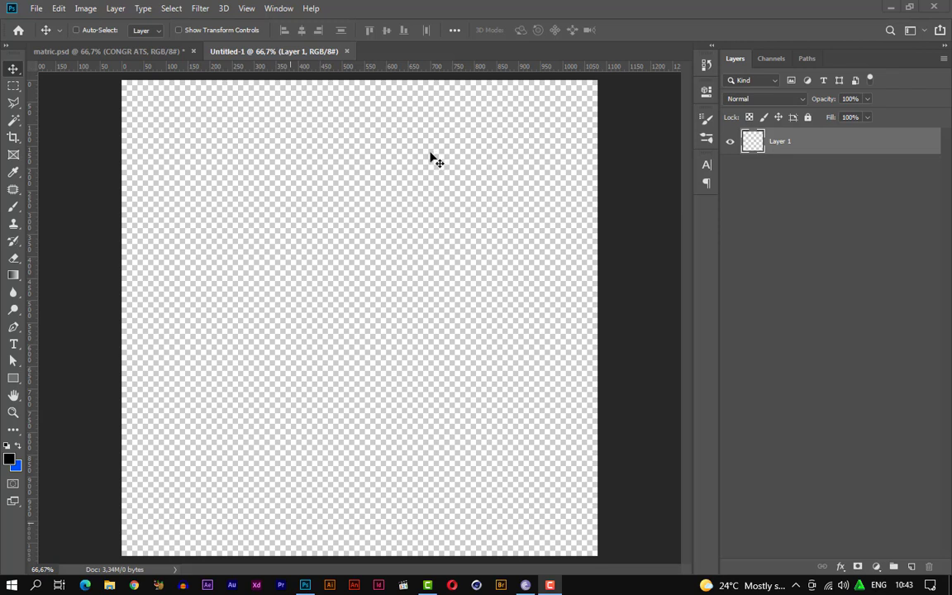
Add a Solid Color fill layer with hex colour 008fd2 over the whole canvas
left_click(99, 169)
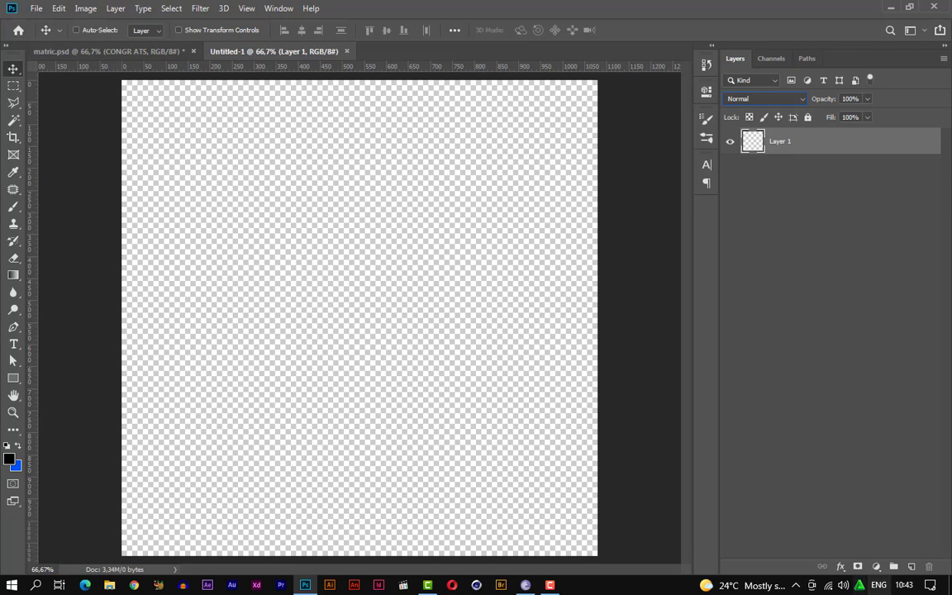
key("ctrl+shift+n")
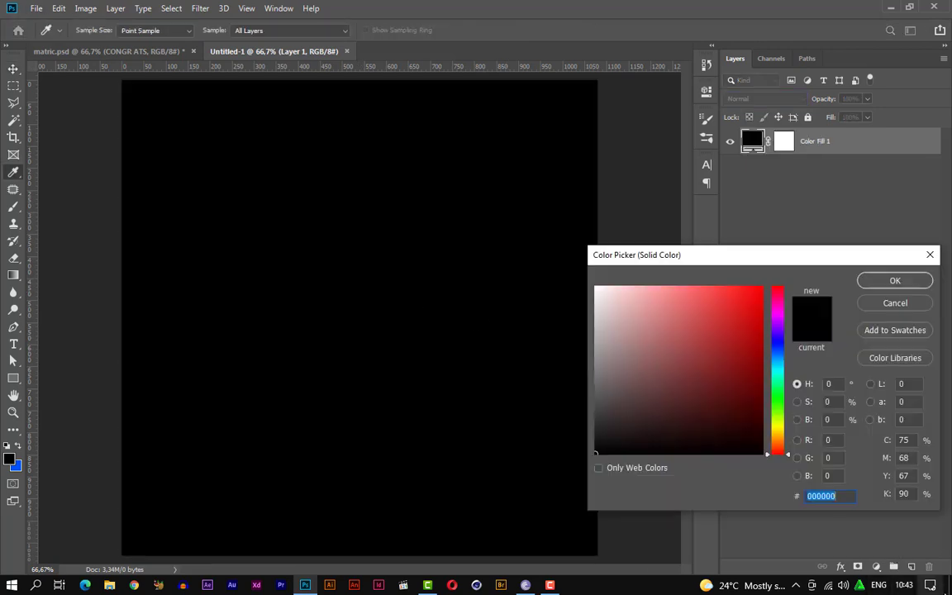
left_click(849, 497)
left_click_drag(848, 497, 790, 501)
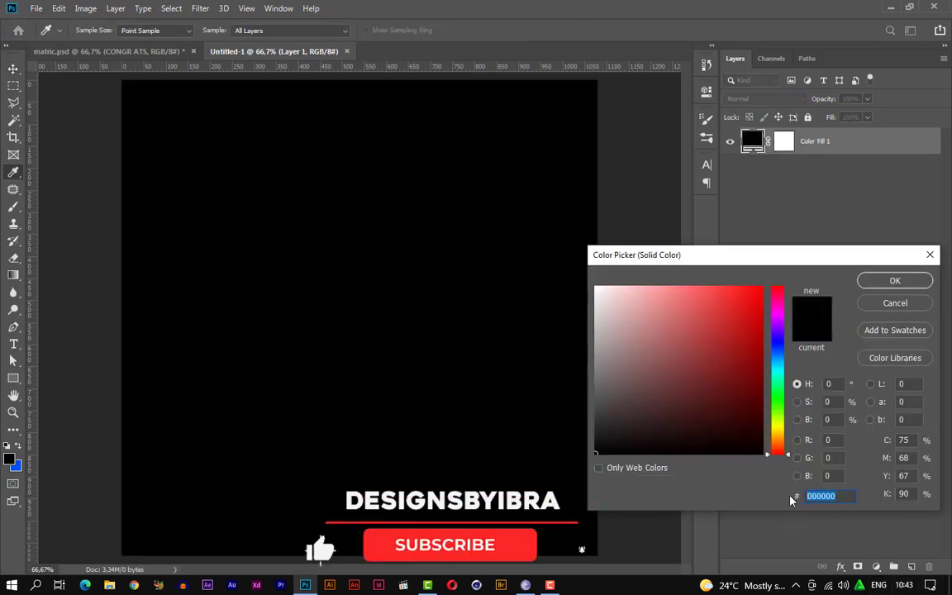
type("008")
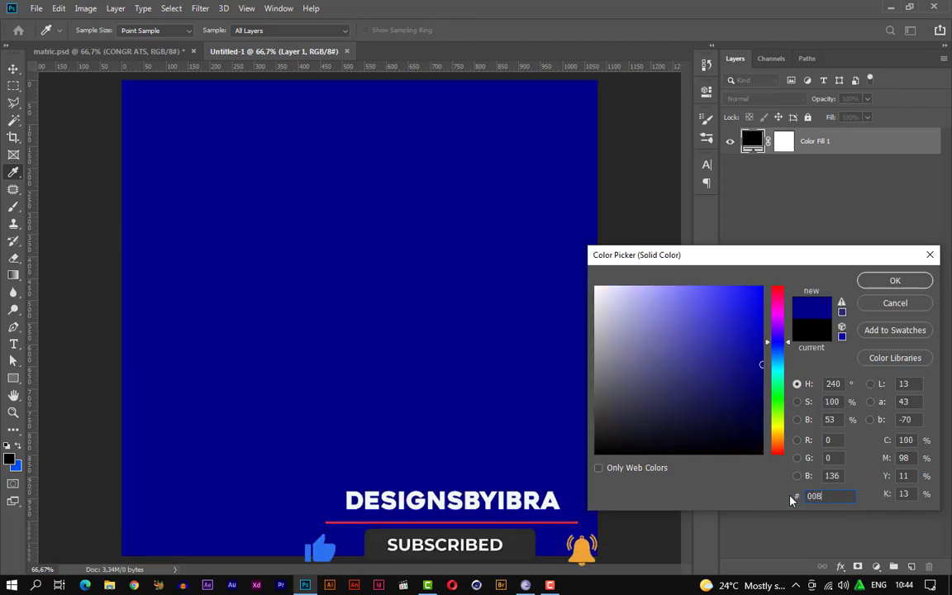
type("f")
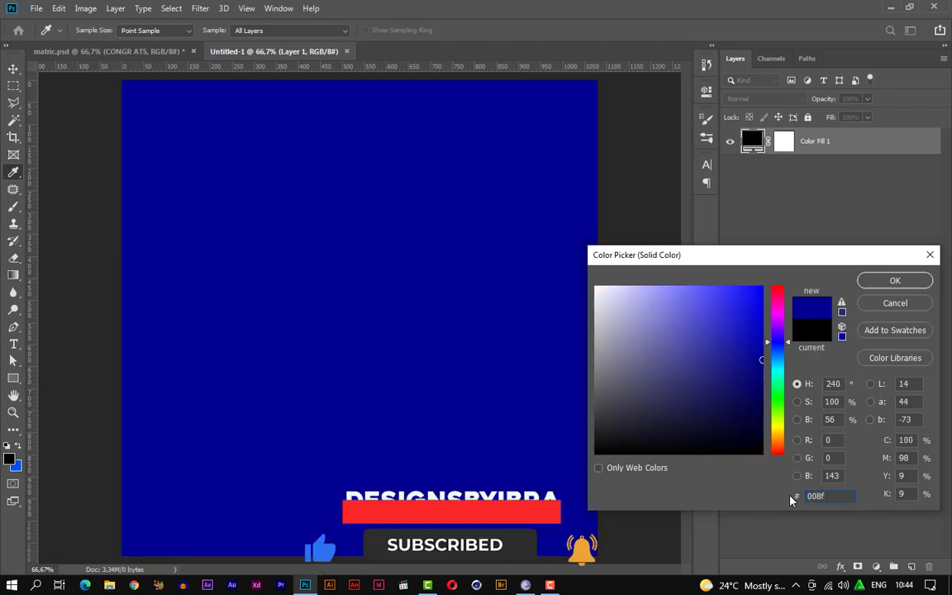
type("d")
key("BackSpace")
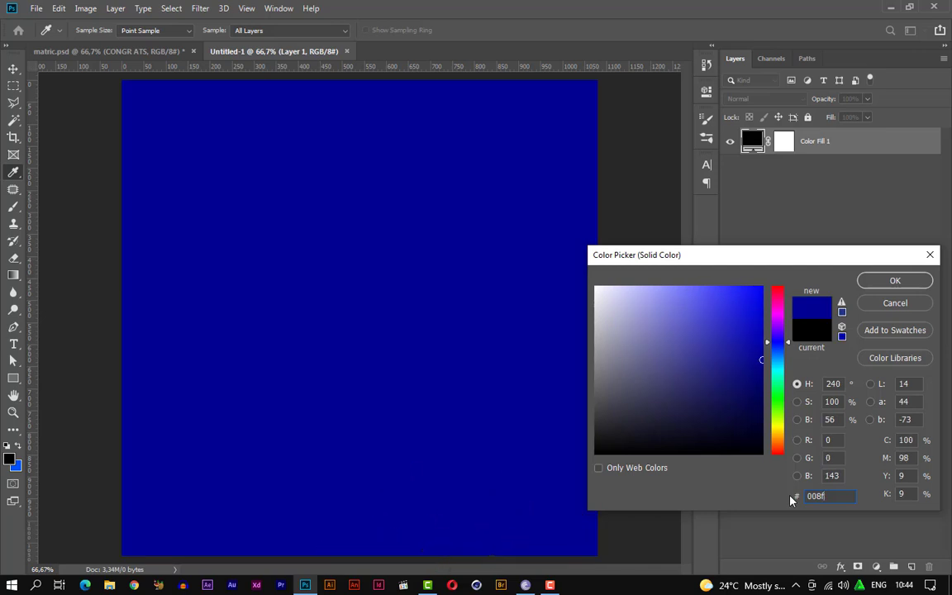
type("d2")
key("Return")
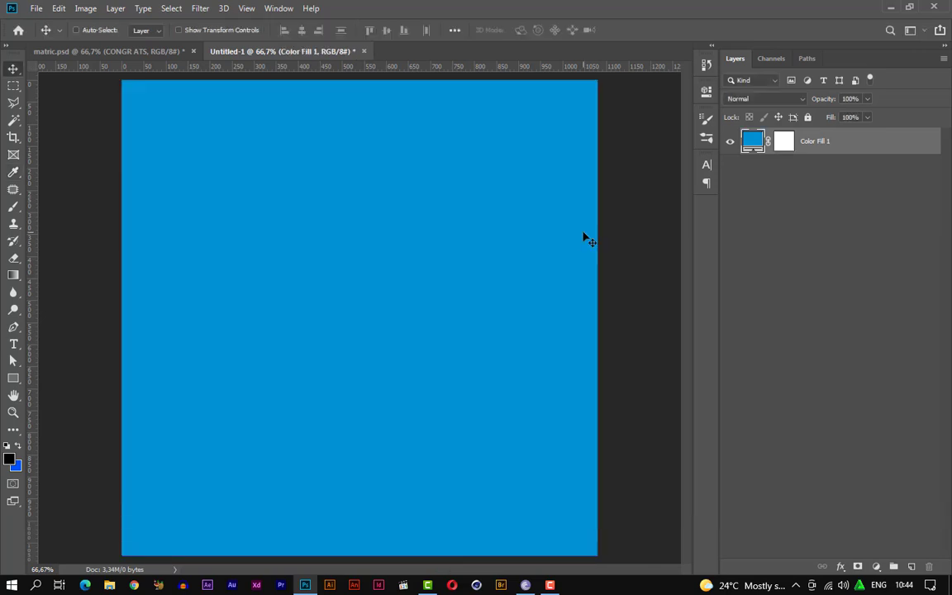
Draw a large circle with the Ellipse tool and set its fill to none
key("u")
mouse_move(210, 183)
left_mouse_down()
mouse_move(512, 416)
mouse_move(310, 310)
mouse_move(450, 392)
mouse_move(491, 486)
left_mouse_up()
left_click(516, 190)
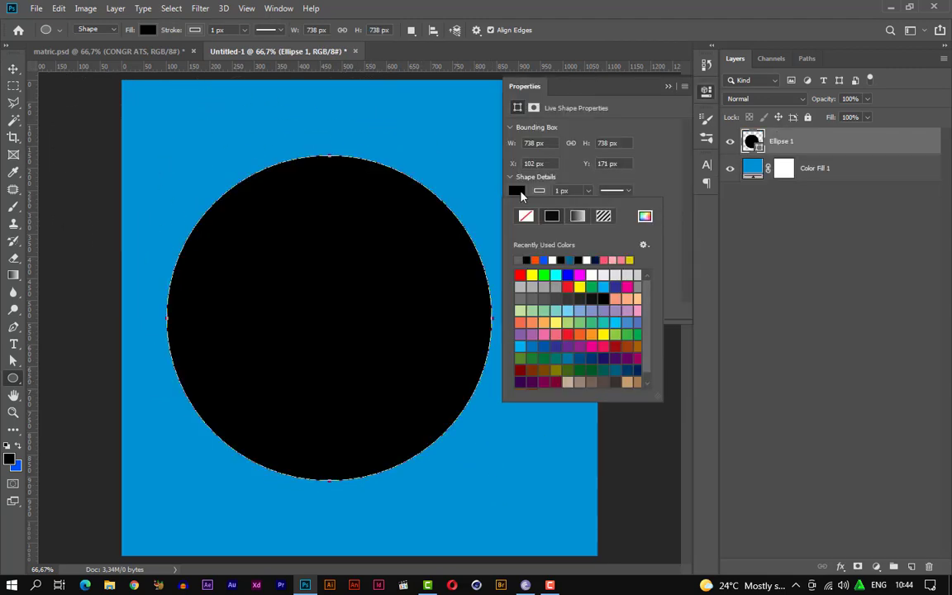
left_click(526, 217)
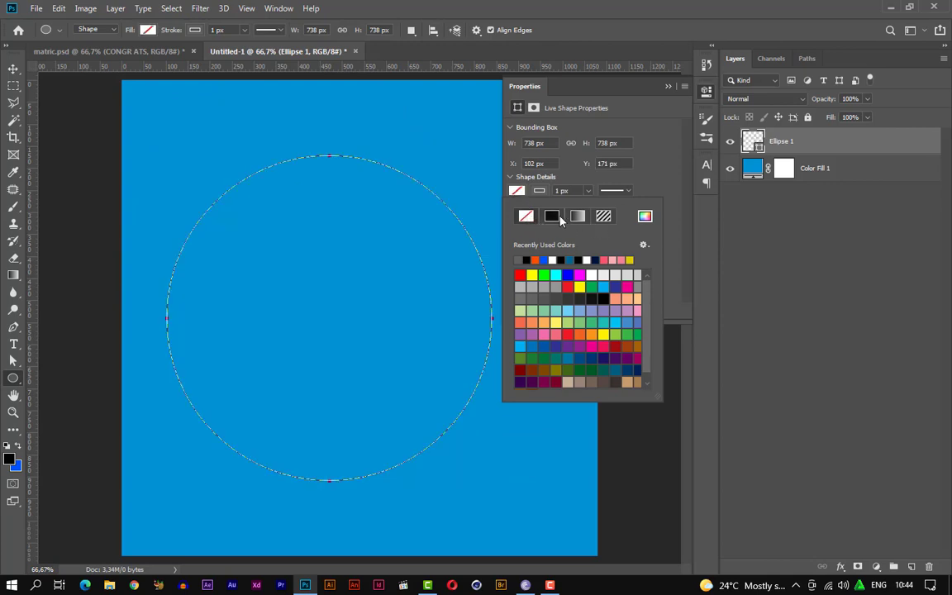
Give the circle an 89.28 px stroke in orange ff4e00
left_click(588, 191)
left_click(611, 207)
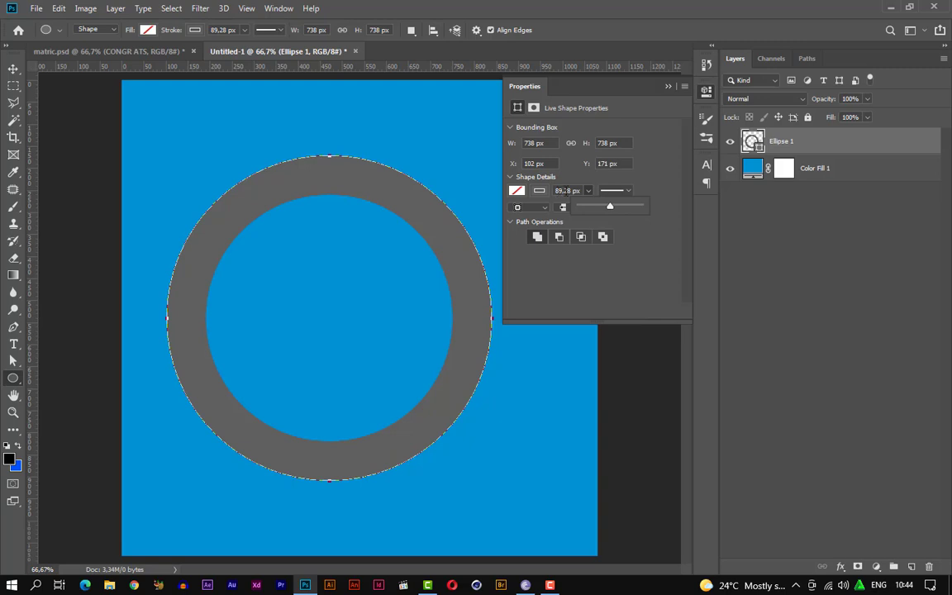
left_click(546, 182)
left_click(539, 191)
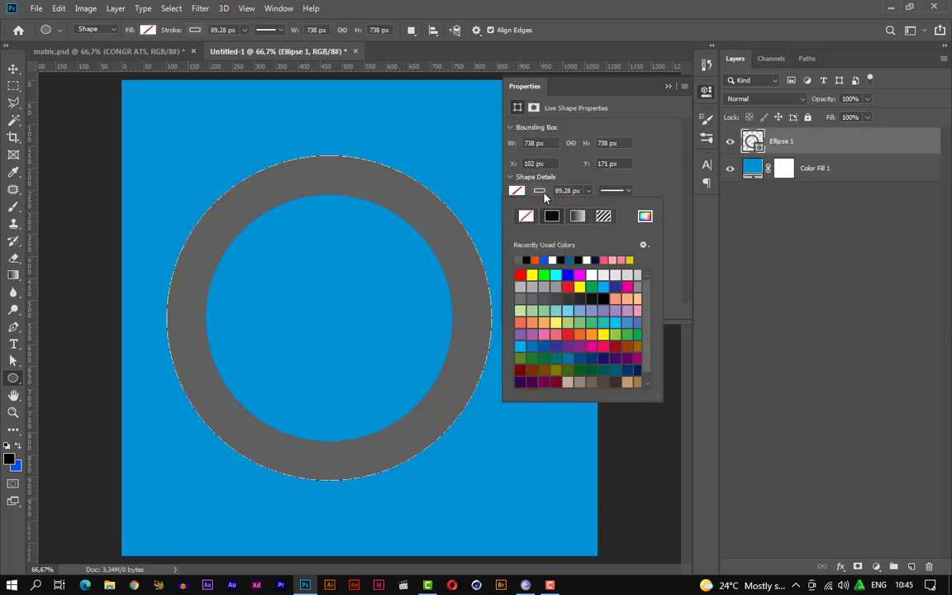
left_click(518, 260)
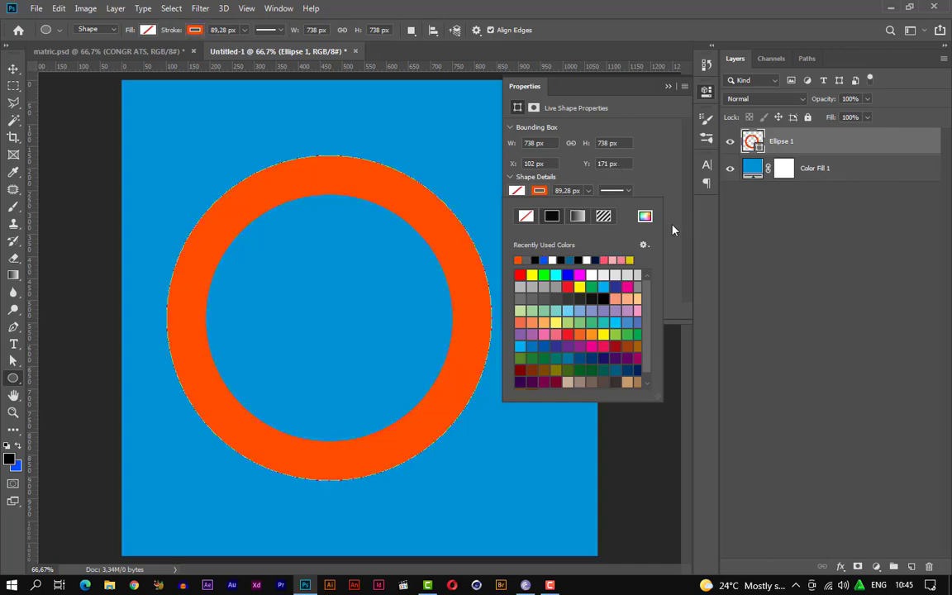
left_click(645, 217)
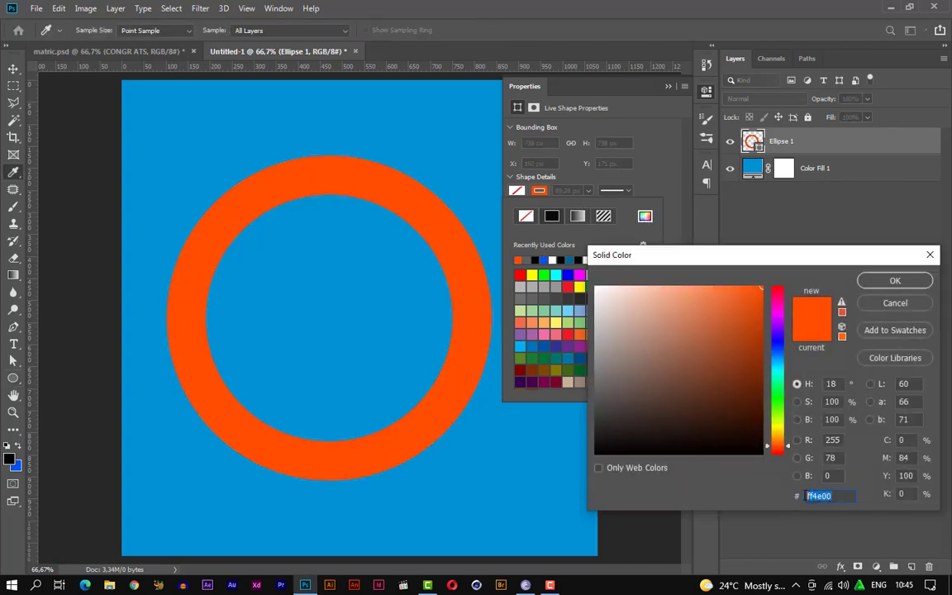
left_click(894, 281)
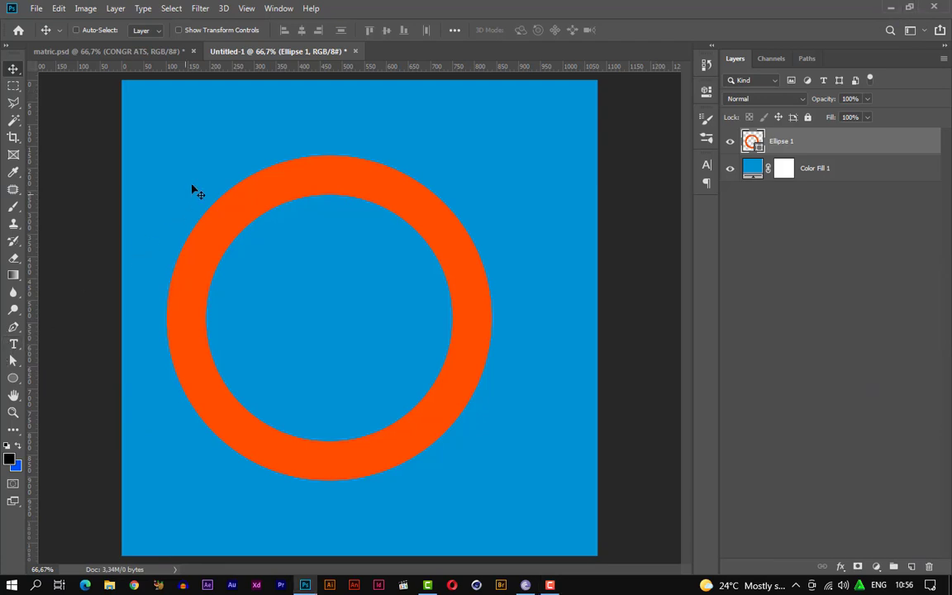
Type the text 'CONG' above the ring and commit it
key("t")
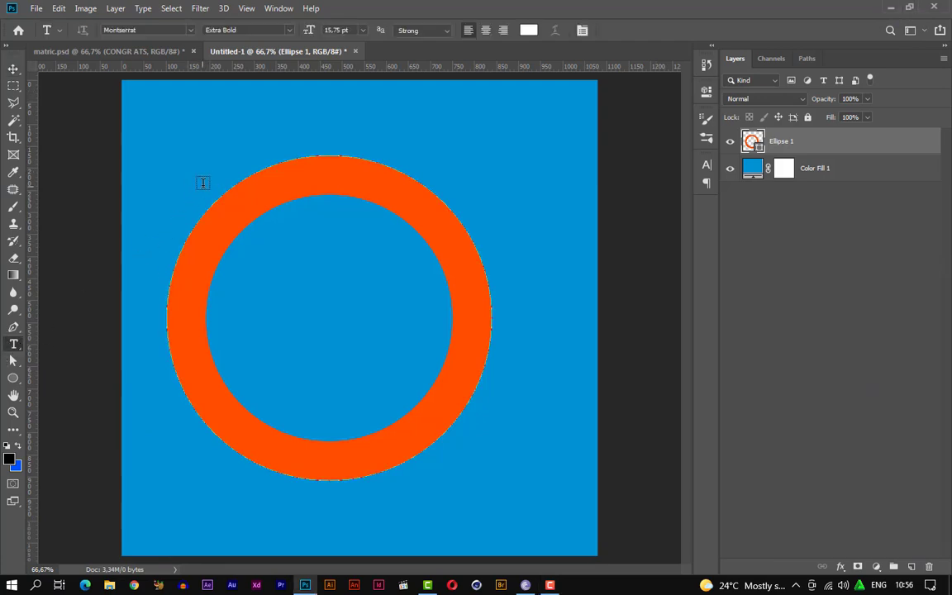
left_click(228, 166)
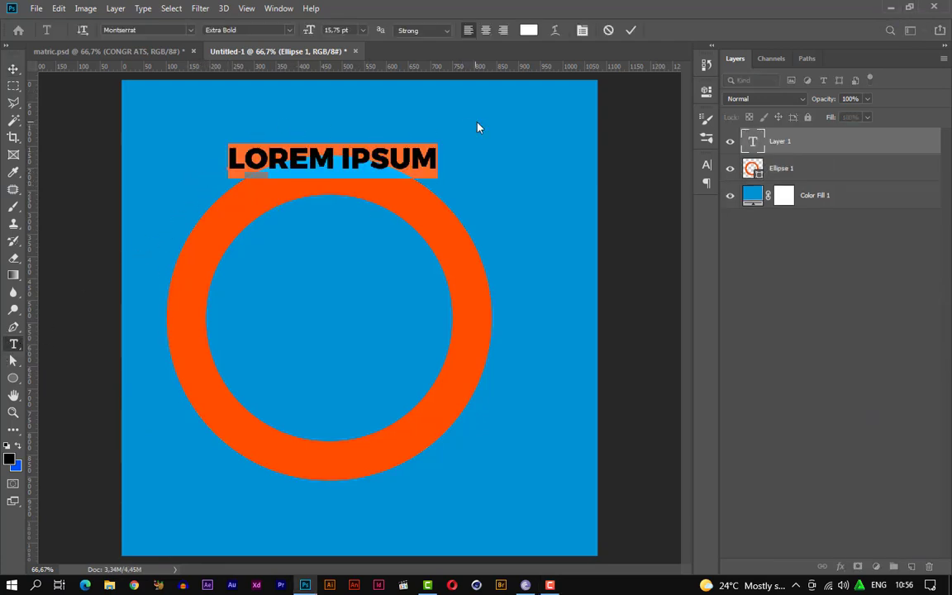
type("CONC")
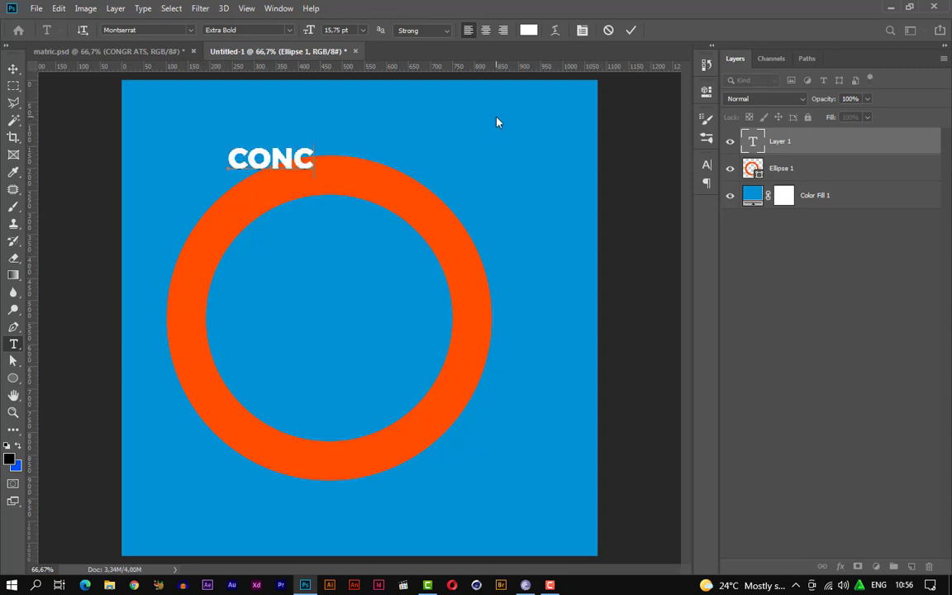
type("R")
key("BackSpace")
key("BackSpace")
type("G")
left_click(631, 29)
Scale CONG up to about 580% and centre it across the canvas top
key("ctrl+t")
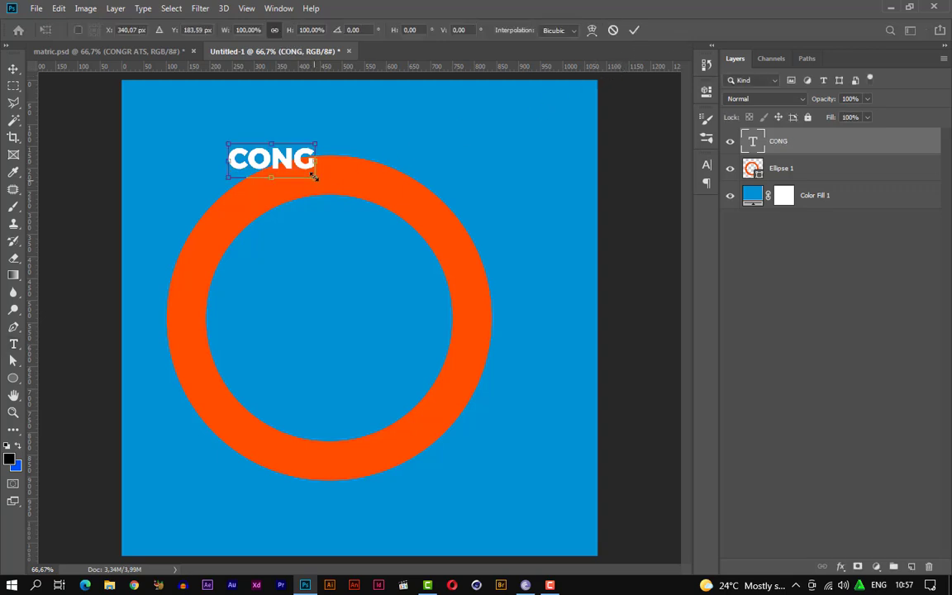
left_click_drag(314, 176, 608, 291)
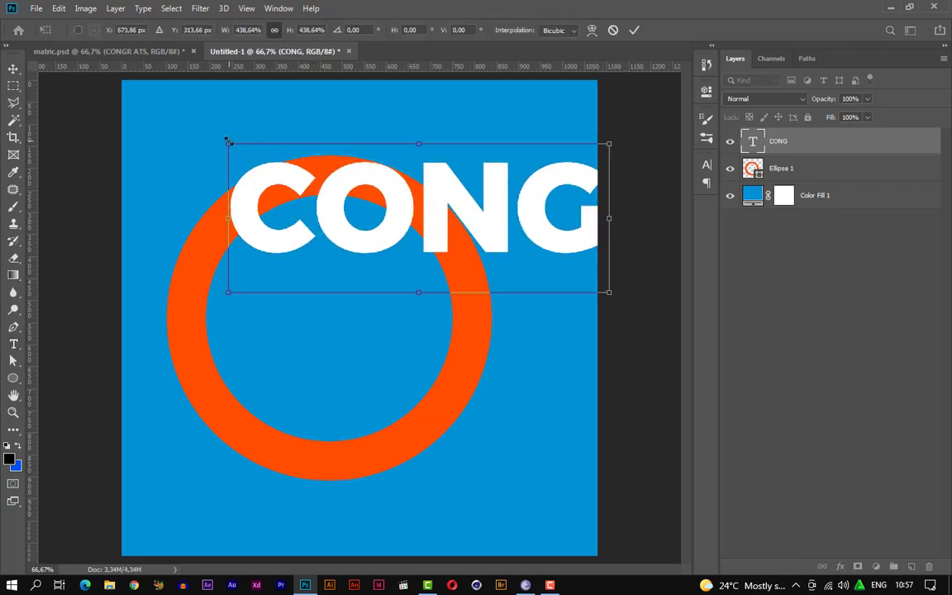
left_click_drag(229, 142, 105, 94)
left_click_drag(395, 145, 400, 130)
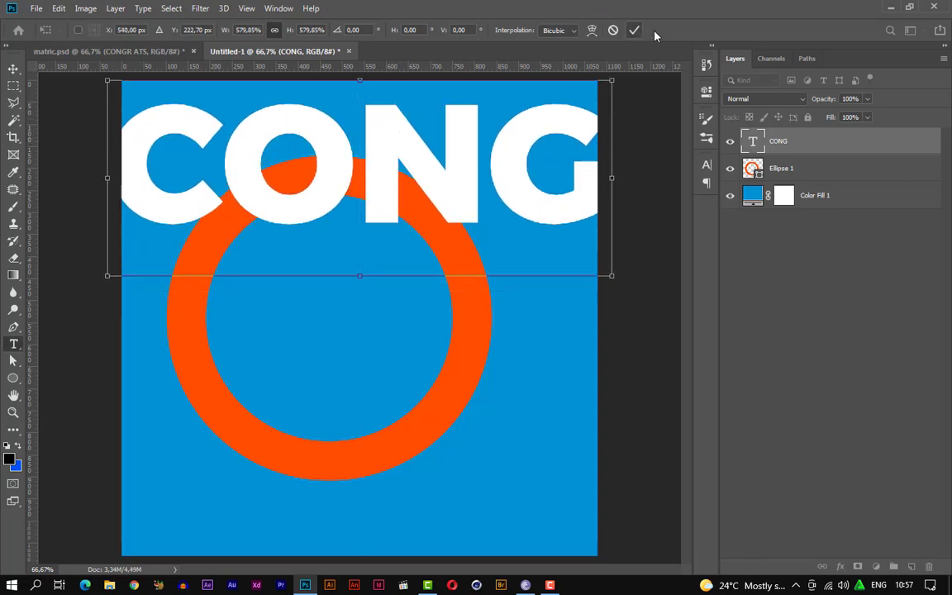
key("Return")
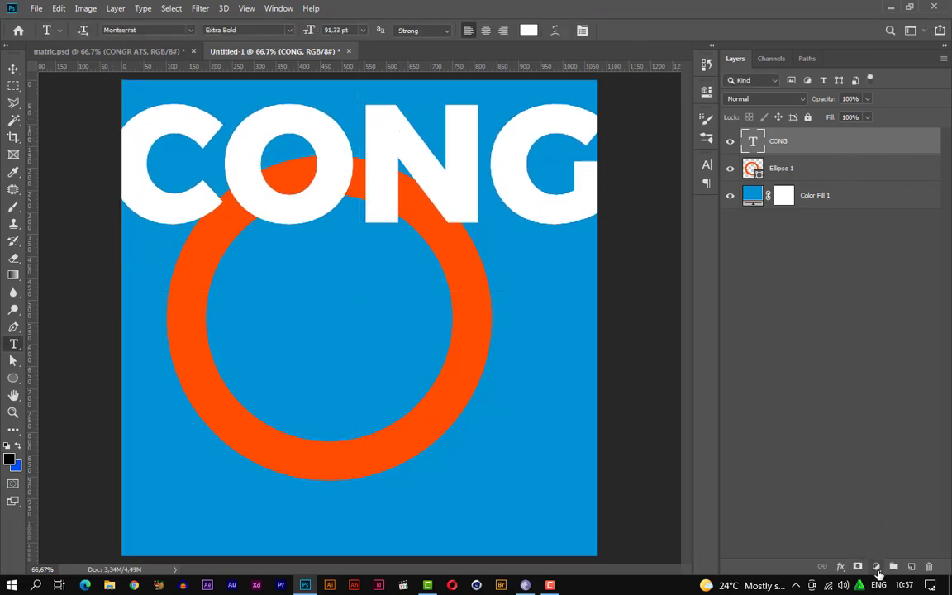
Add a white Stroke layer style to CONG, positioned Inside, with size 5 px
left_click(841, 566)
left_click(859, 560)
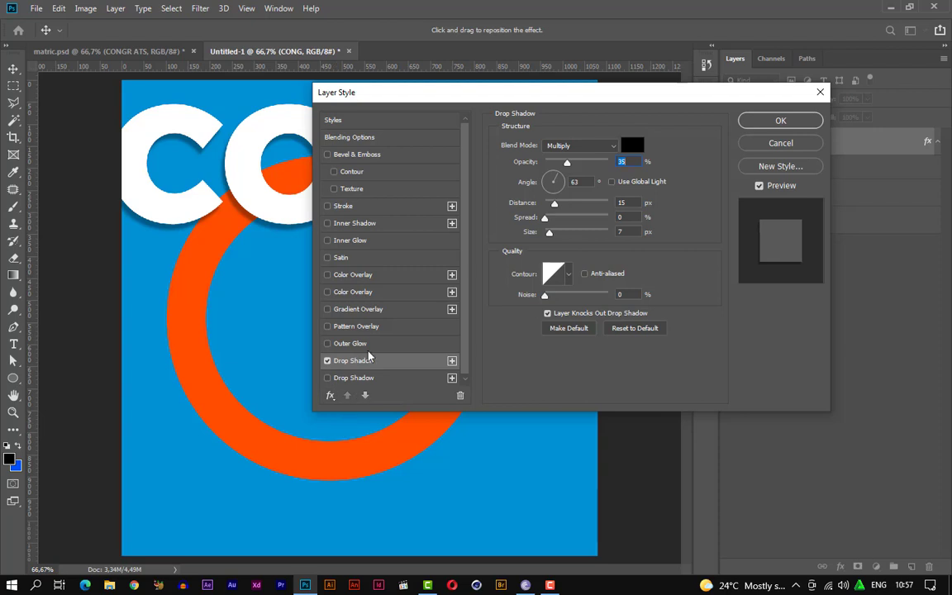
left_click(334, 208)
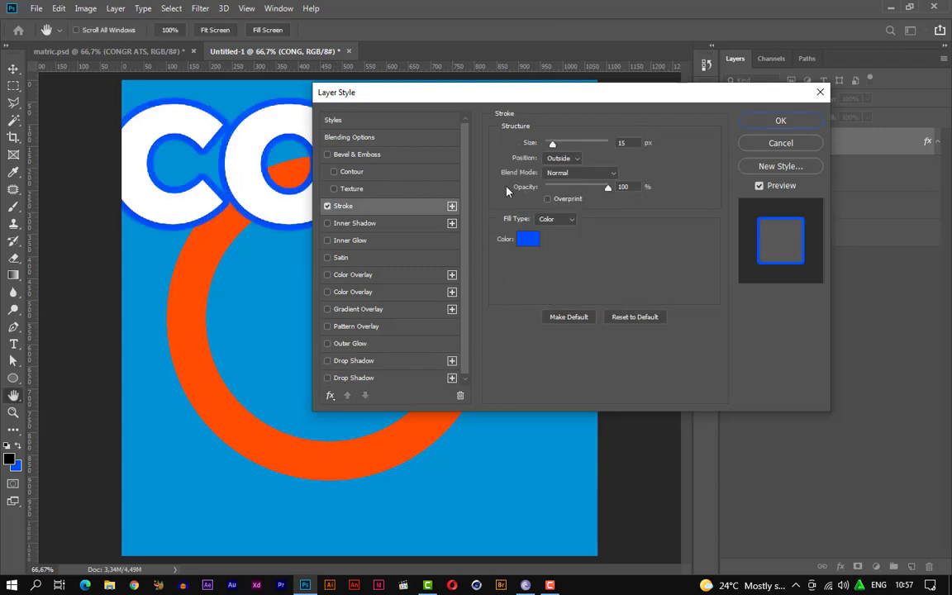
left_click(530, 242)
left_click(596, 288)
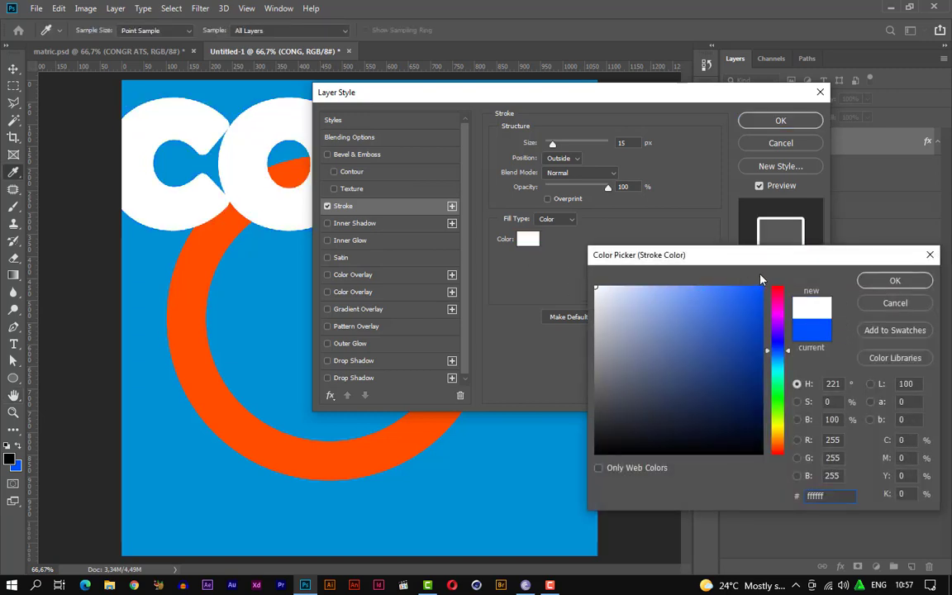
left_click(895, 280)
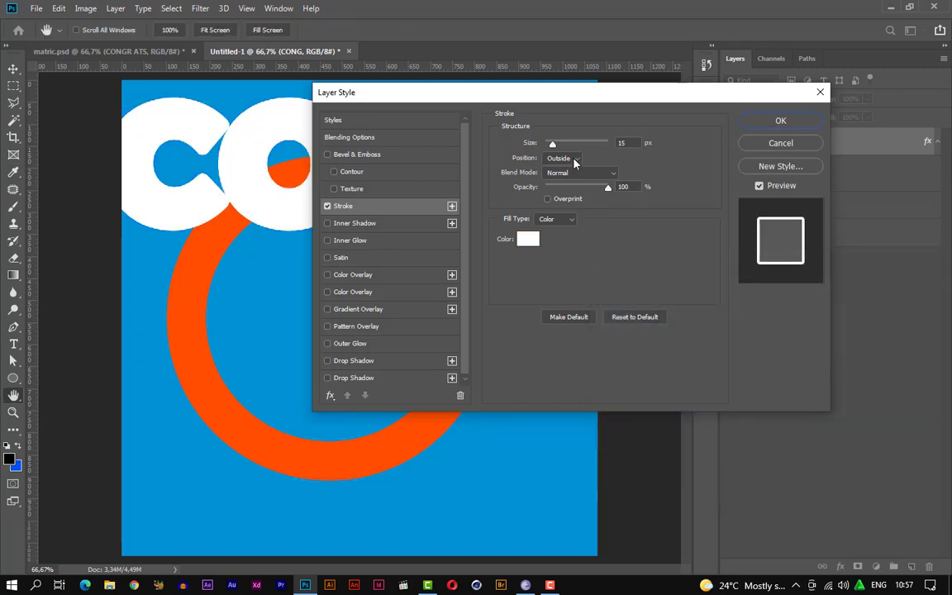
left_click(575, 160)
left_click(554, 180)
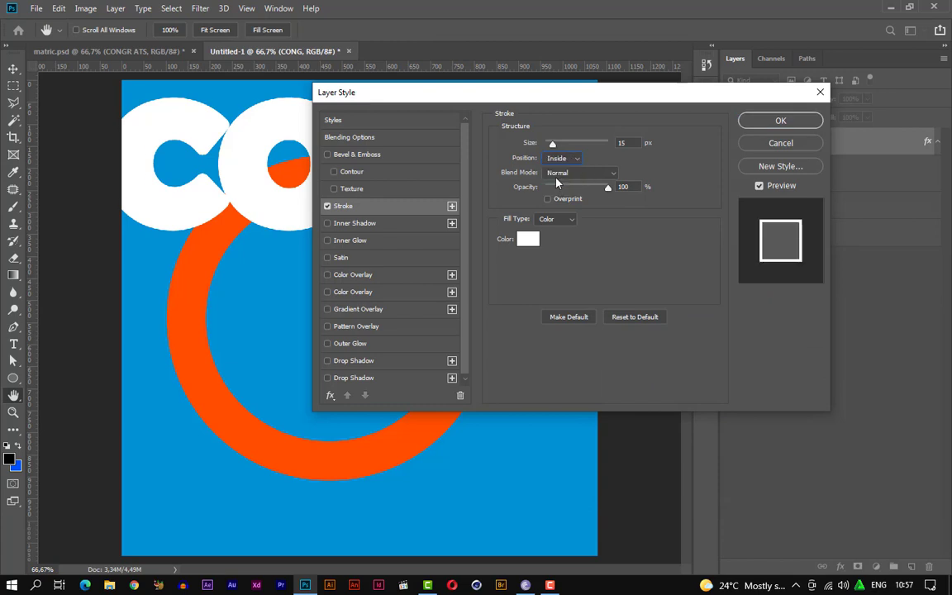
left_click_drag(626, 142, 597, 145)
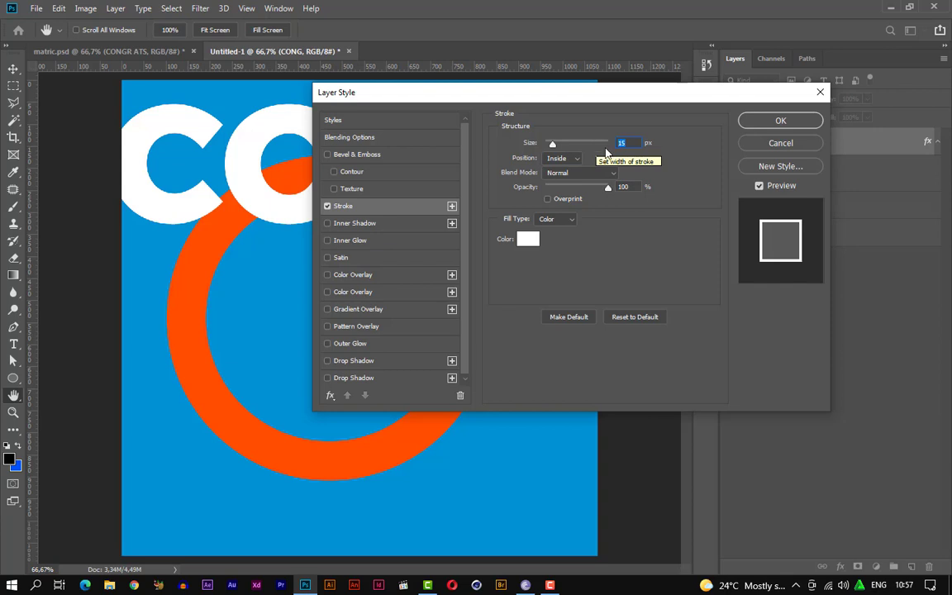
type("5")
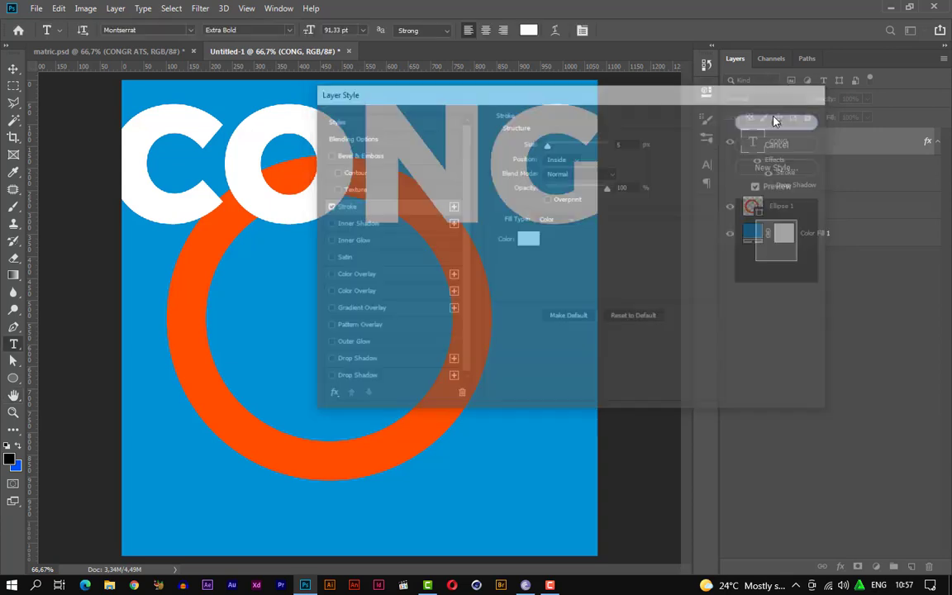
Set the CONG layer's Fill to 0% so only the outline shows
left_click(866, 117)
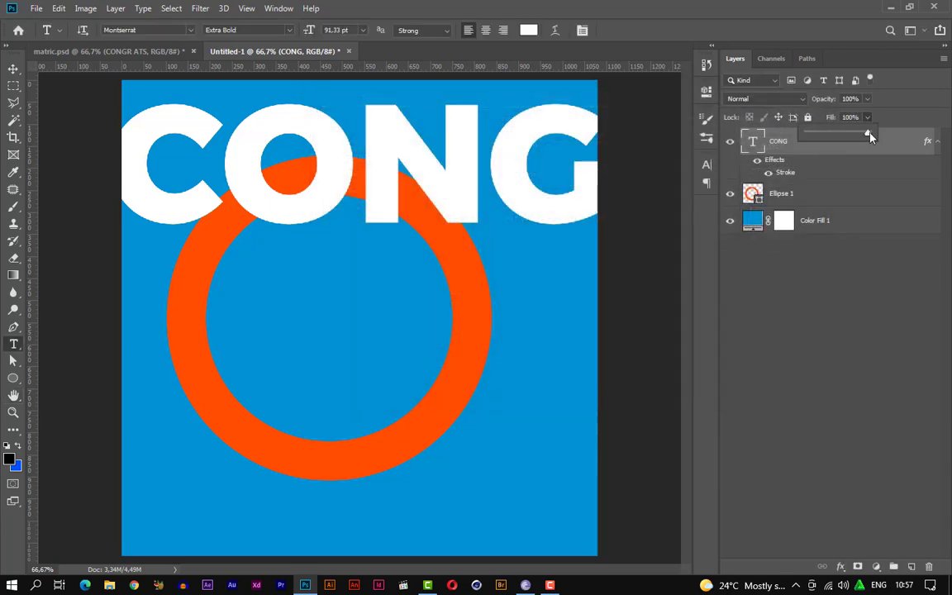
left_click_drag(809, 145, 803, 145)
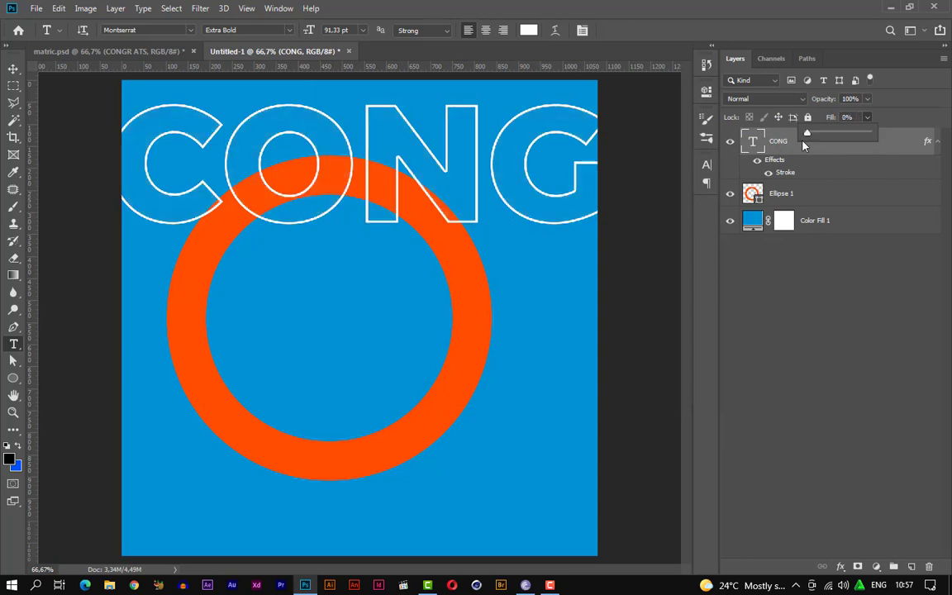
left_click(937, 144)
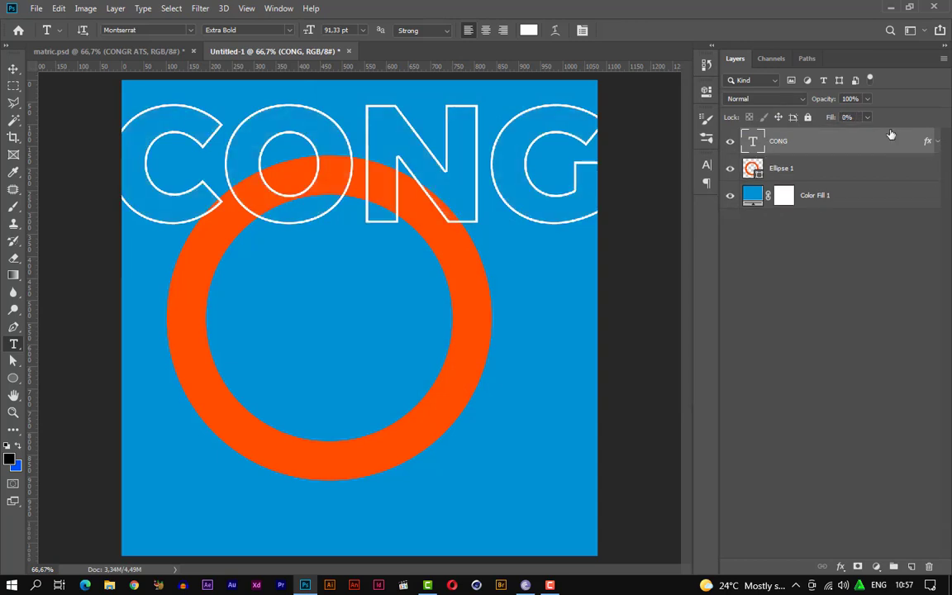
Alt-drag CONG with the Move tool to duplicate it directly below
left_click(12, 65)
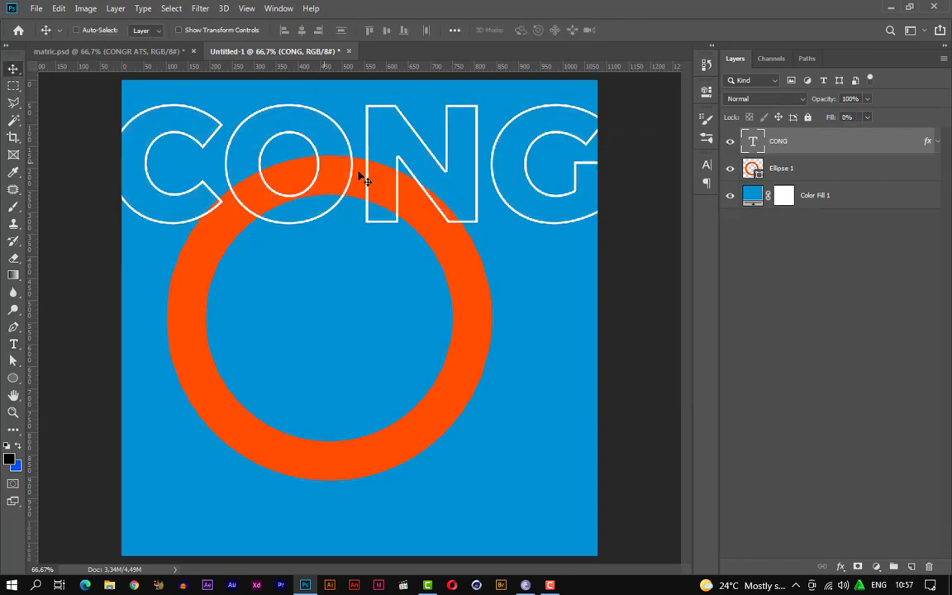
left_click_drag(419, 183, 416, 270)
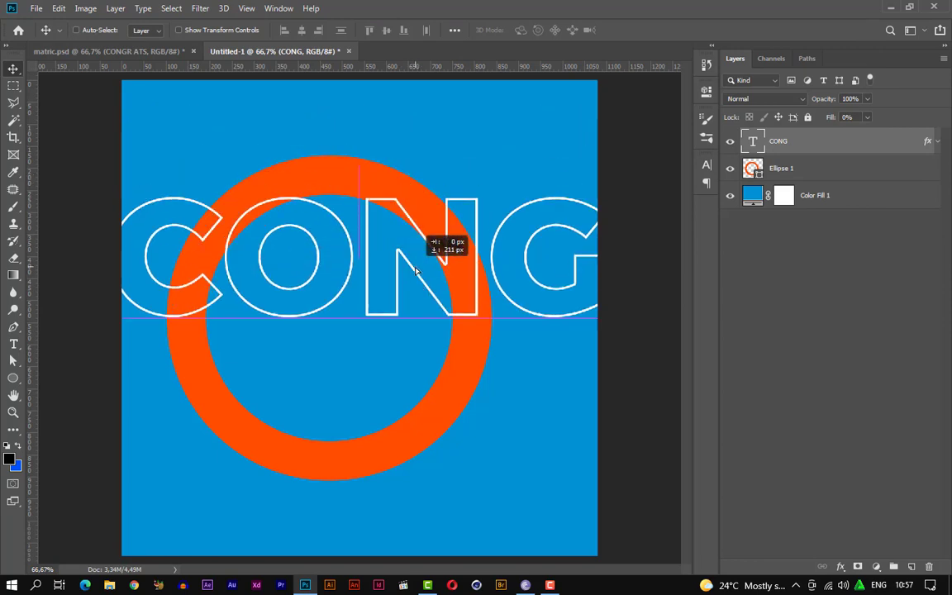
key("ctrl+z")
left_click_drag(435, 157, 426, 291)
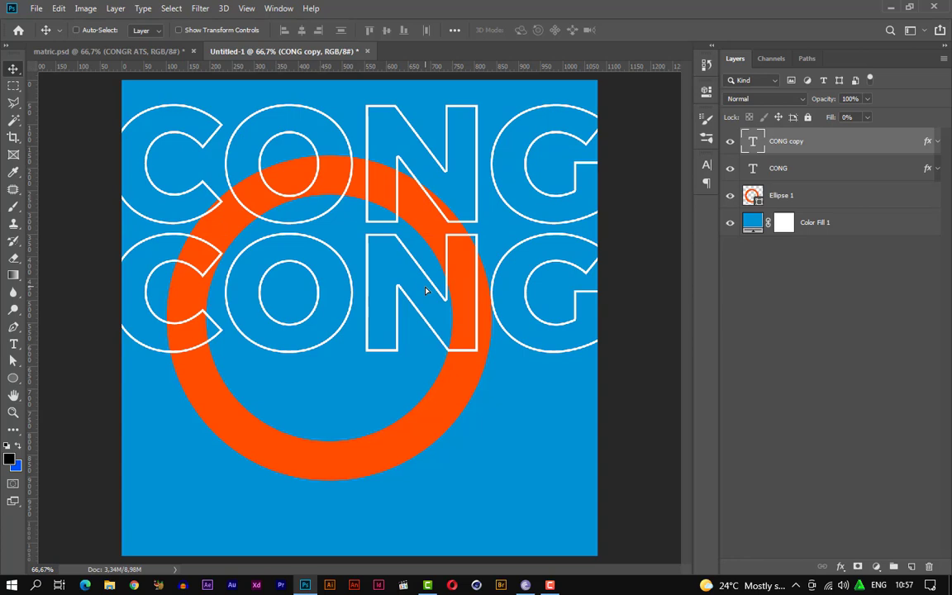
Replace the copy's text with 'RATS', spacing it as 'R ATS', and commit
key("t")
left_click(424, 287)
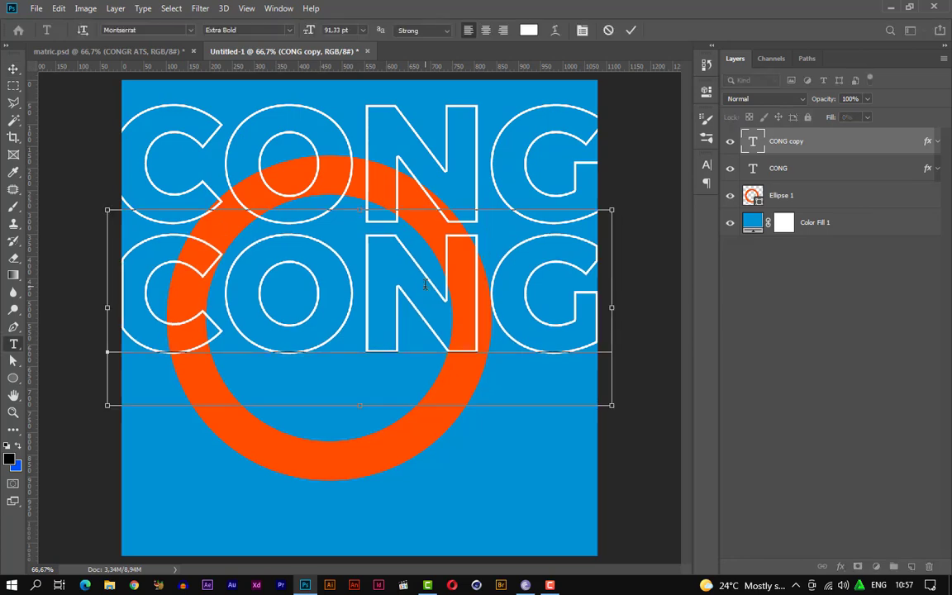
key("ctrl+a")
type("RA")
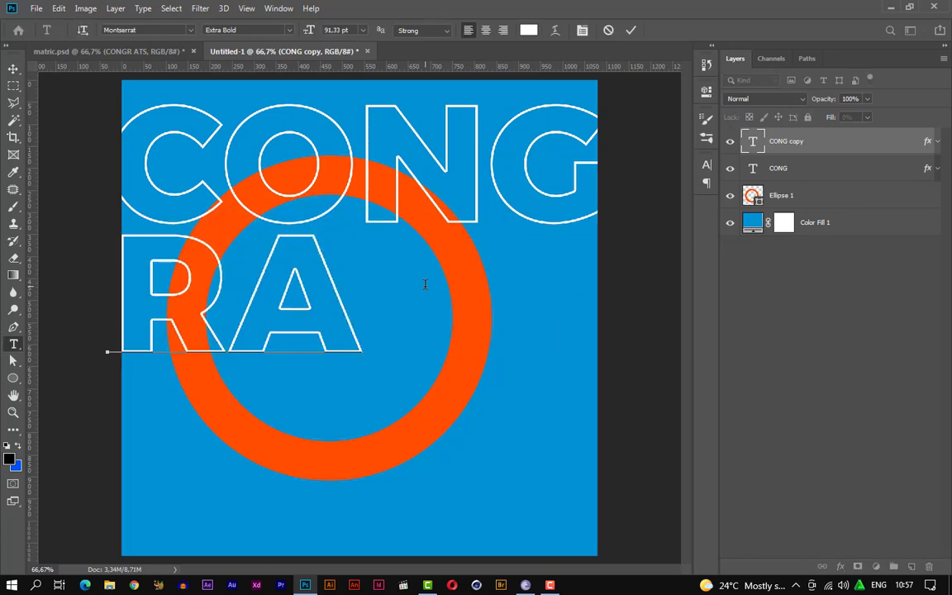
type("TS")
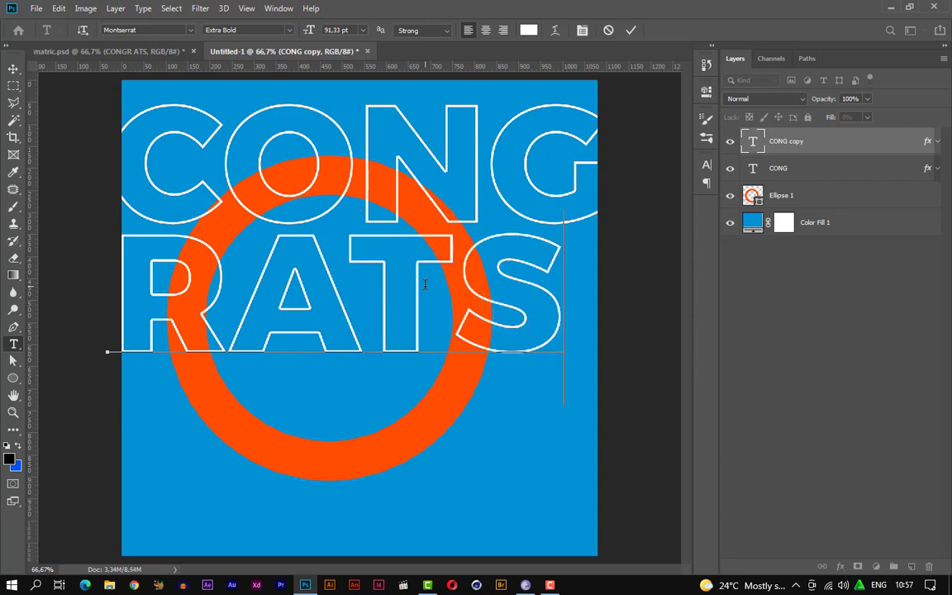
left_click(210, 275)
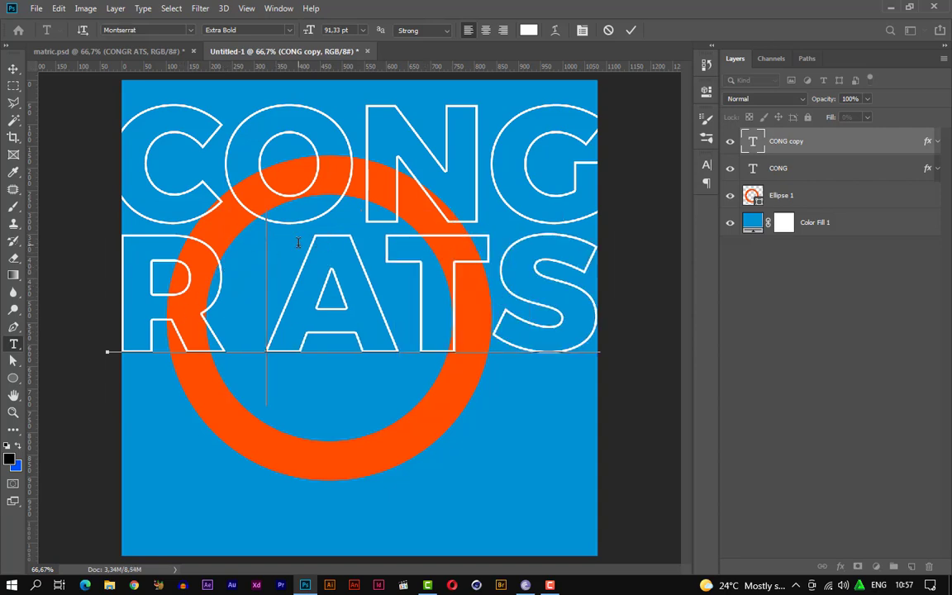
key("BackSpace")
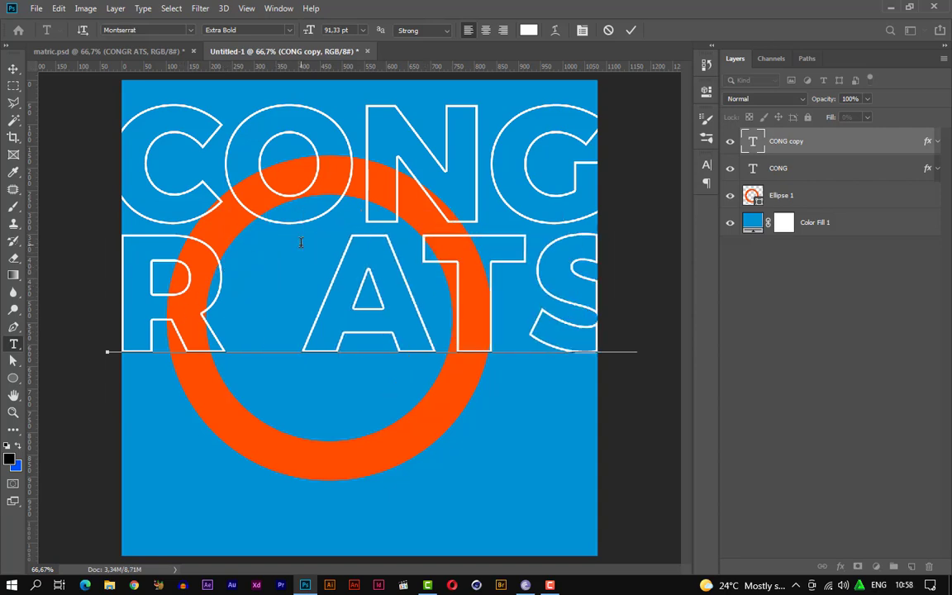
key("BackSpace")
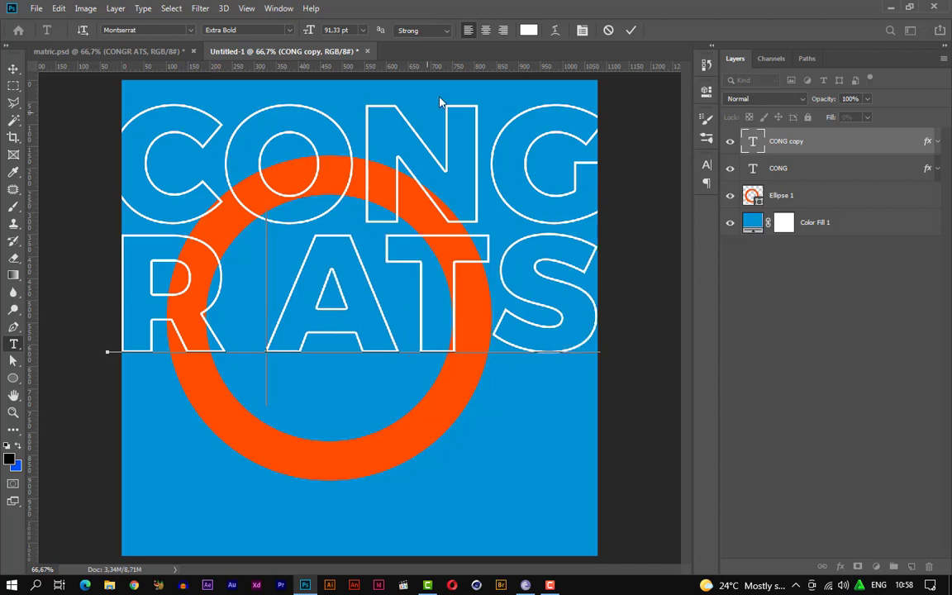
left_click(632, 30)
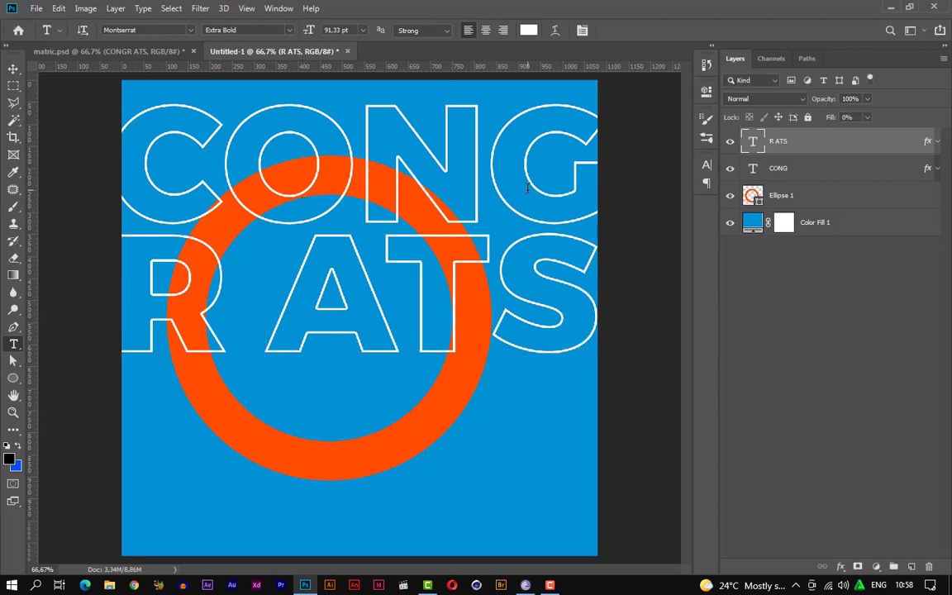
left_click(37, 8)
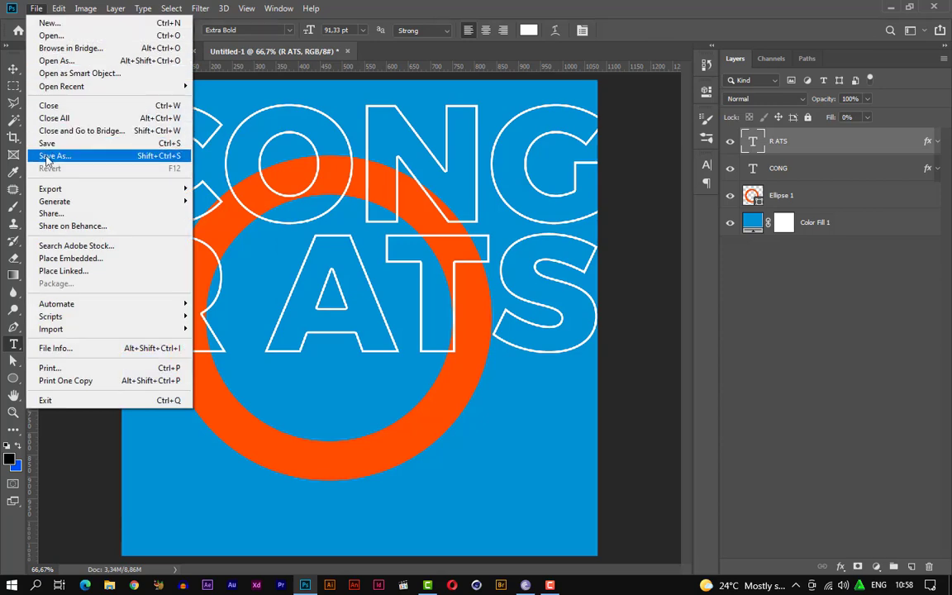
Place Embedded stringio.jpg from the InstagramPostDesign folder
left_click(62, 257)
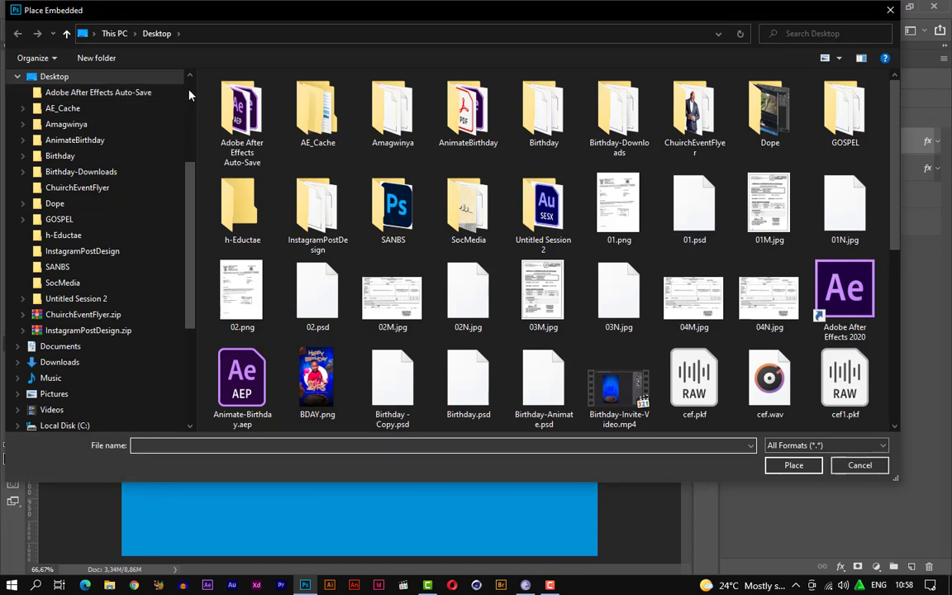
scroll(169, 82, "up", 4)
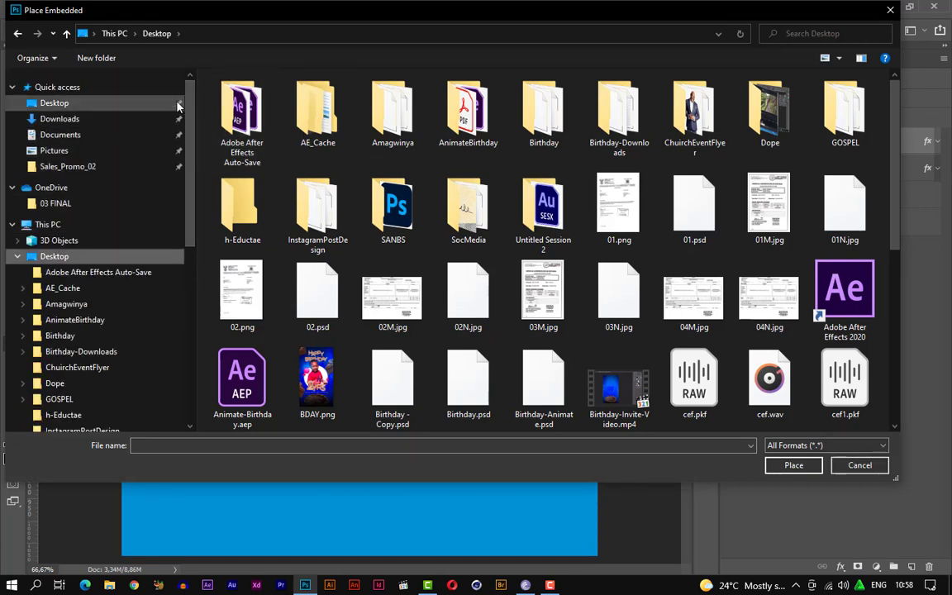
left_click(693, 142)
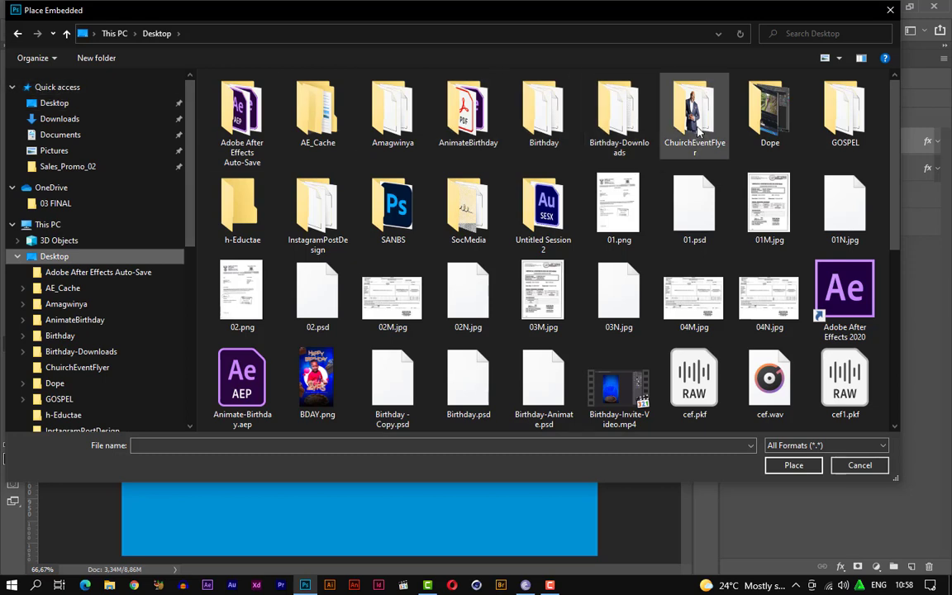
double_click(317, 208)
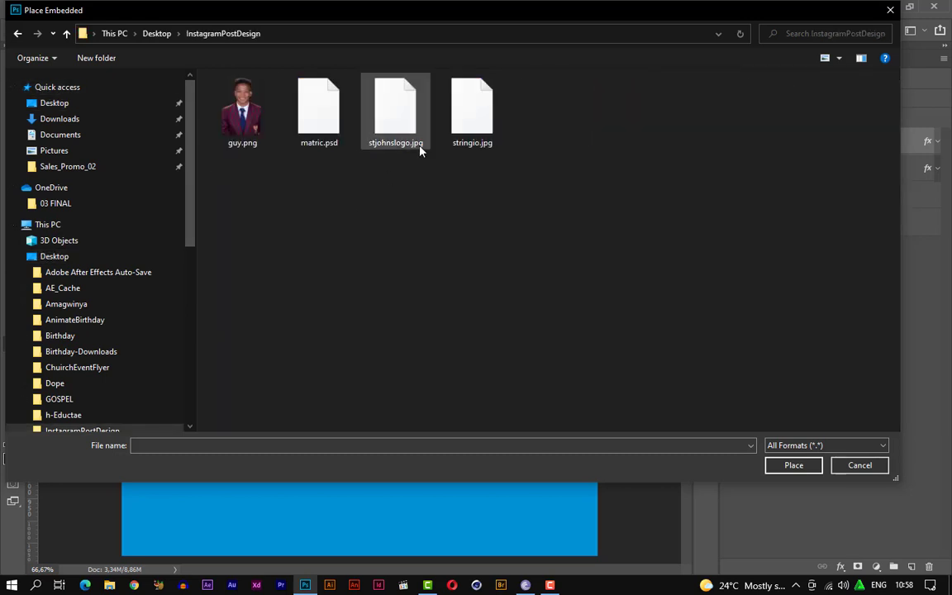
double_click(453, 116)
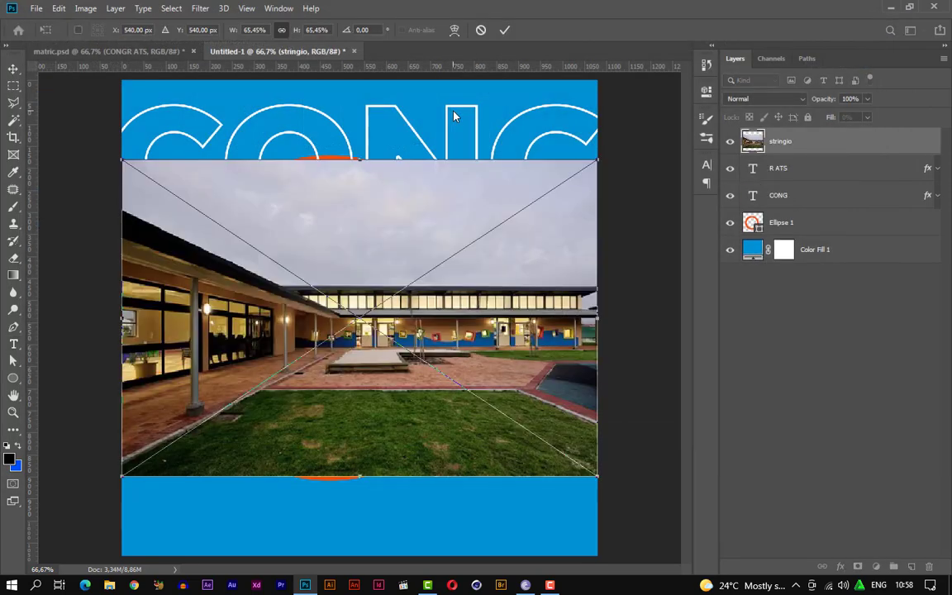
Scale the stringio photo to about 130.90% so it covers the canvas, and commit
scroll(576, 157, "down", 1)
scroll(532, 220, "down", 1)
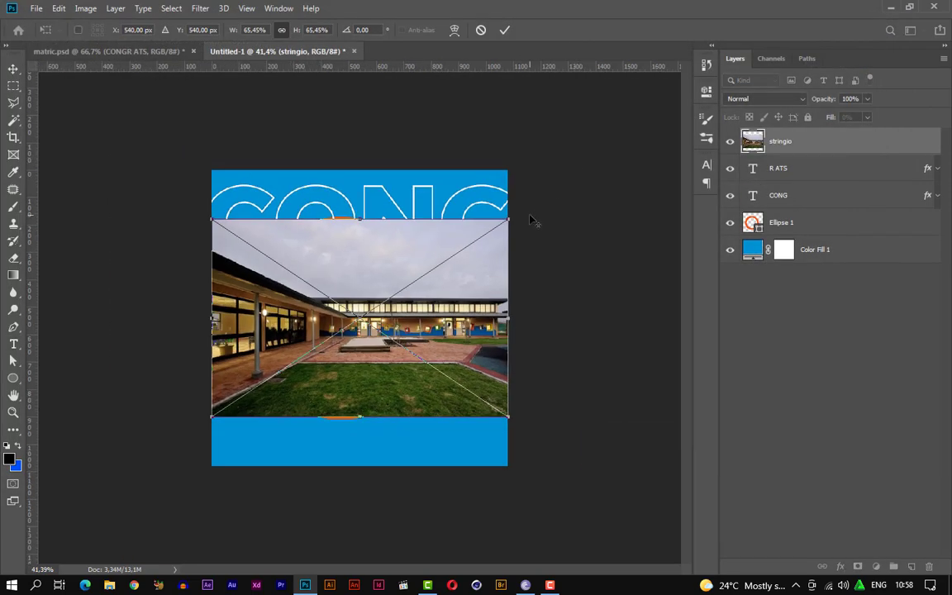
left_click_drag(508, 223, 653, 121)
left_click_drag(537, 246, 445, 309)
left_click_drag(128, 192, 46, 130)
left_click_drag(495, 181, 506, 171)
left_click_drag(571, 122, 642, 74)
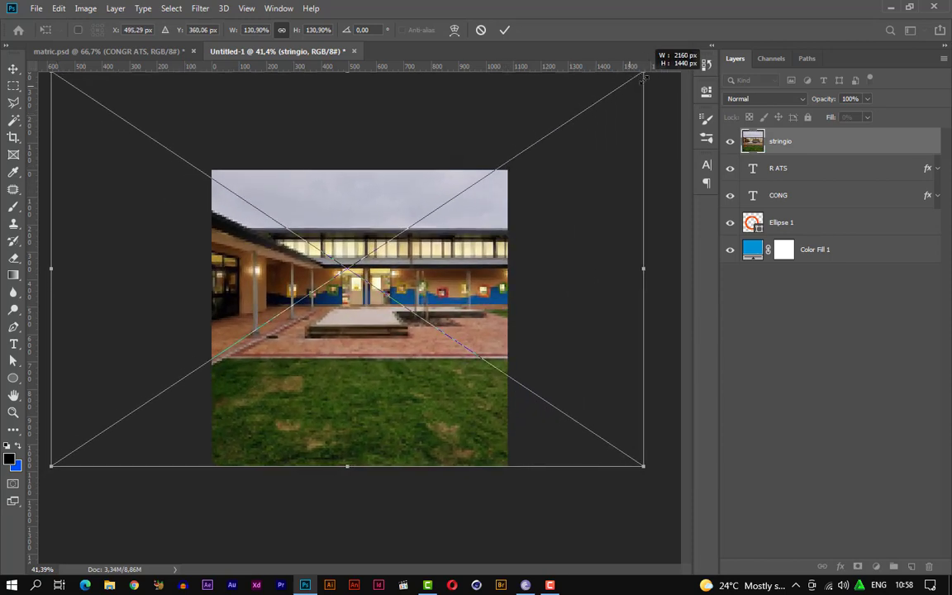
left_click(505, 31)
Convert the stringio photo layer to a Smart Object
key("t")
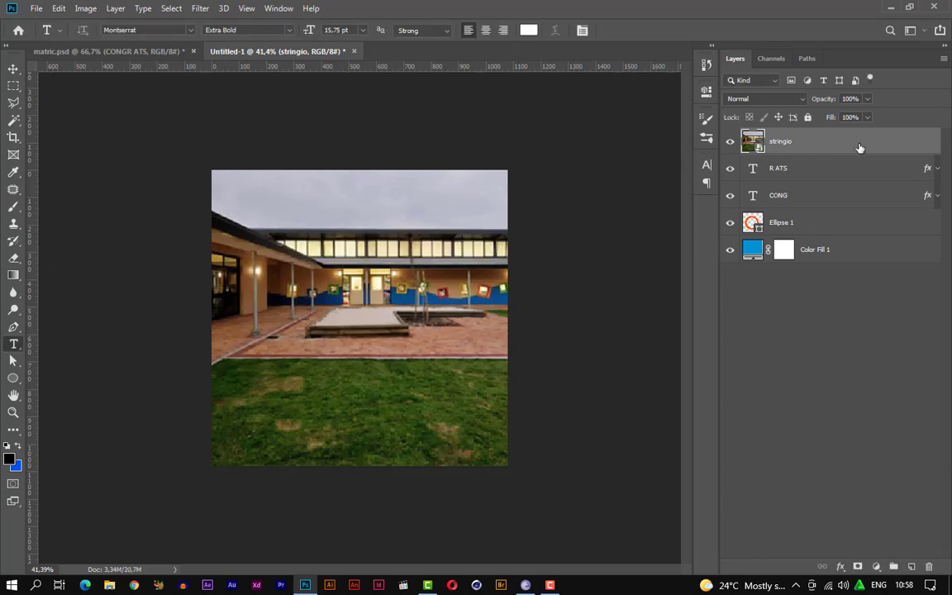
right_click(859, 147)
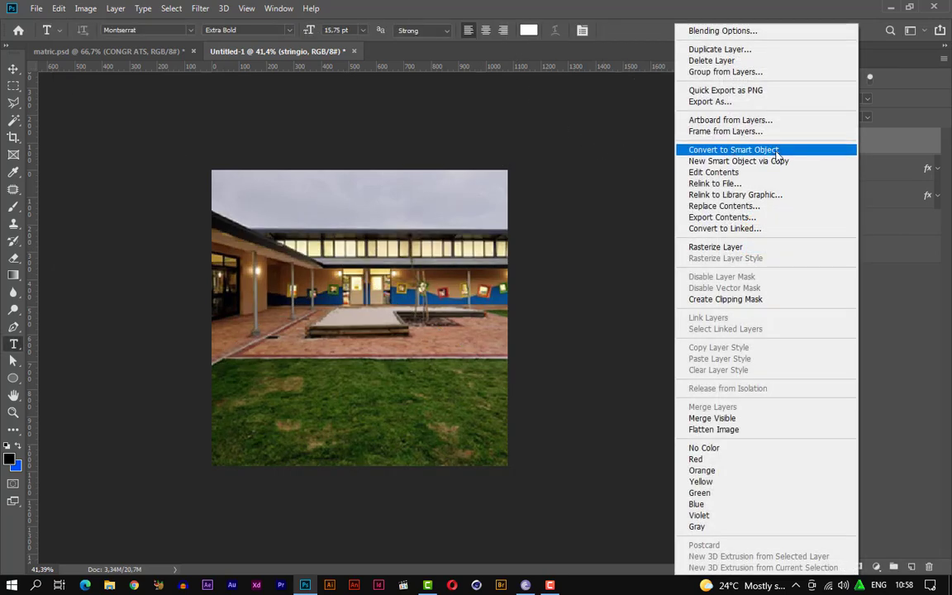
left_click(800, 152)
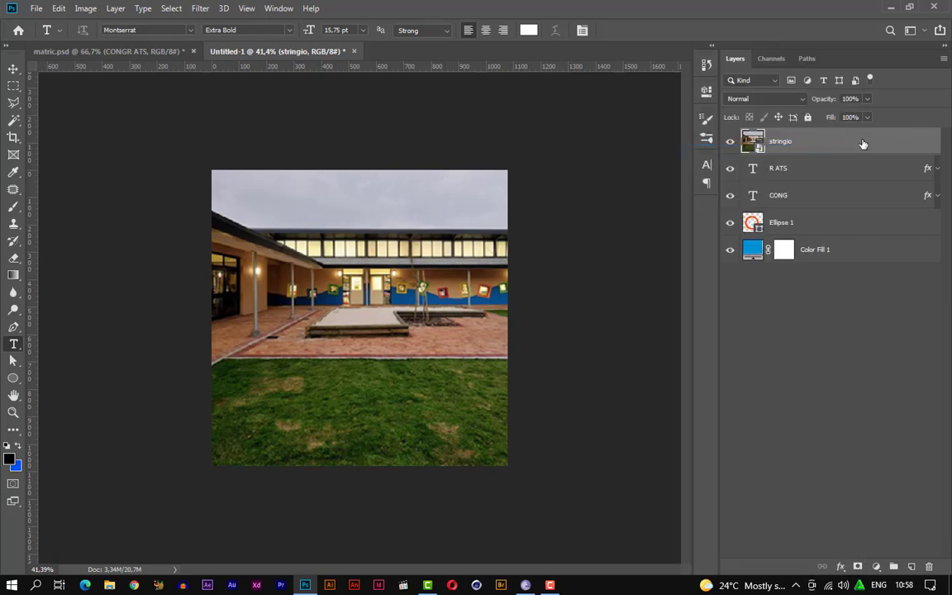
Apply a Gaussian Blur with radius 3,3 pixels to the photo
left_click(200, 8)
mouse_move(291, 158)
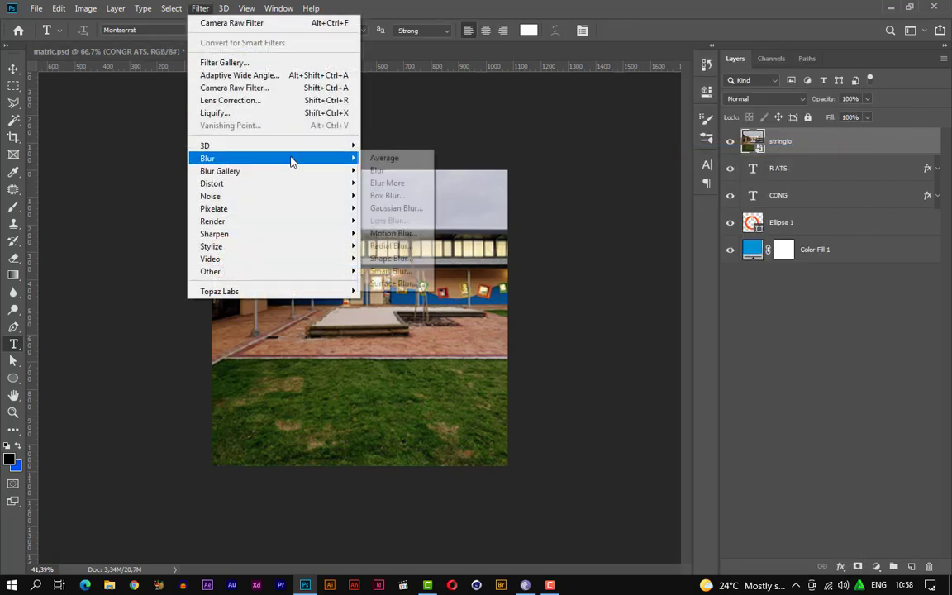
left_click(390, 207)
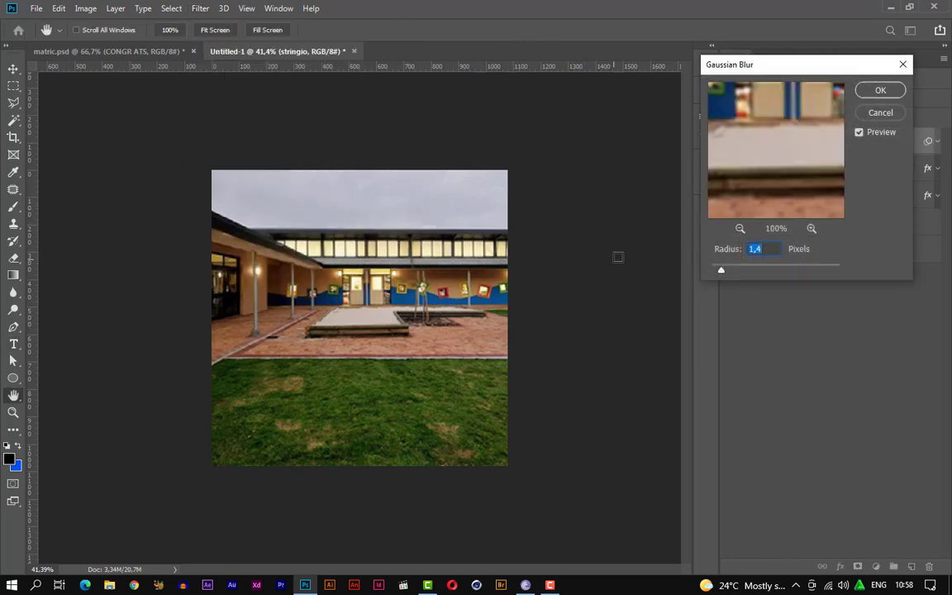
left_click(735, 270)
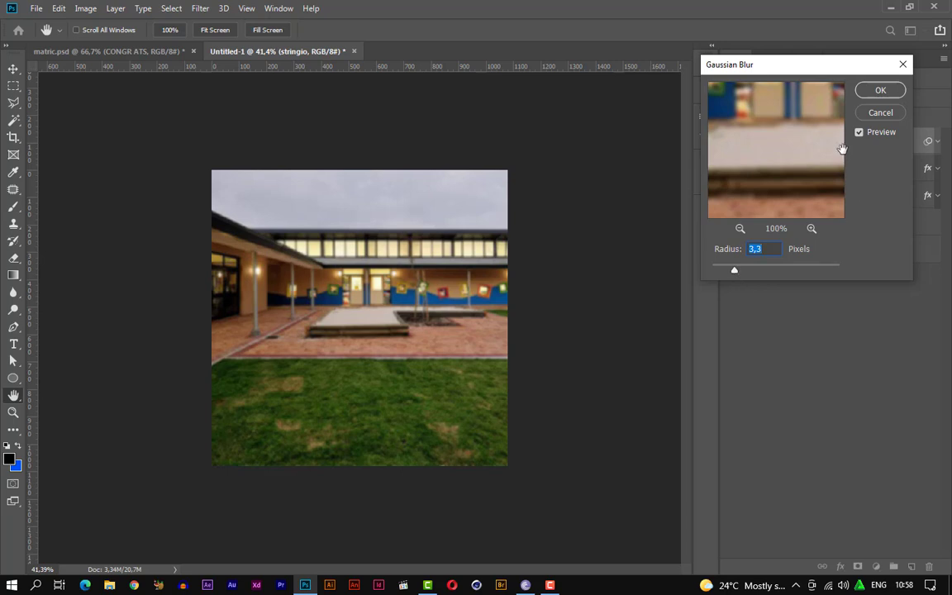
left_click(882, 93)
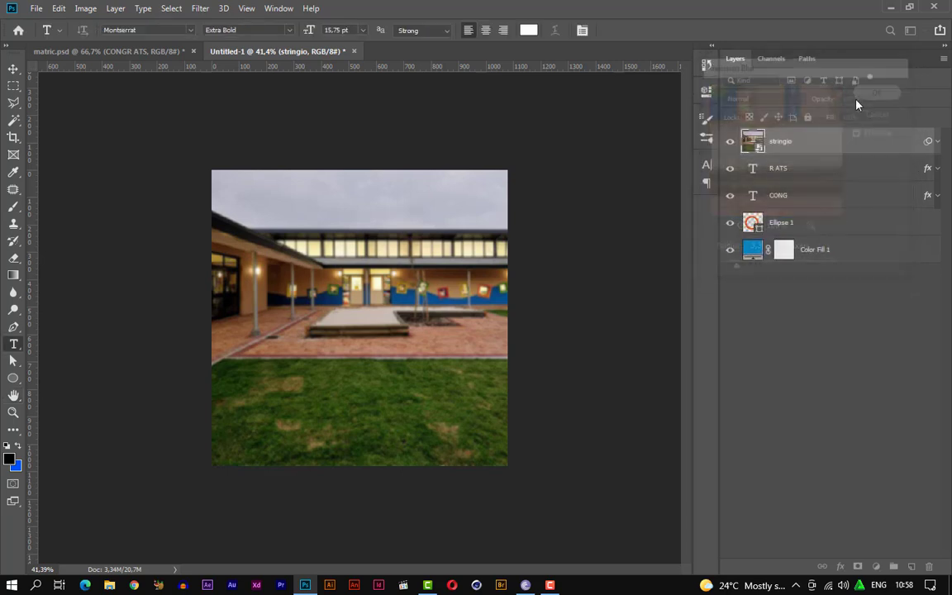
left_click(938, 142)
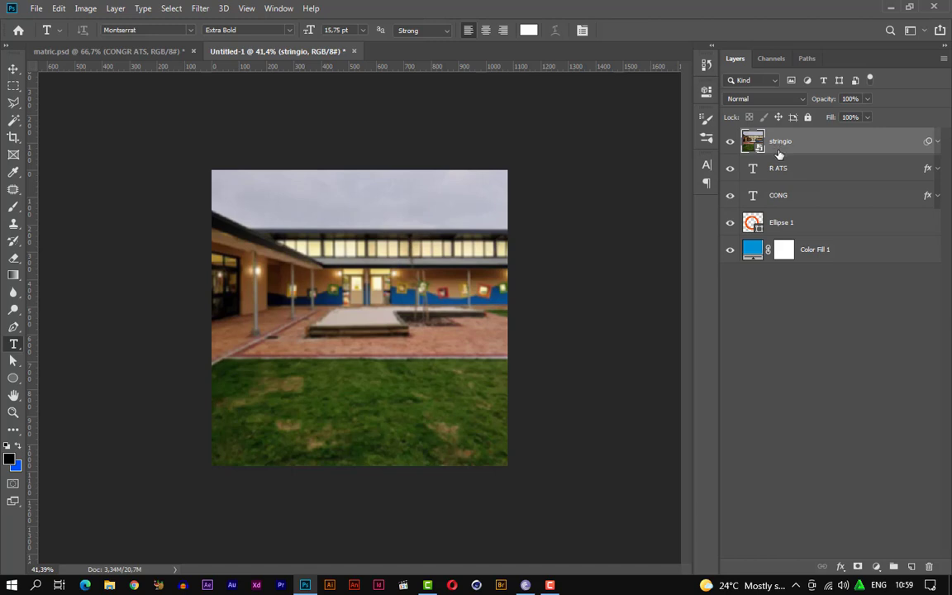
left_click(793, 100)
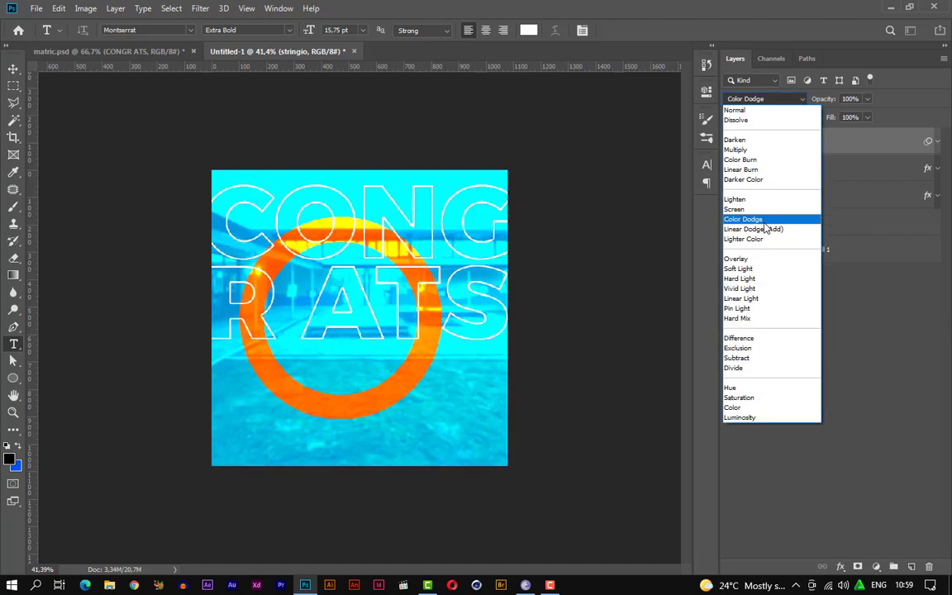
left_click(746, 270)
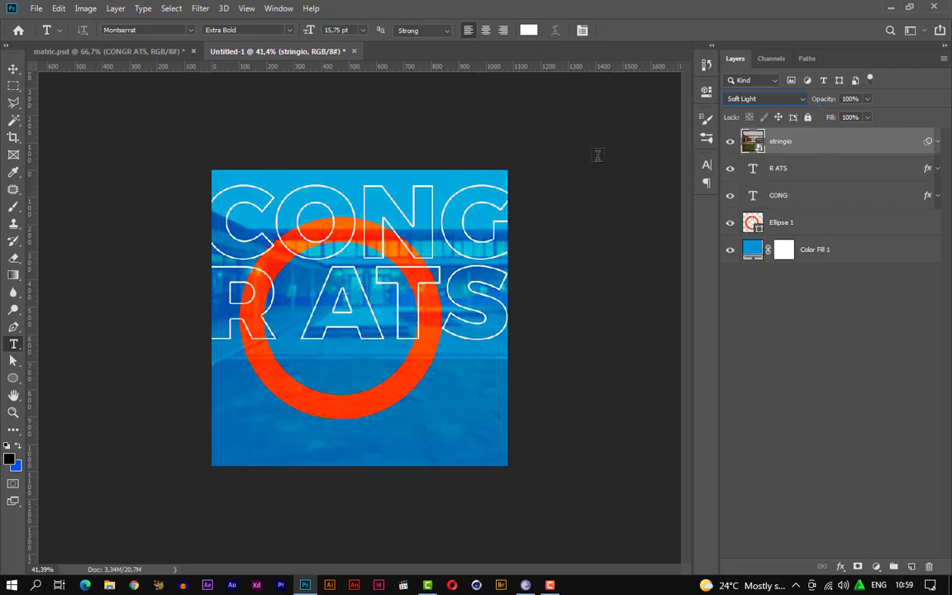
left_click(13, 69)
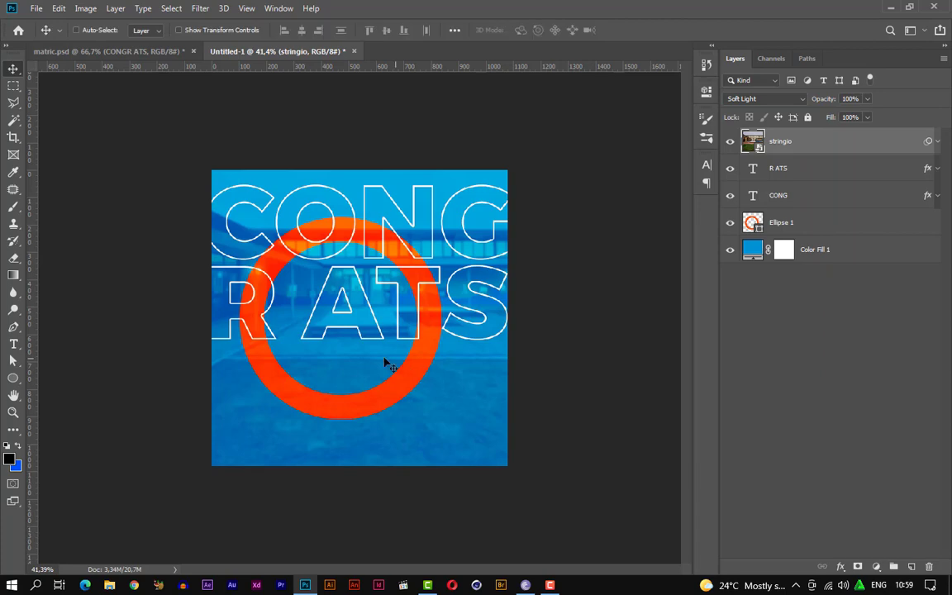
scroll(386, 360, "up", 3)
scroll(391, 354, "down", 1)
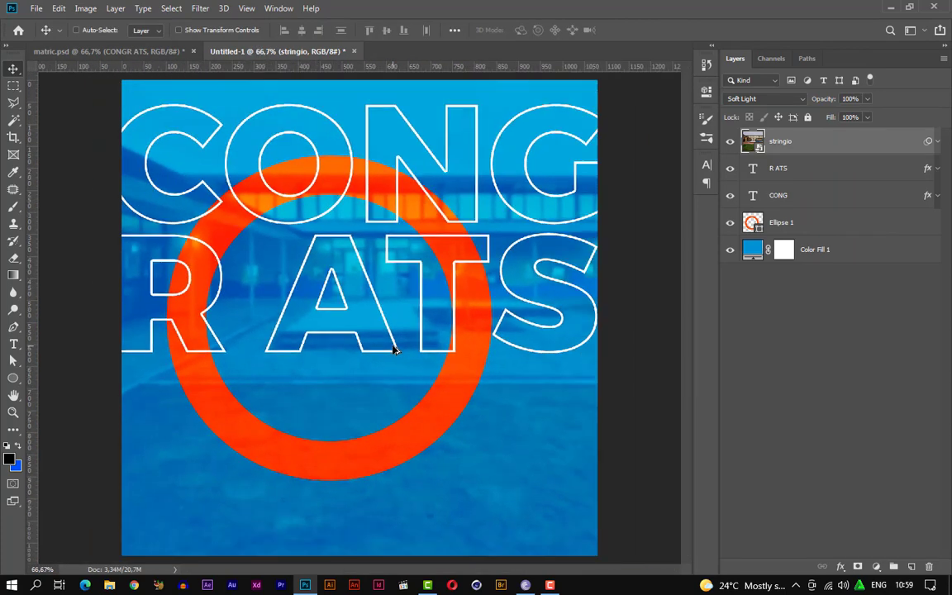
key("ctrl+equal")
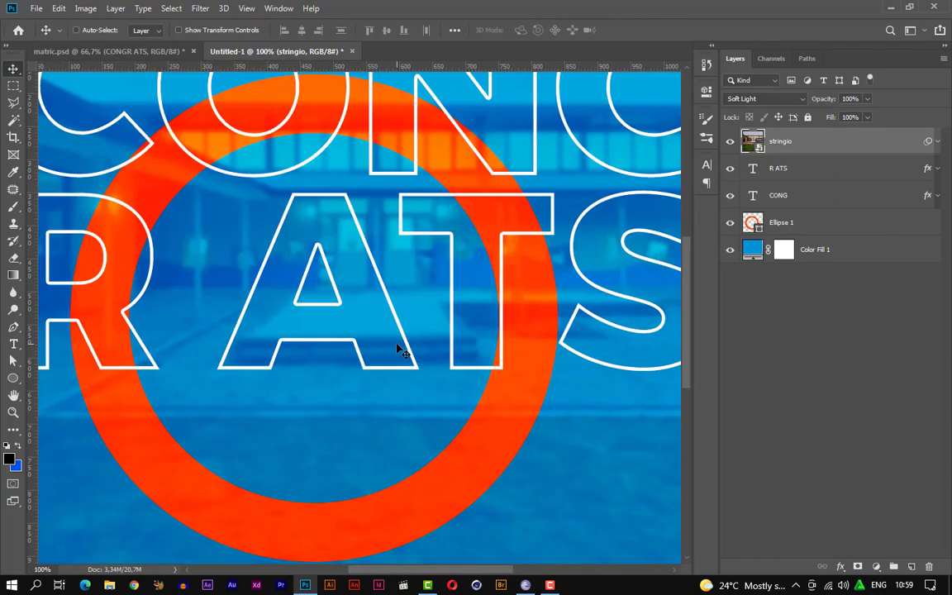
key("ctrl+minus")
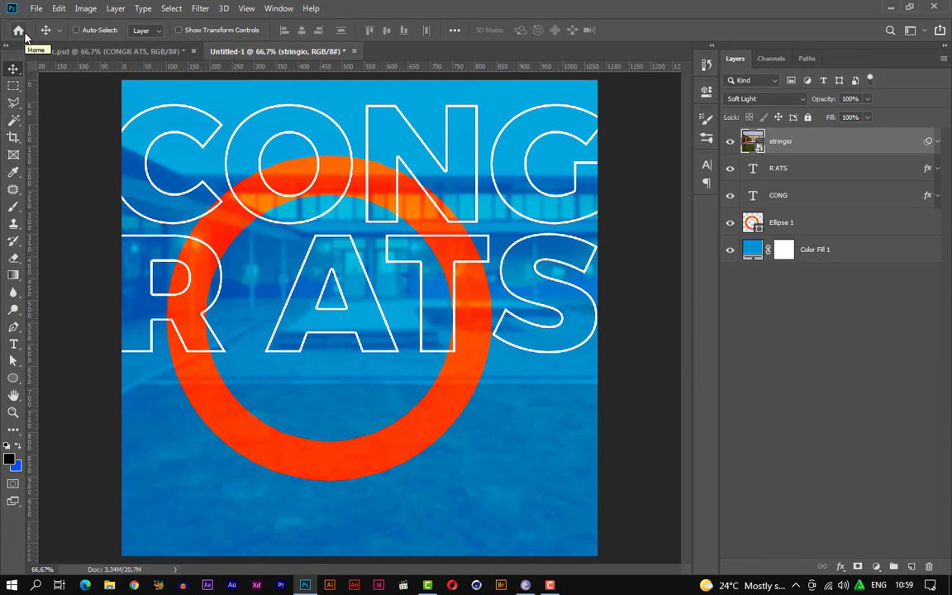
Place Embedded guy.png and move it to the lower left
left_click(36, 8)
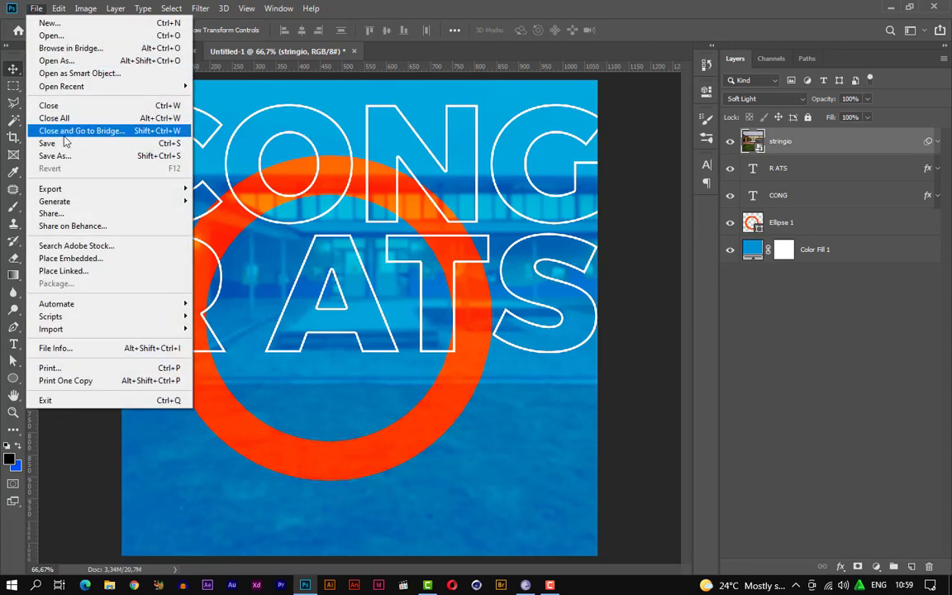
left_click(62, 259)
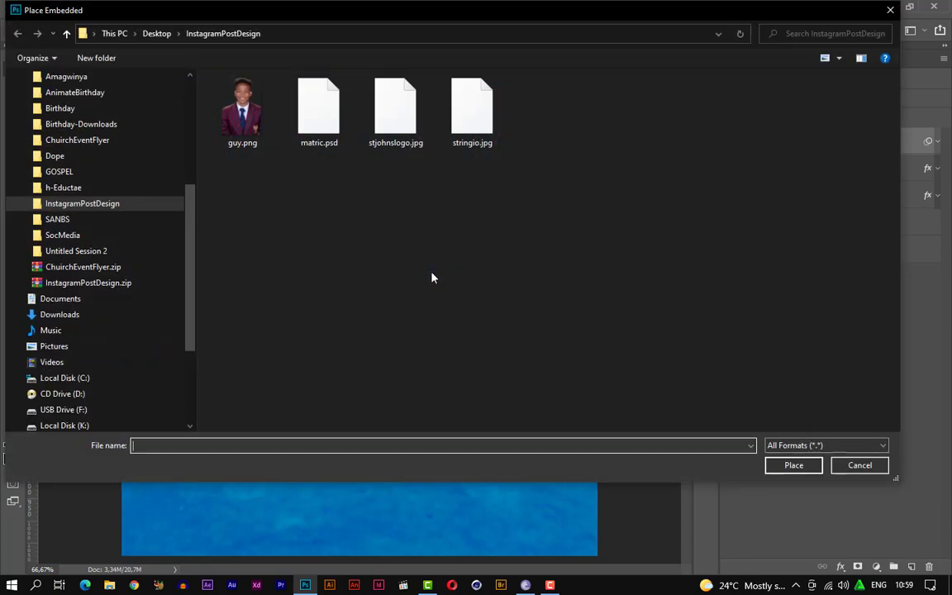
double_click(234, 103)
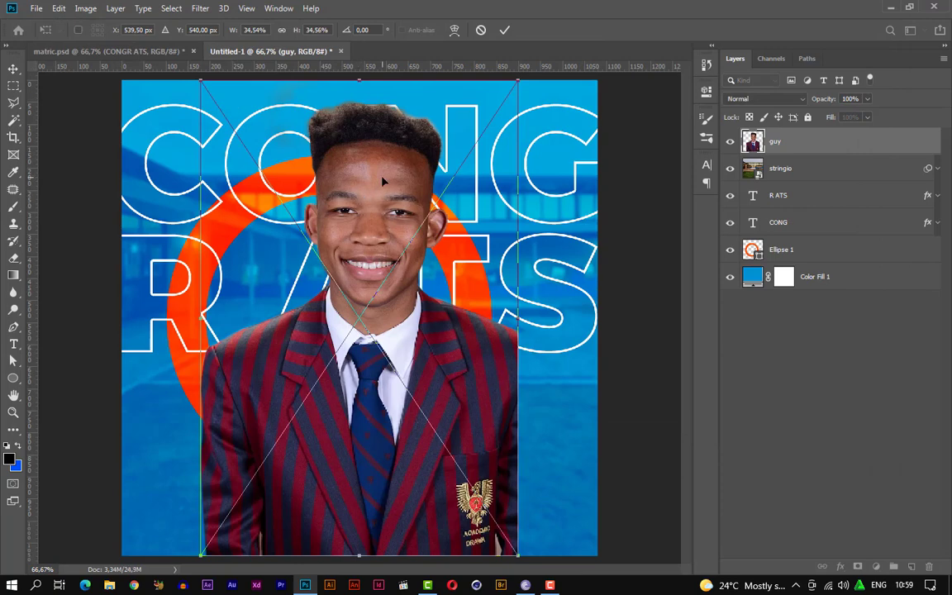
left_click_drag(382, 180, 312, 157)
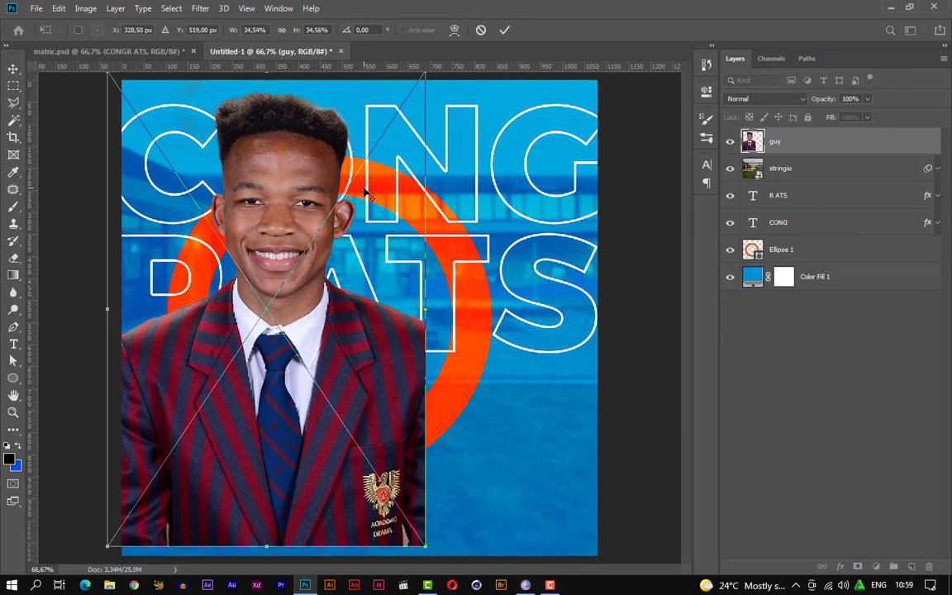
key("ctrl+minus")
left_click_drag(315, 225, 317, 248)
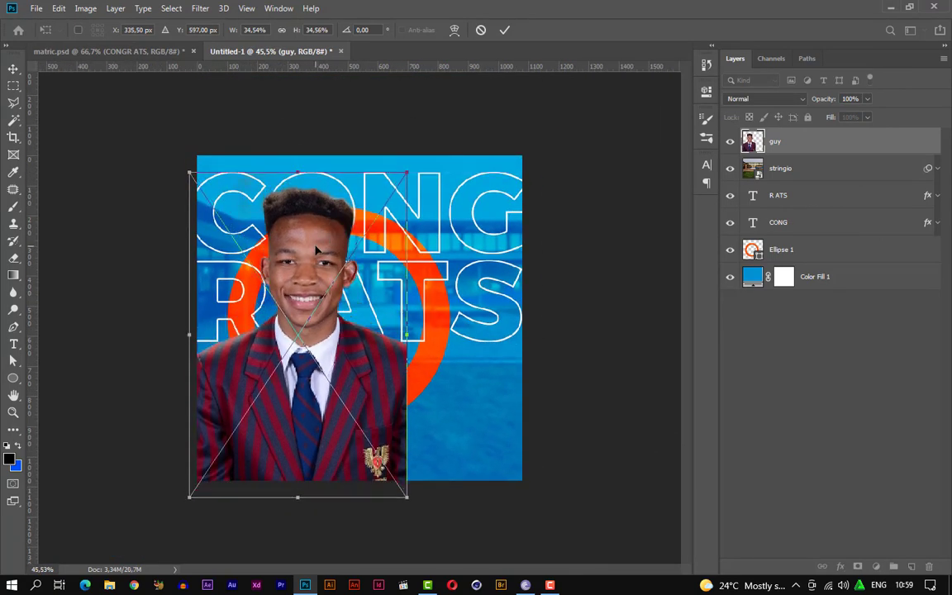
Flip the portrait horizontally, enlarge it to about 42.92%, and commit
right_click(316, 247)
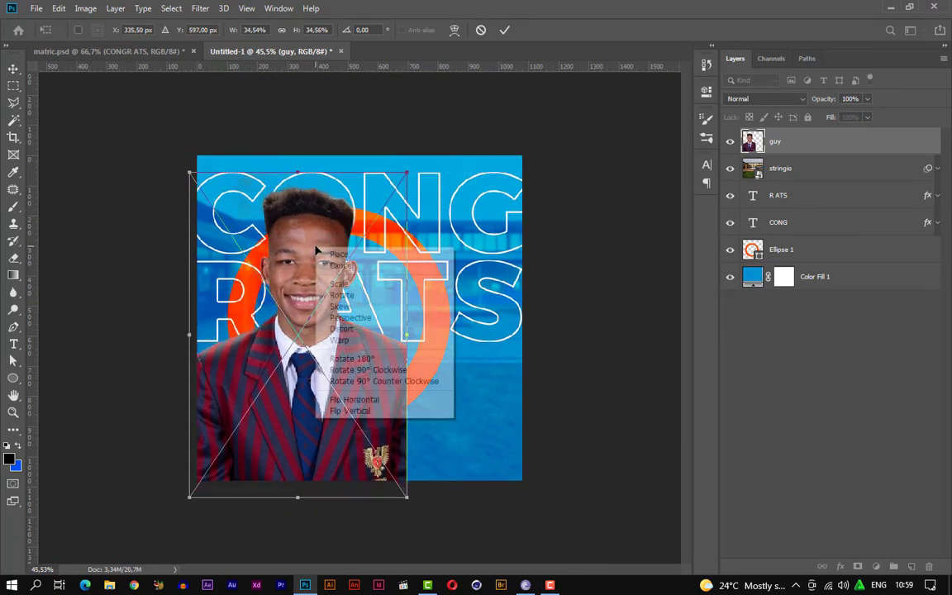
left_click(353, 399)
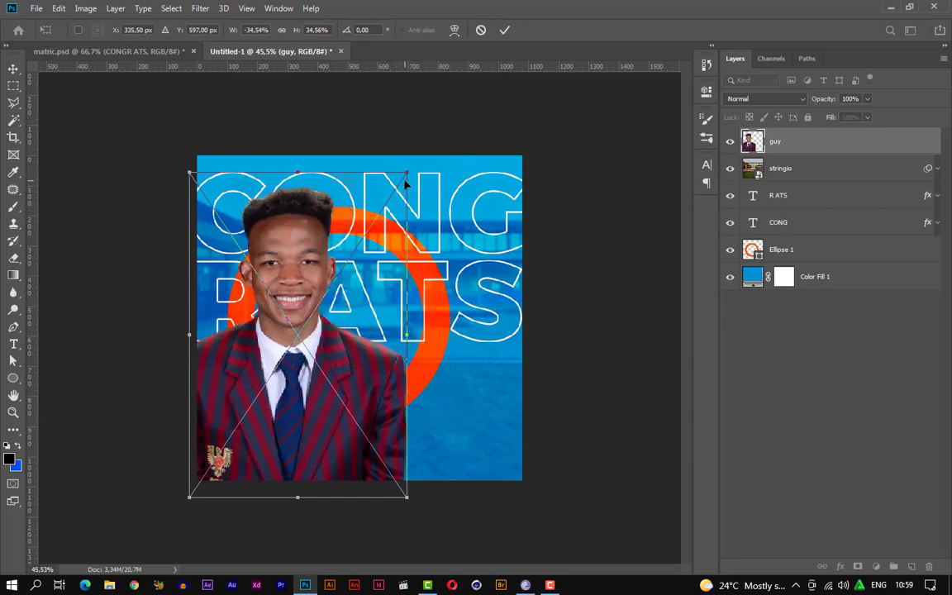
left_click_drag(407, 173, 418, 155)
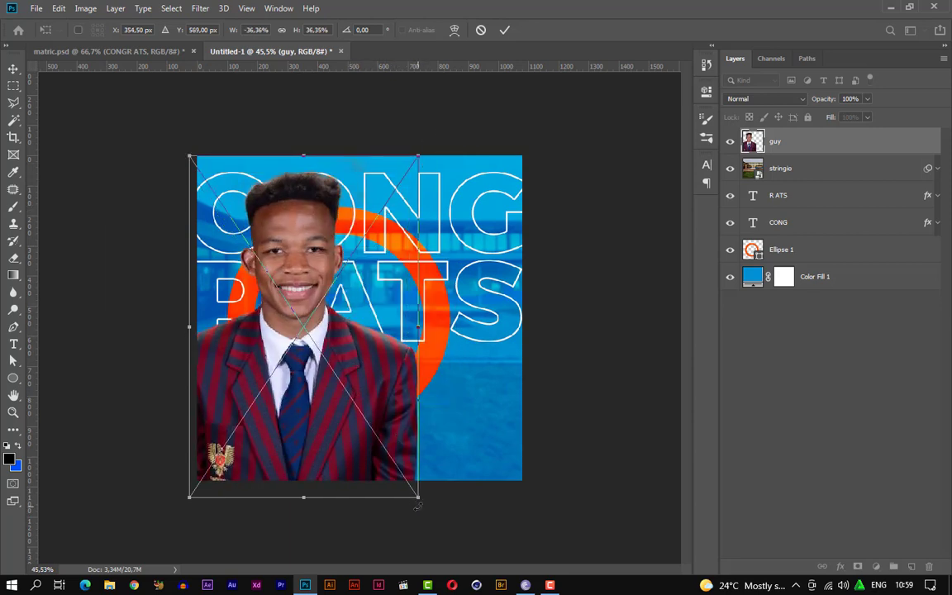
left_click_drag(419, 494, 458, 558)
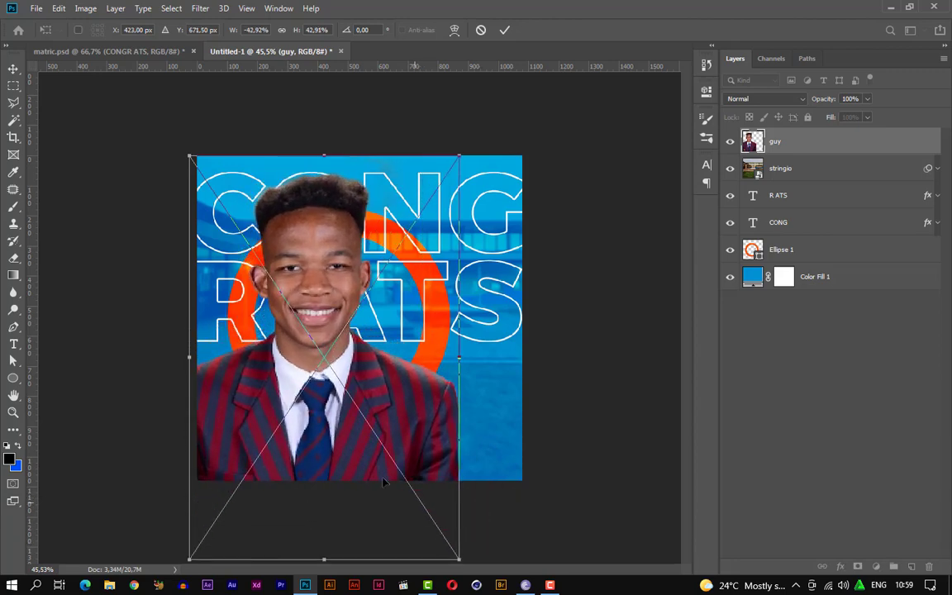
left_click_drag(355, 458, 352, 468)
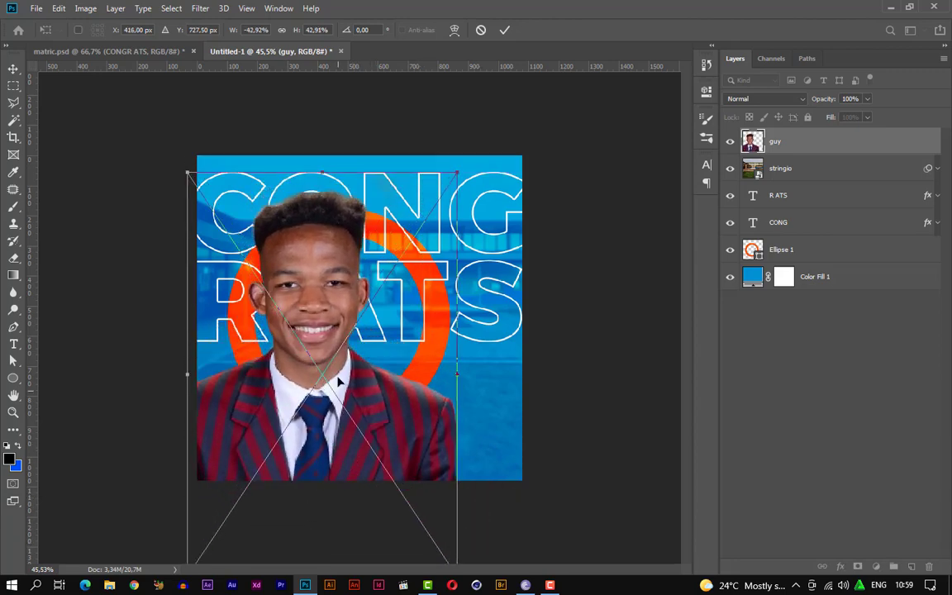
left_click_drag(327, 342, 309, 320)
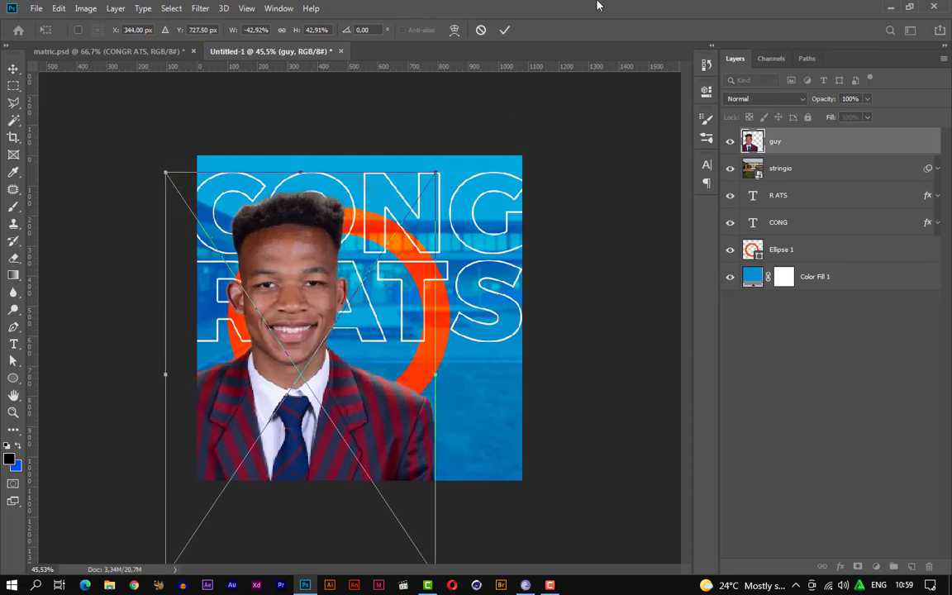
left_click(504, 30)
scroll(322, 357, "up", 3)
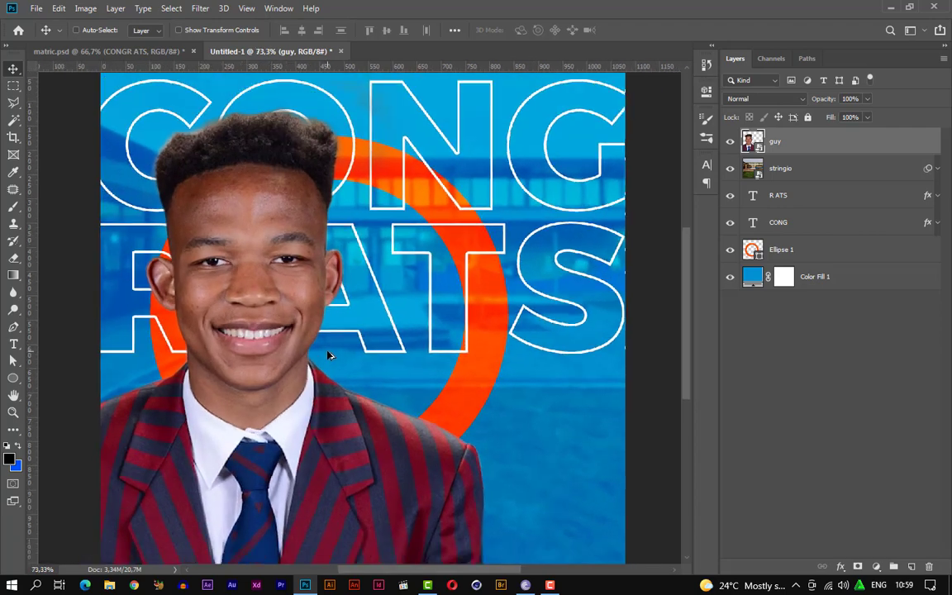
Convert the guy portrait layer to a Smart Object
scroll(322, 357, "down", 1)
right_click(843, 147)
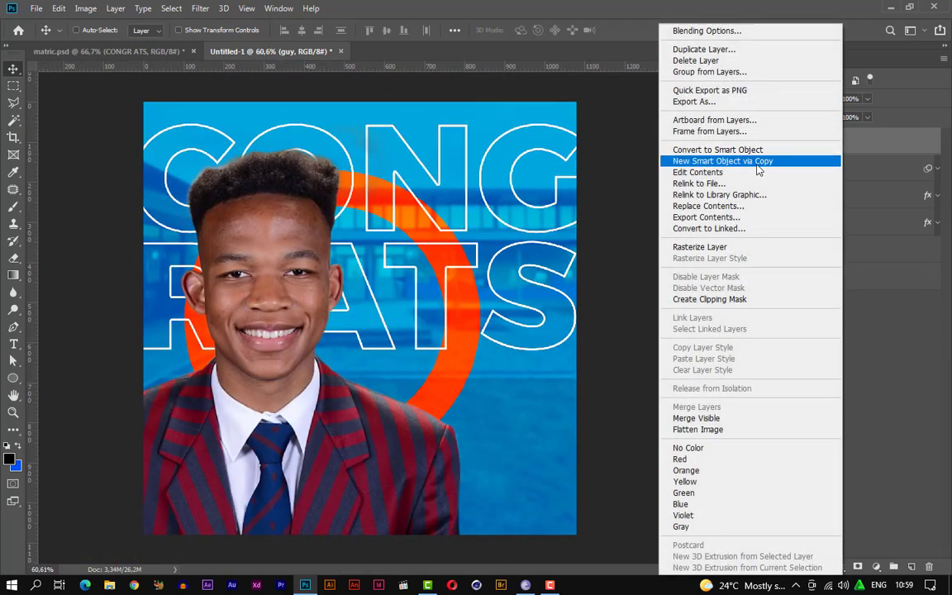
left_click(764, 151)
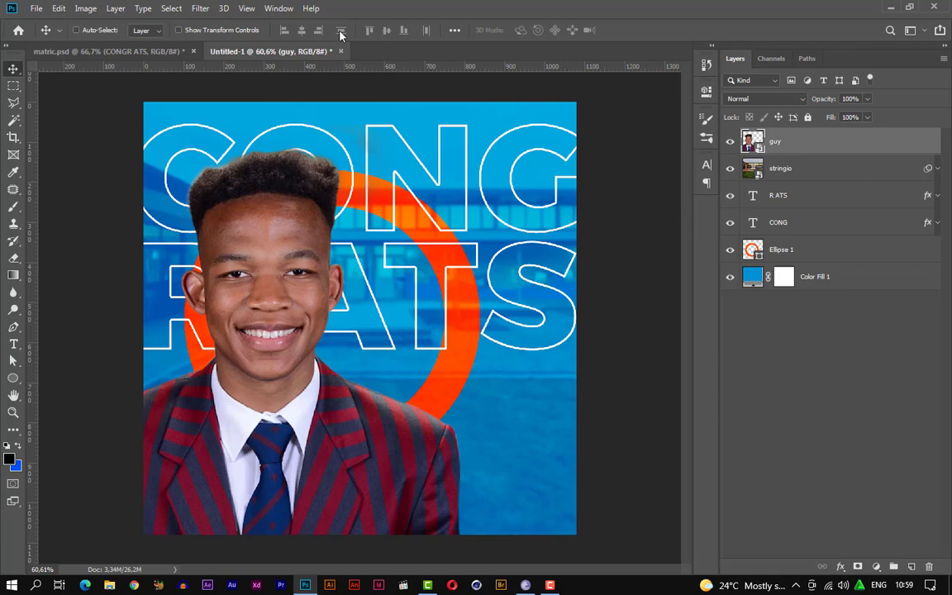
Apply a Camera Raw Filter with Detail sharpening Amount 46
left_click(198, 10)
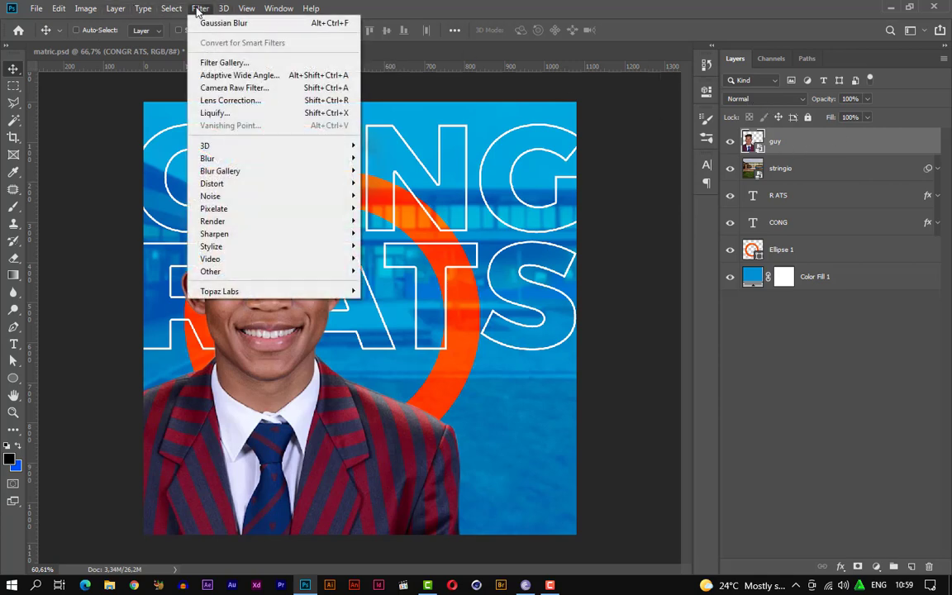
left_click(258, 88)
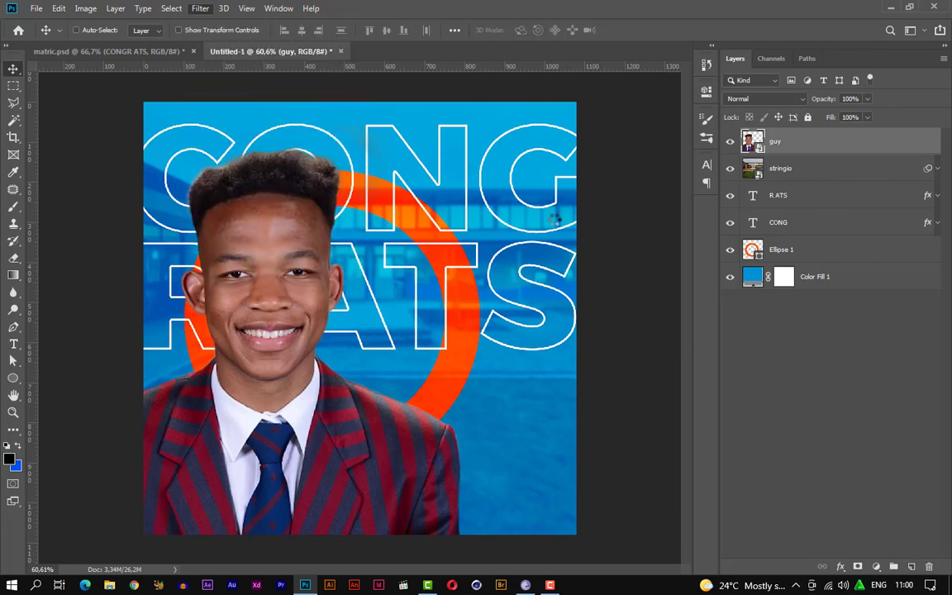
scroll(715, 355, "down", 1)
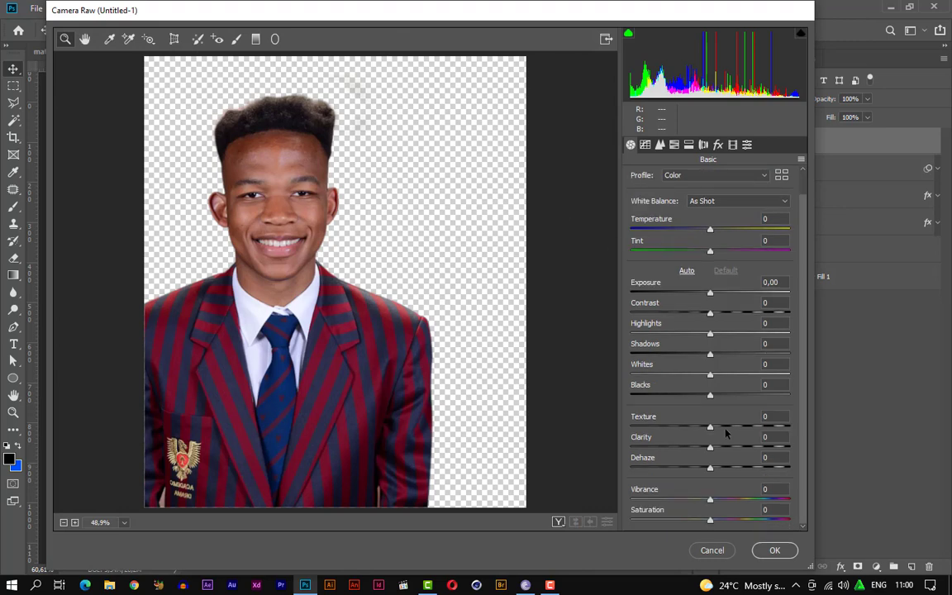
scroll(709, 317, "up", 1)
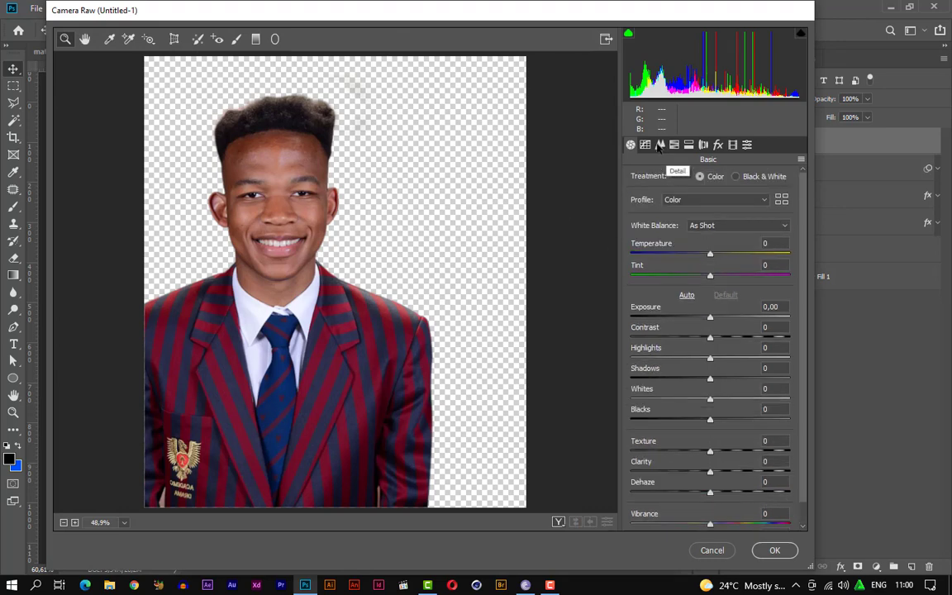
left_click(660, 145)
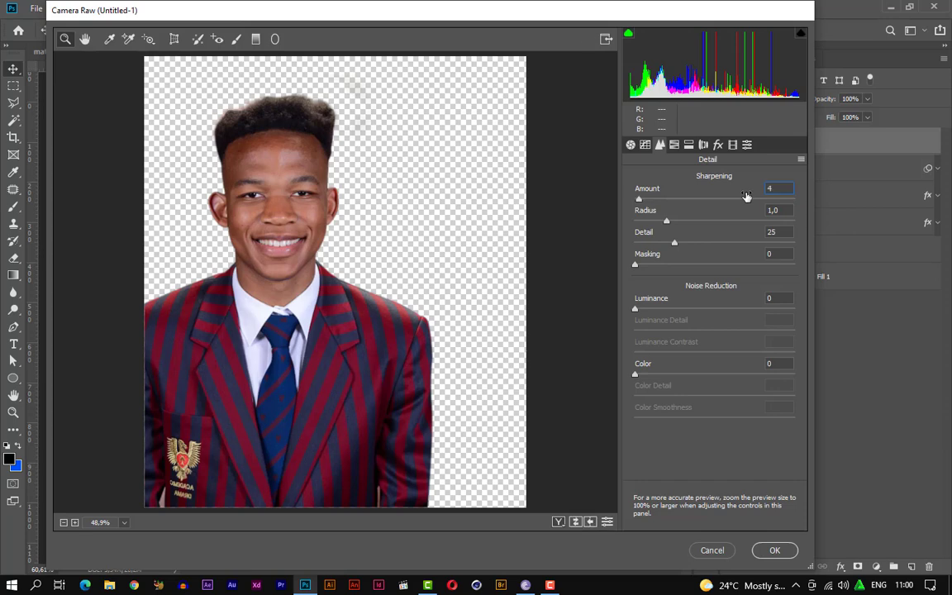
type("46")
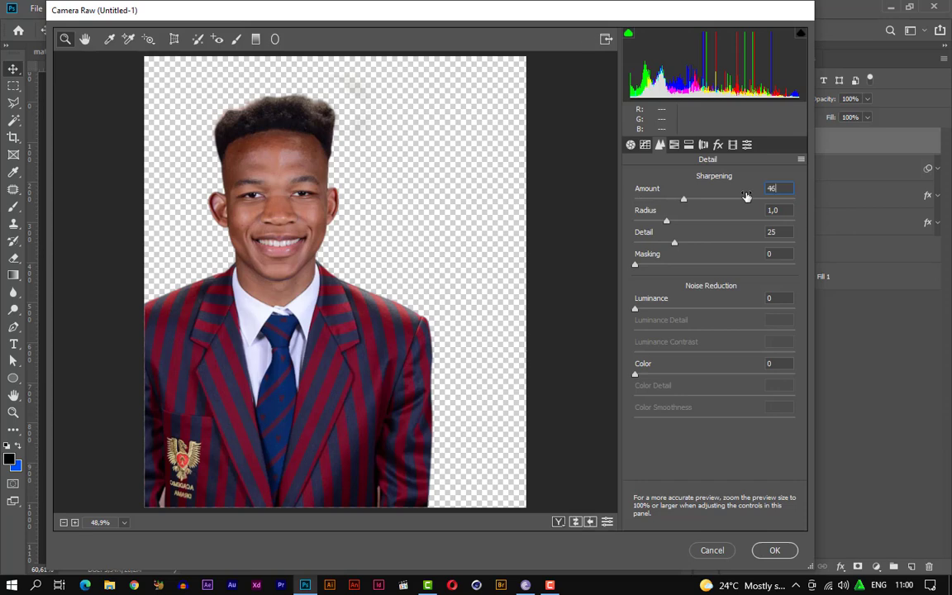
left_click(772, 550)
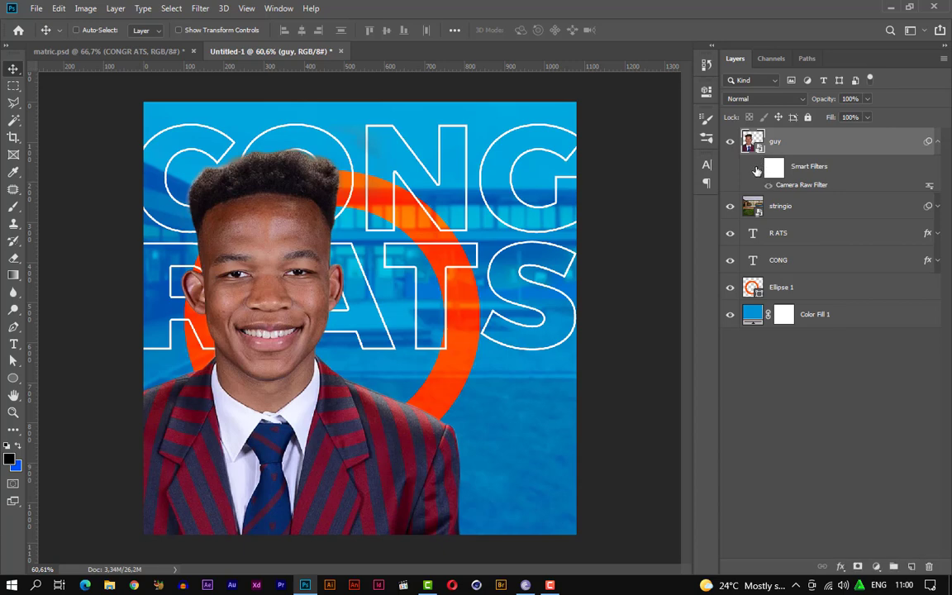
Add a drop shadow to the guy portrait in dark navy #024264
key("ctrl+plus")
key("ctrl+plus")
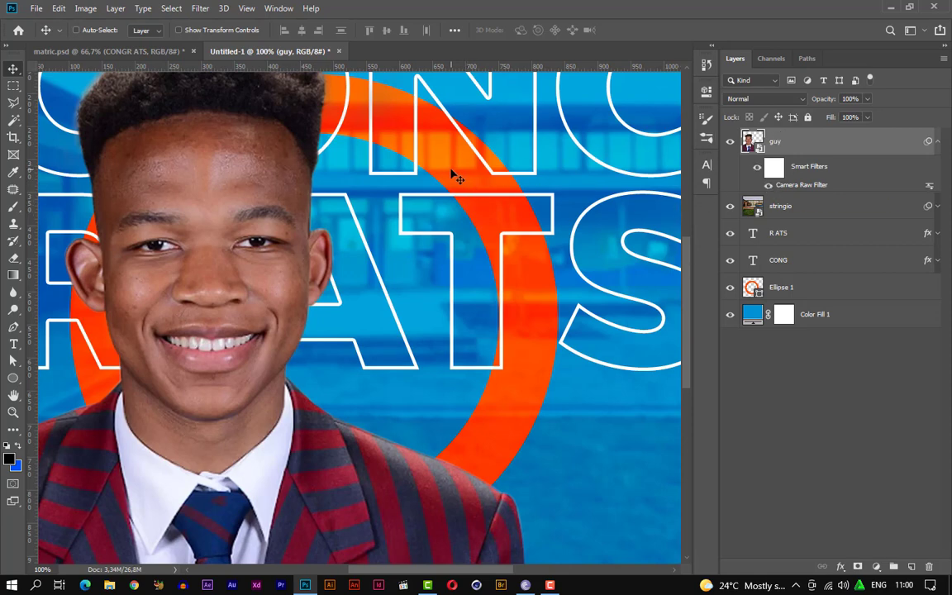
scroll(453, 170, "down", 2)
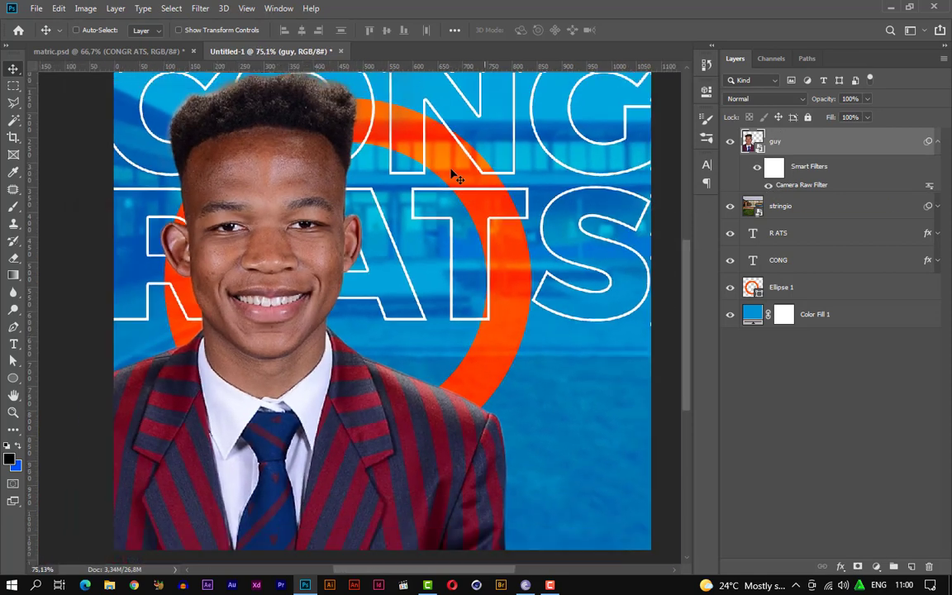
left_click(938, 144)
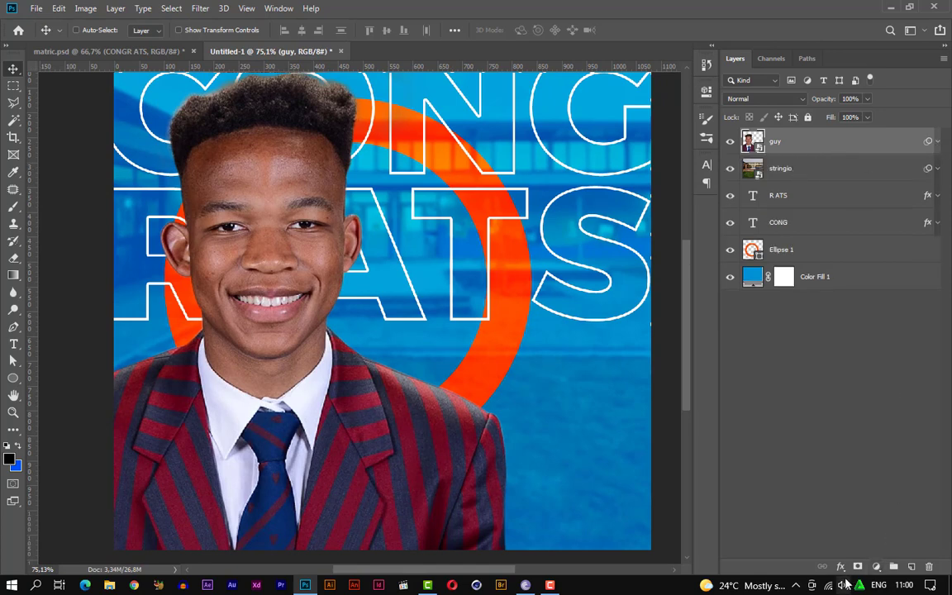
left_click(842, 566)
left_click(873, 560)
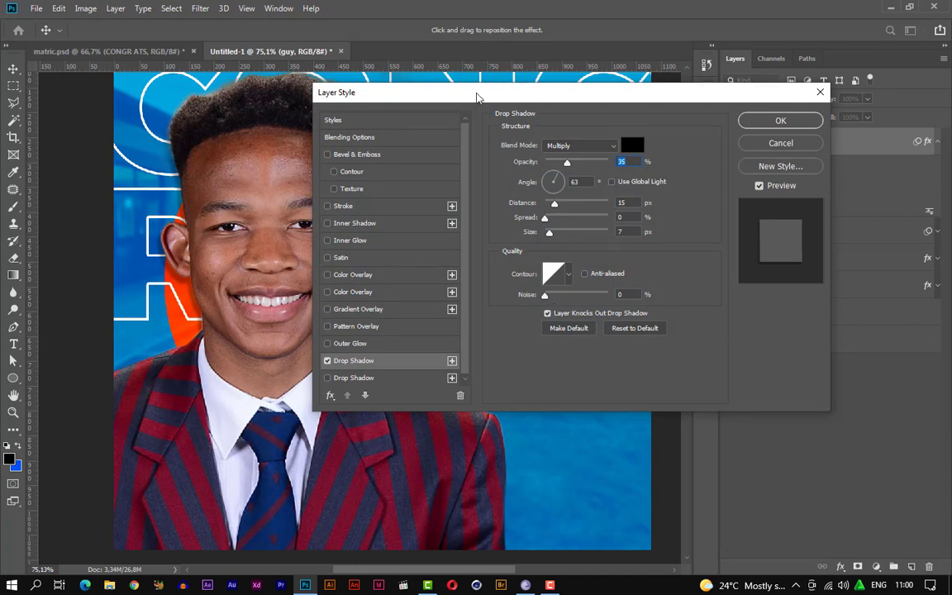
left_click_drag(478, 96, 599, 95)
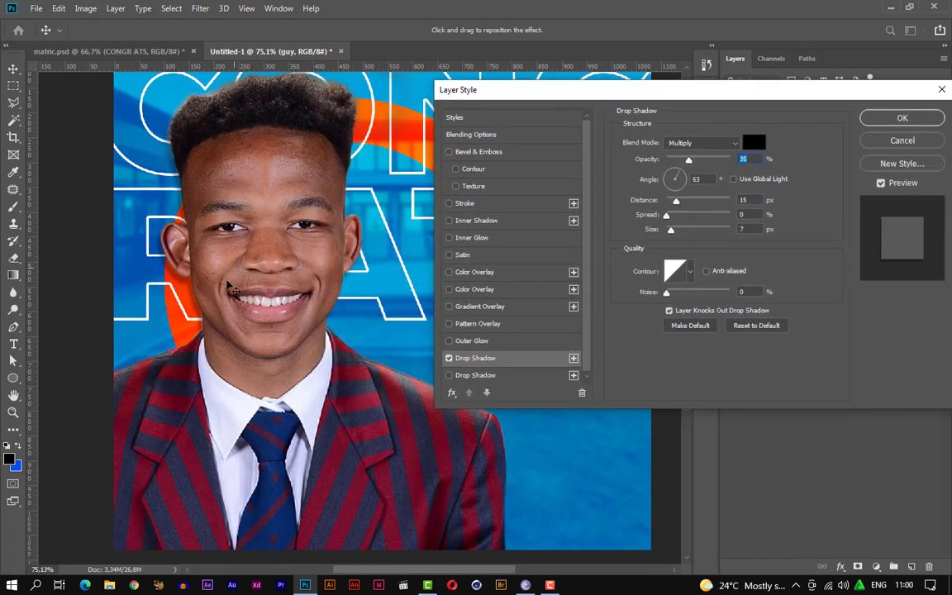
mouse_move(189, 347)
left_mouse_down()
mouse_move(202, 374)
mouse_move(236, 362)
mouse_move(211, 306)
mouse_move(182, 337)
left_mouse_up()
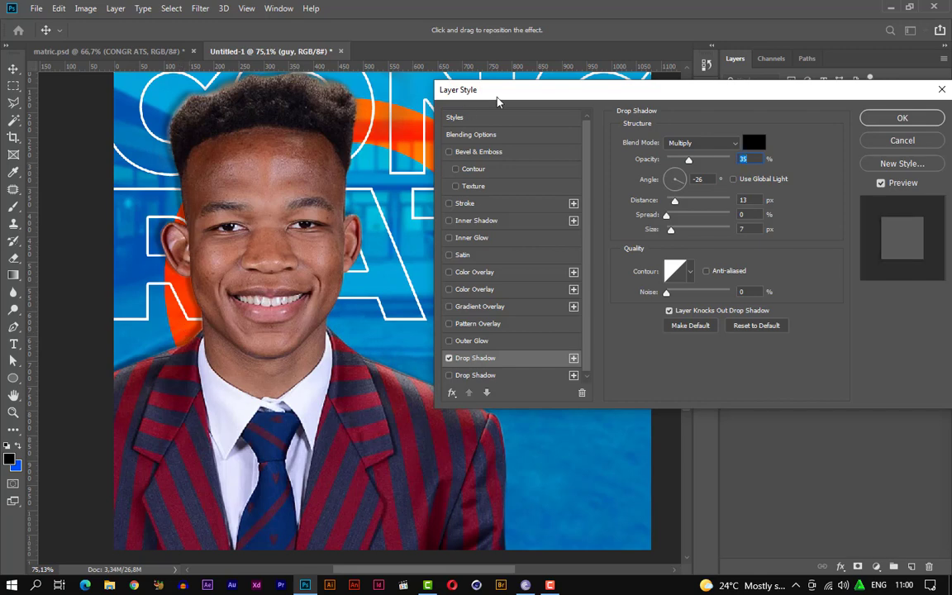
left_click(753, 142)
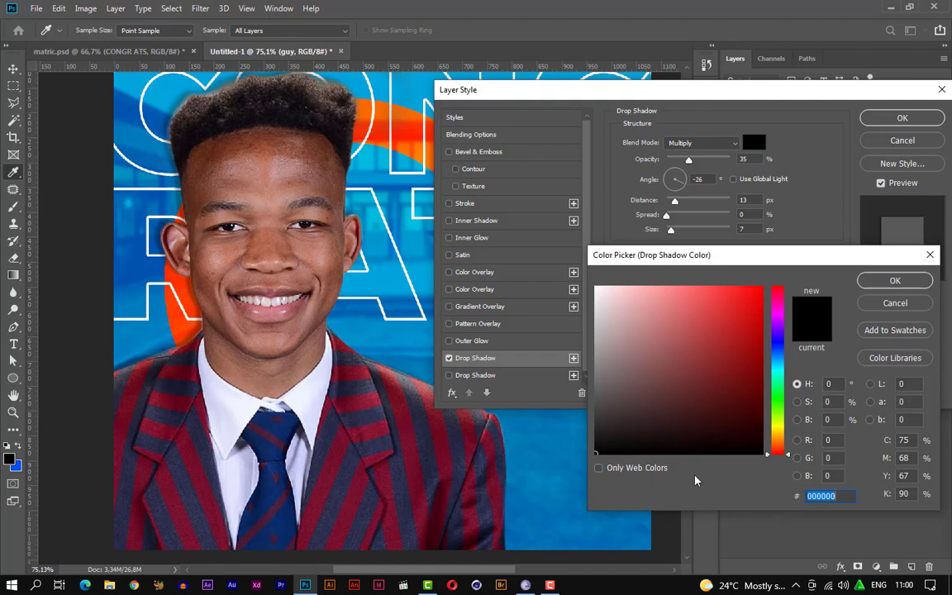
left_click(615, 520)
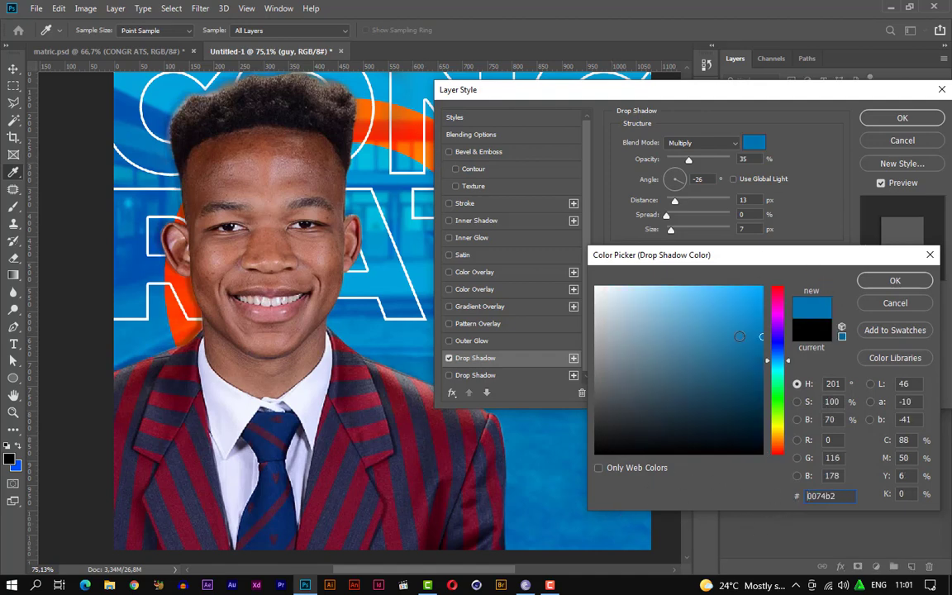
mouse_move(740, 336)
left_mouse_down()
mouse_move(695, 339)
mouse_move(684, 355)
mouse_move(760, 388)
left_mouse_up()
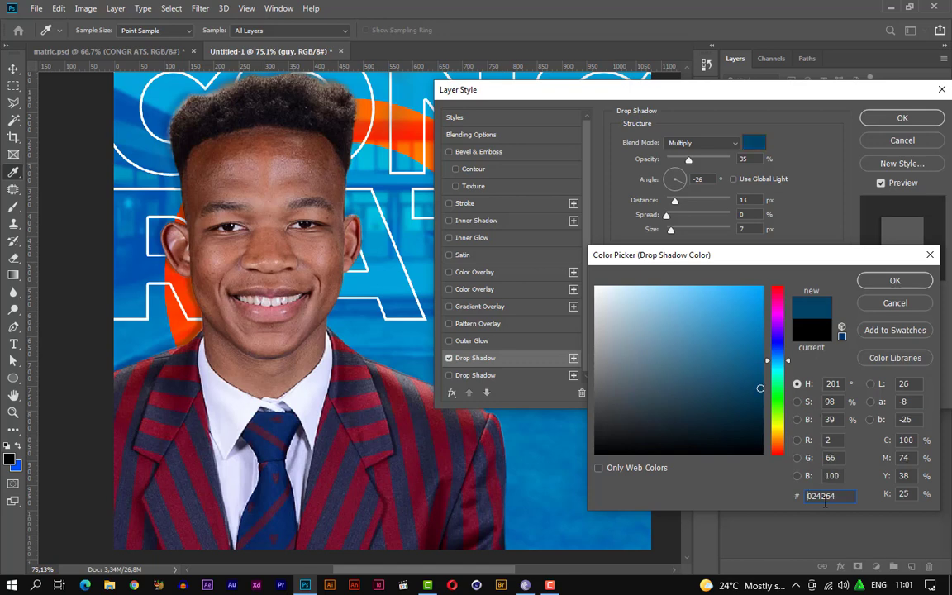
left_click(892, 281)
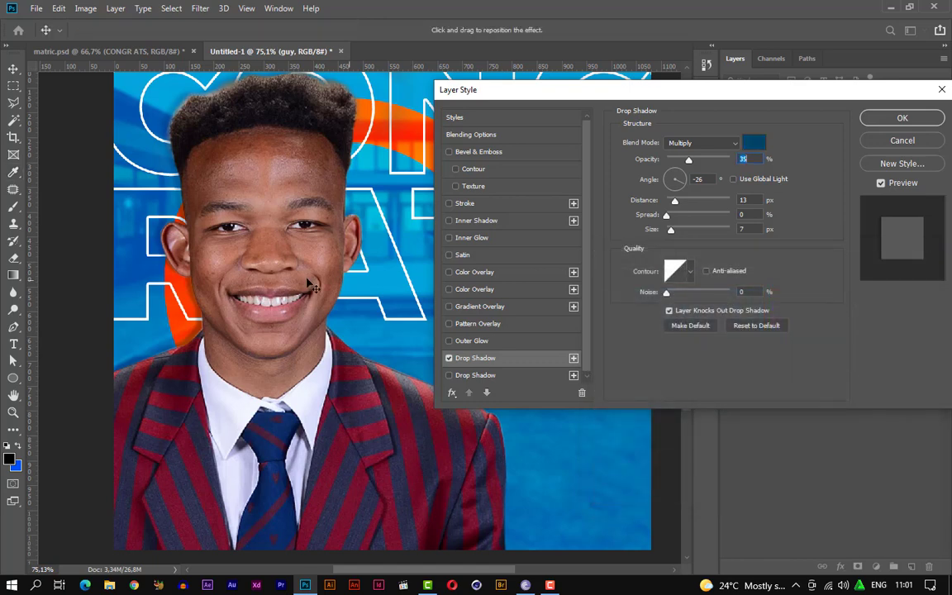
left_click_drag(280, 253, 184, 337)
left_click(901, 116)
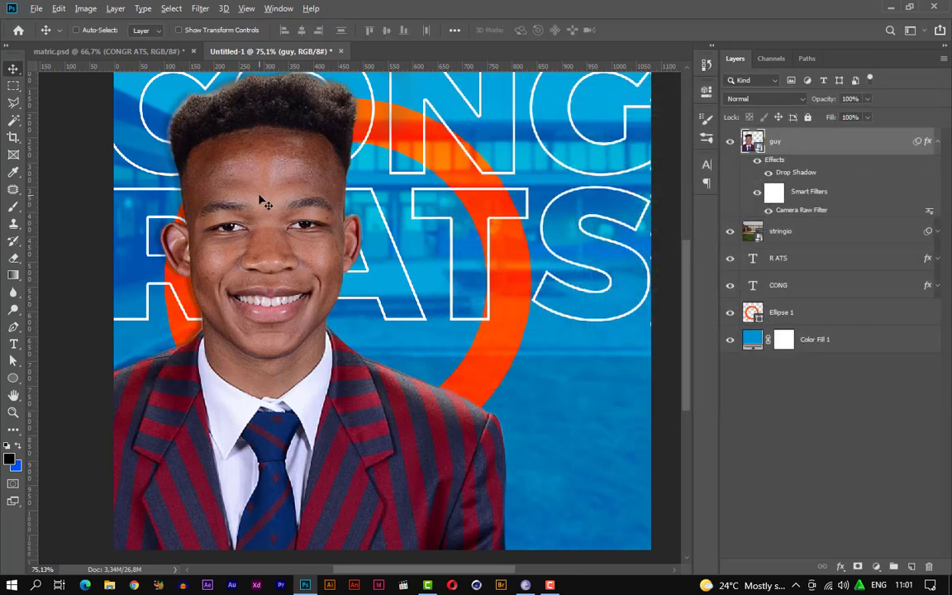
Adjust the portrait's drop shadow to a -90° angle and 8 px distance
scroll(261, 201, "down", 2)
left_click_drag(180, 279, 190, 279)
key("ctrl+z")
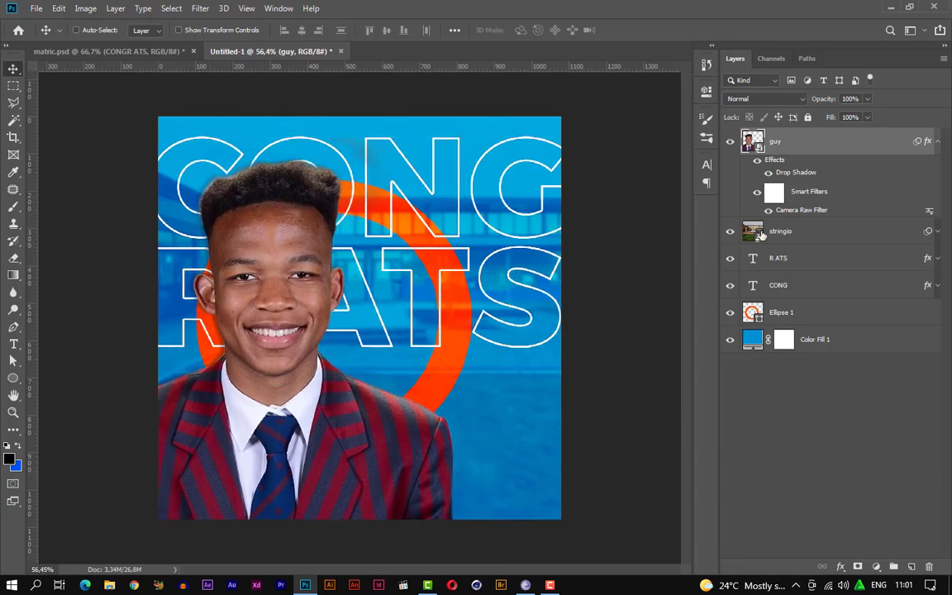
double_click(801, 174)
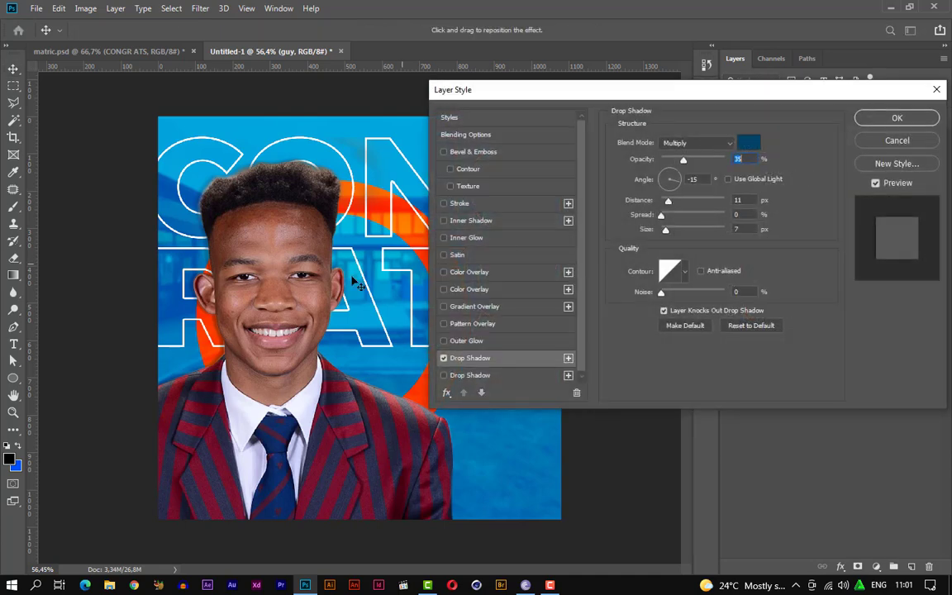
mouse_move(208, 369)
left_mouse_down()
mouse_move(215, 360)
mouse_move(227, 372)
mouse_move(211, 370)
mouse_move(210, 349)
mouse_move(221, 362)
left_mouse_up()
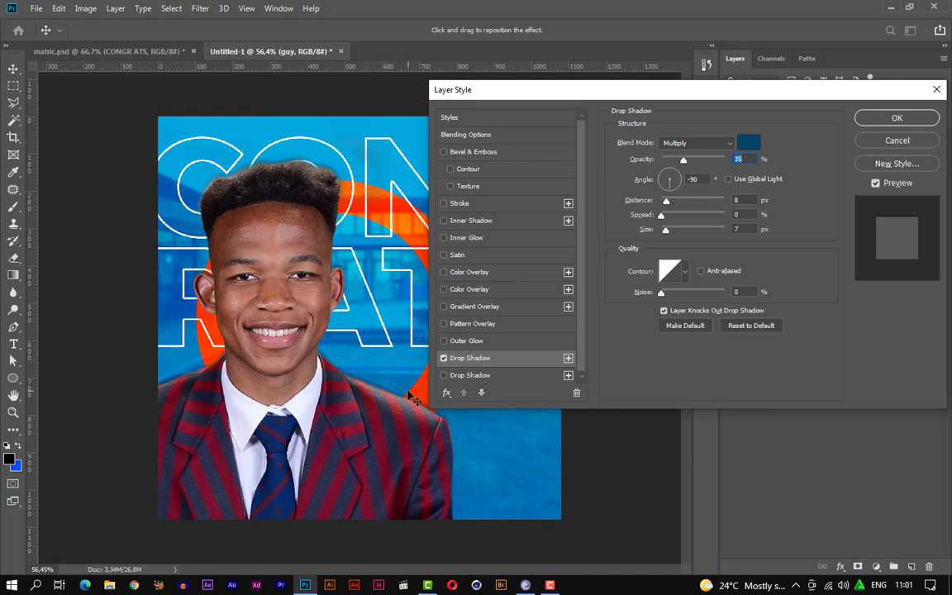
left_click(876, 121)
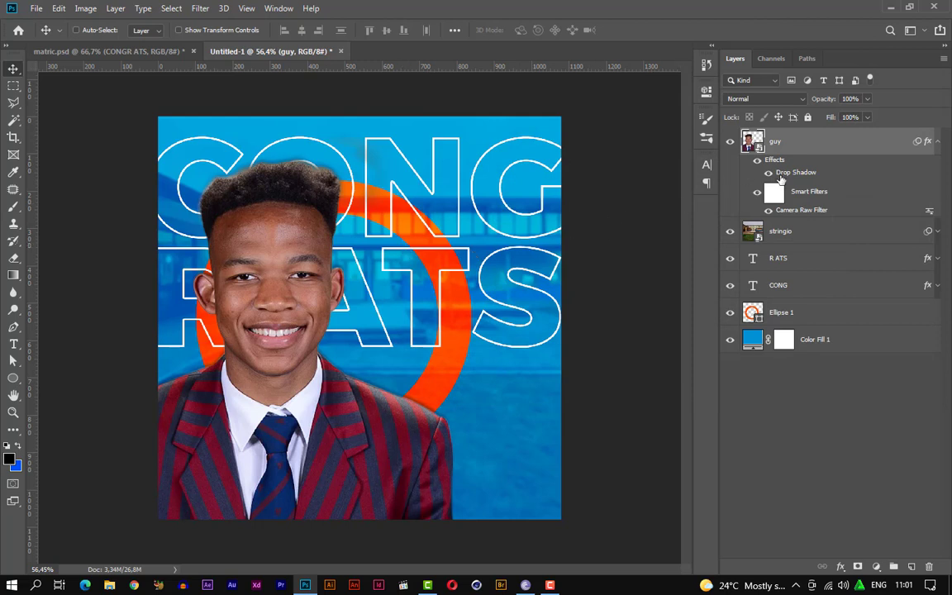
Group the layers from stringio down to Color Fill 1 into a group named BG
left_click(809, 239)
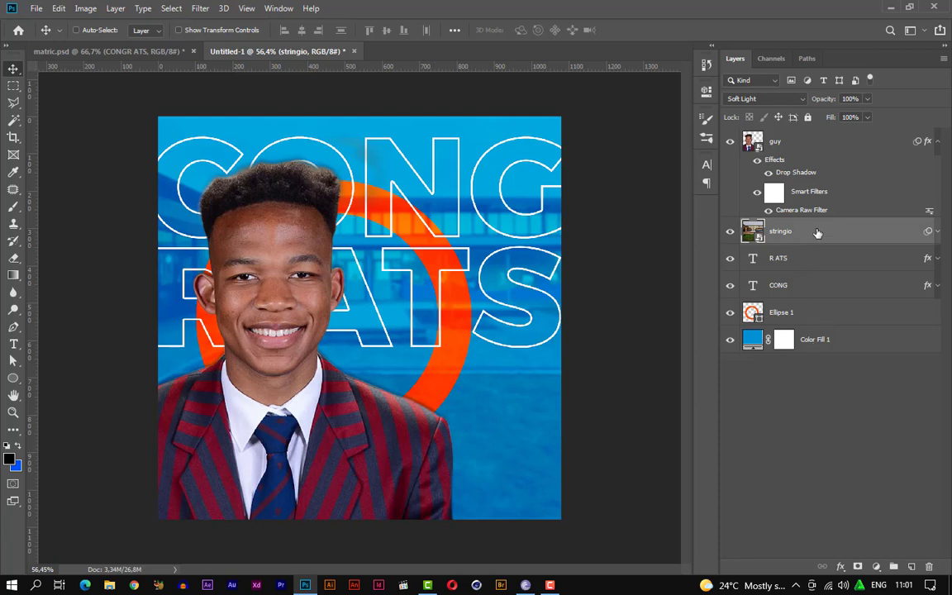
left_click(851, 340, "shift")
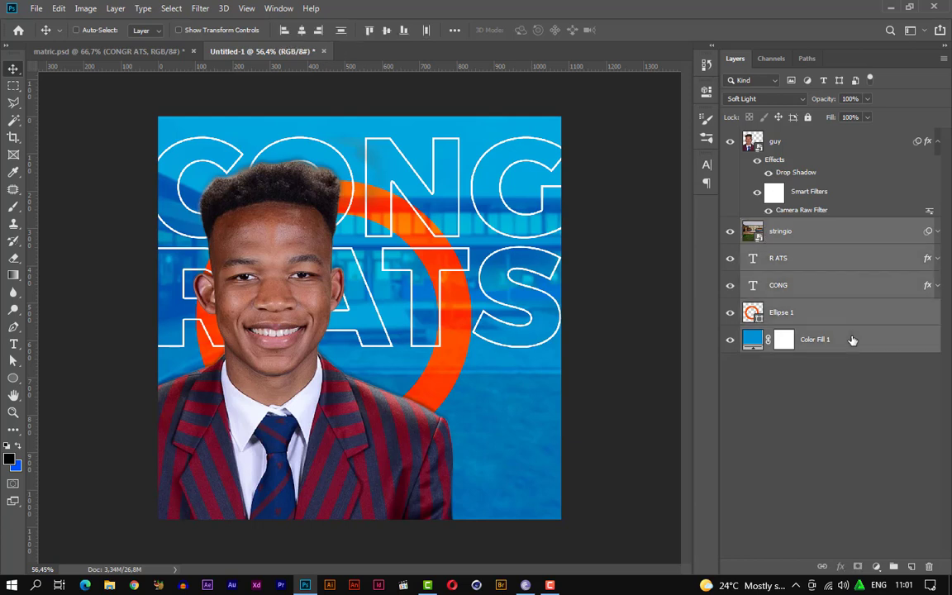
key("ctrl+g")
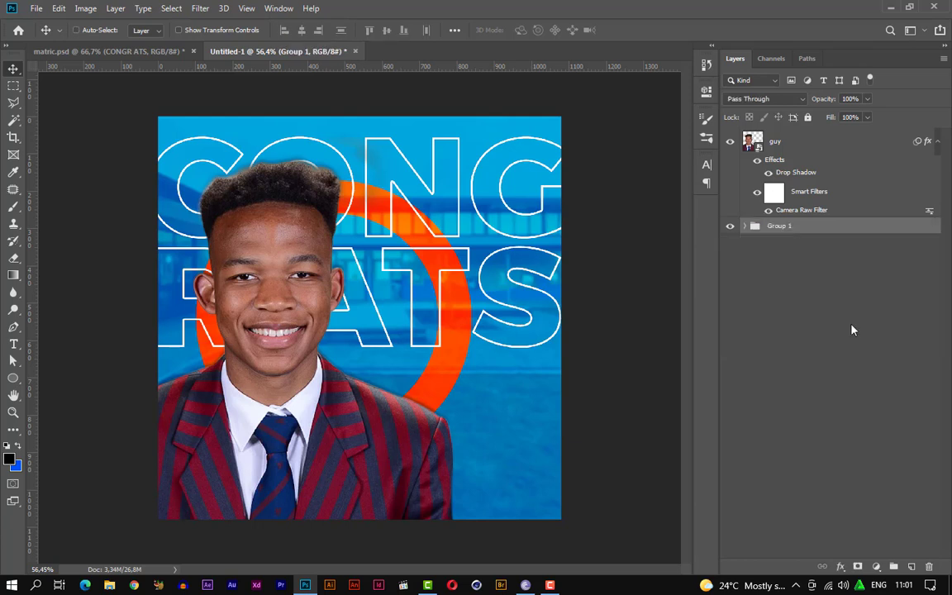
double_click(777, 226)
type("BG")
Put the guy layer in its own group named PHOTO, collapsed and deselected
left_click(837, 150)
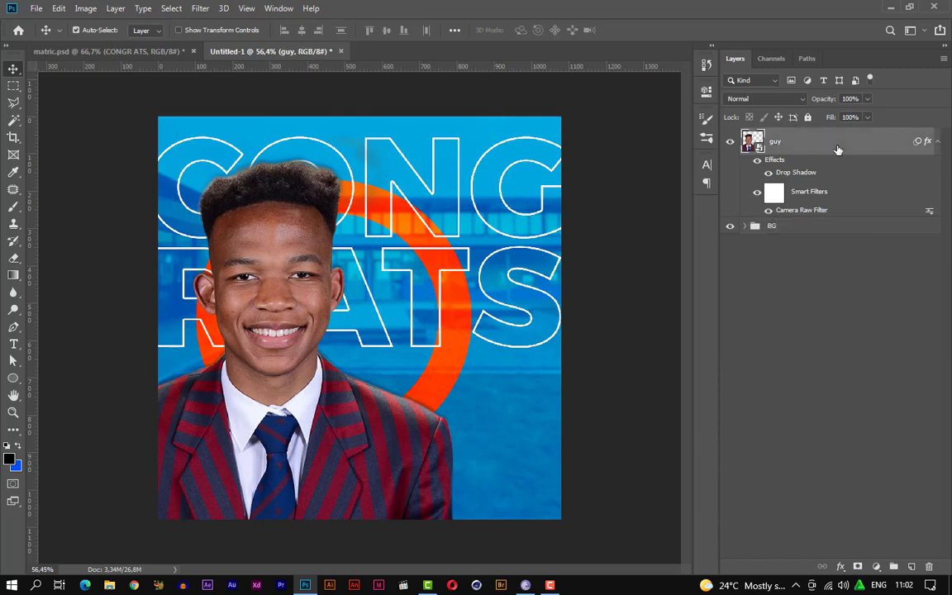
key("ctrl+g")
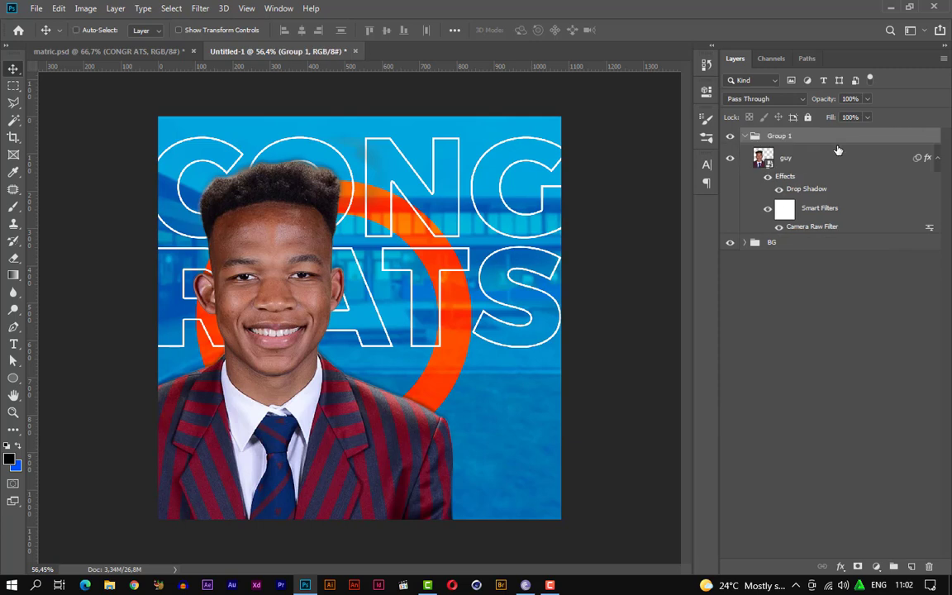
double_click(794, 138)
type("PHOTO")
key("Return")
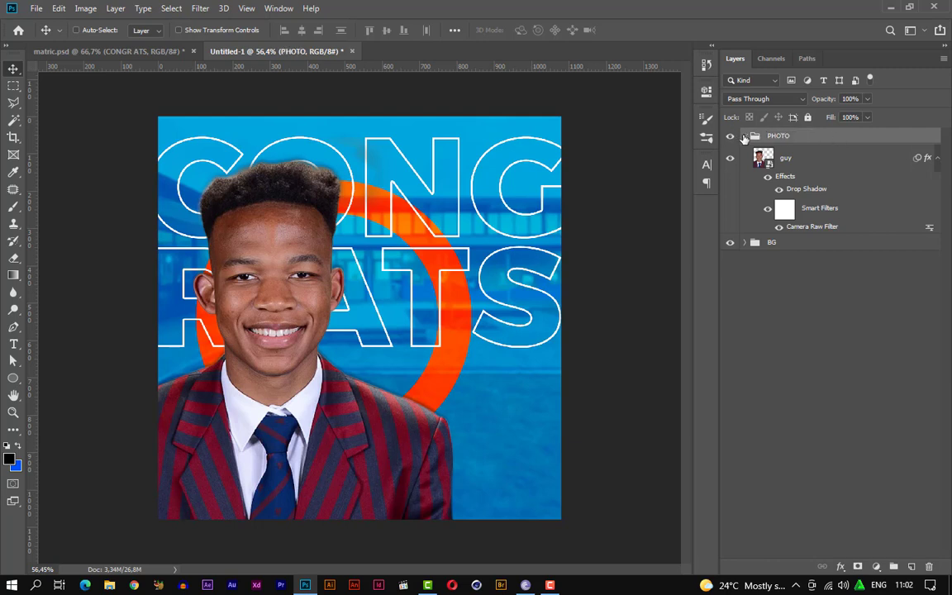
left_click(744, 137)
left_click(851, 311)
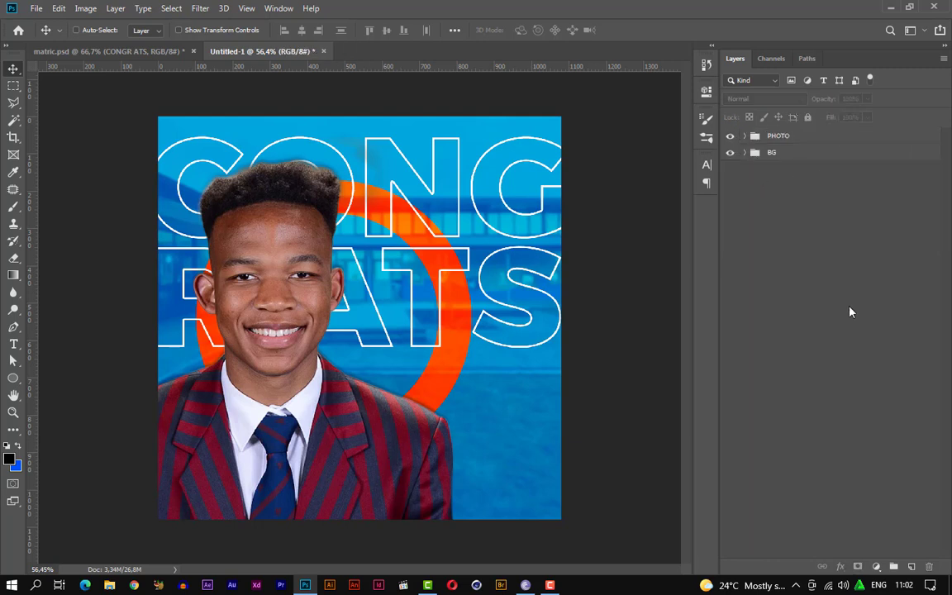
Add a black Solid Color fill and brush its mask away everywhere but the bottom edge
left_click(912, 568)
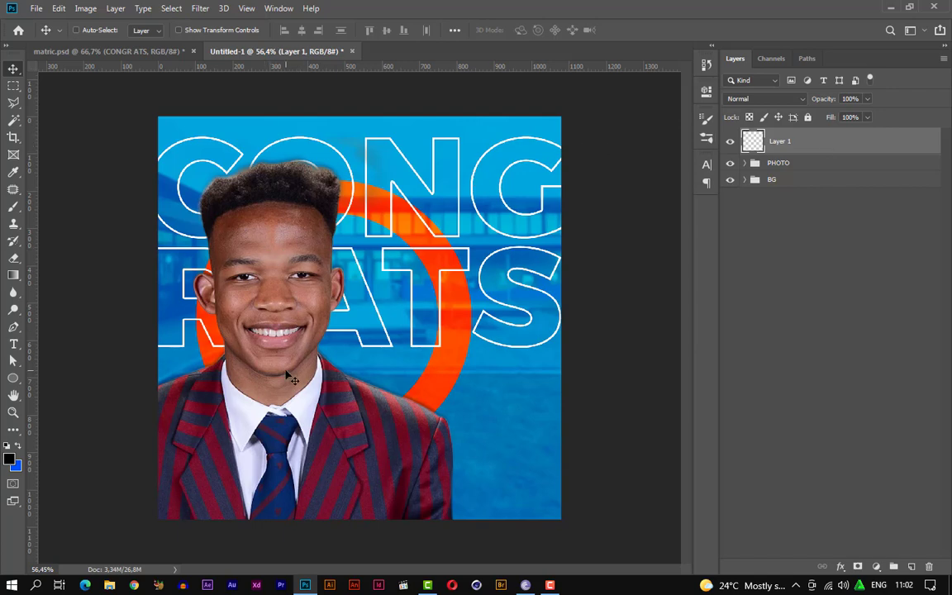
left_click(12, 584)
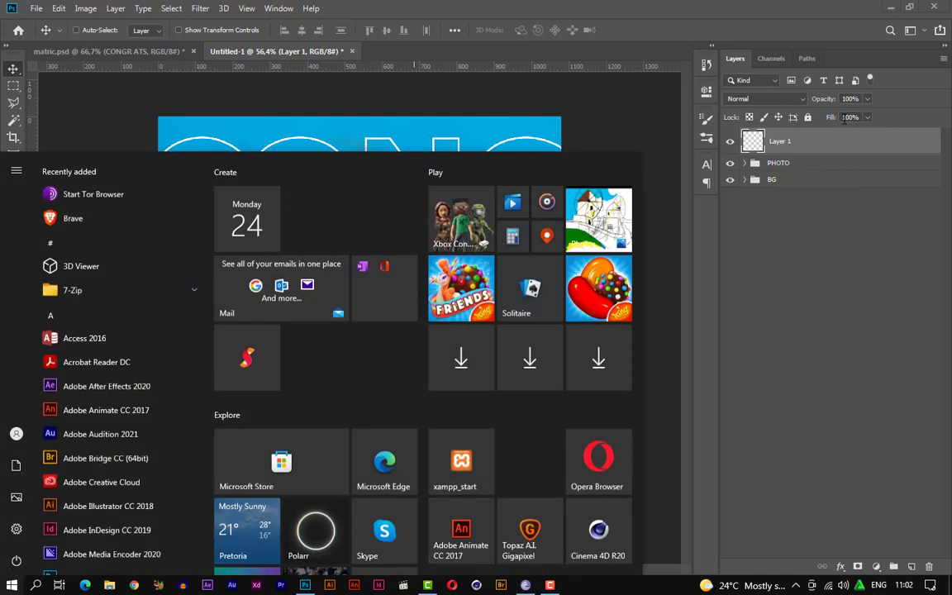
left_click(824, 498)
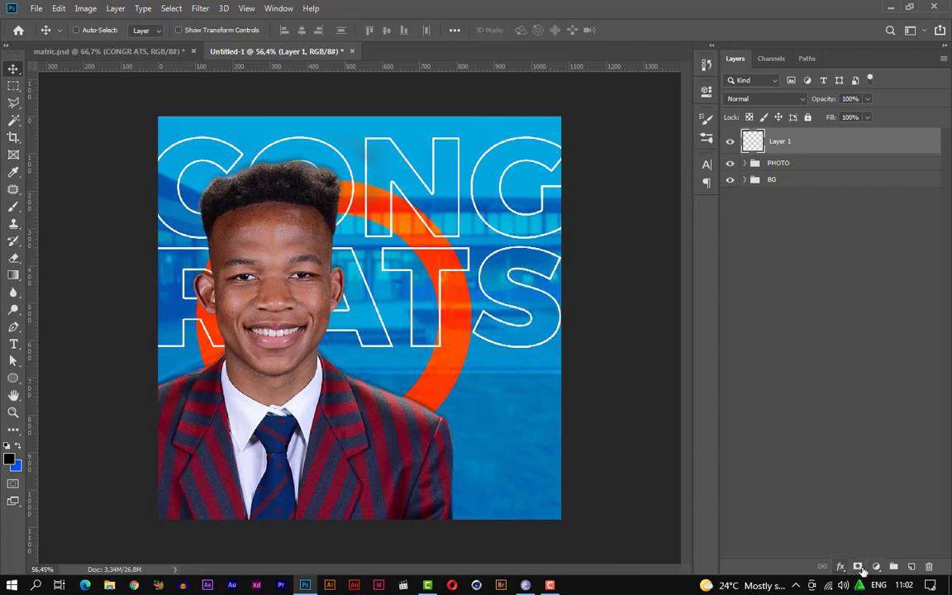
left_click(876, 567)
left_click(869, 333)
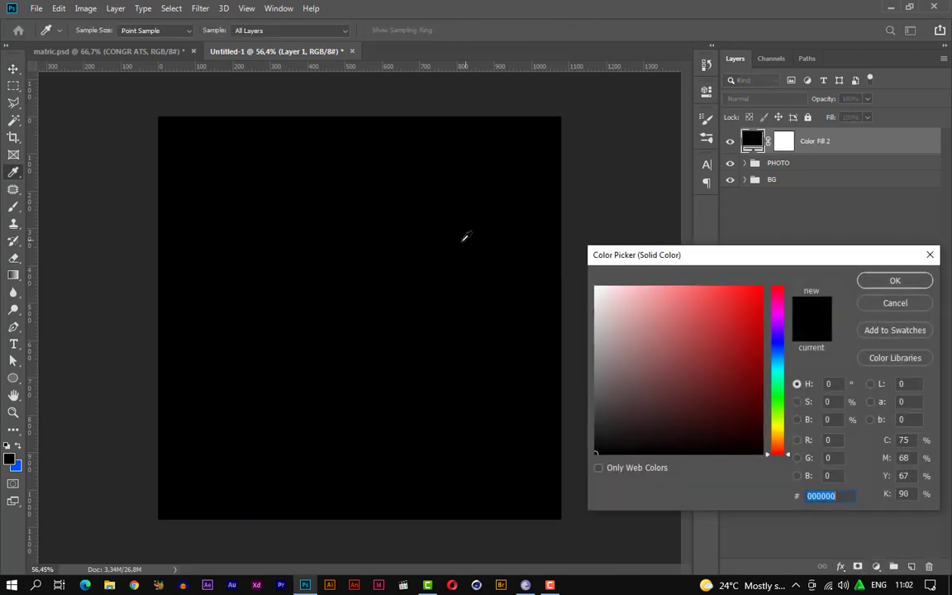
left_click(894, 283)
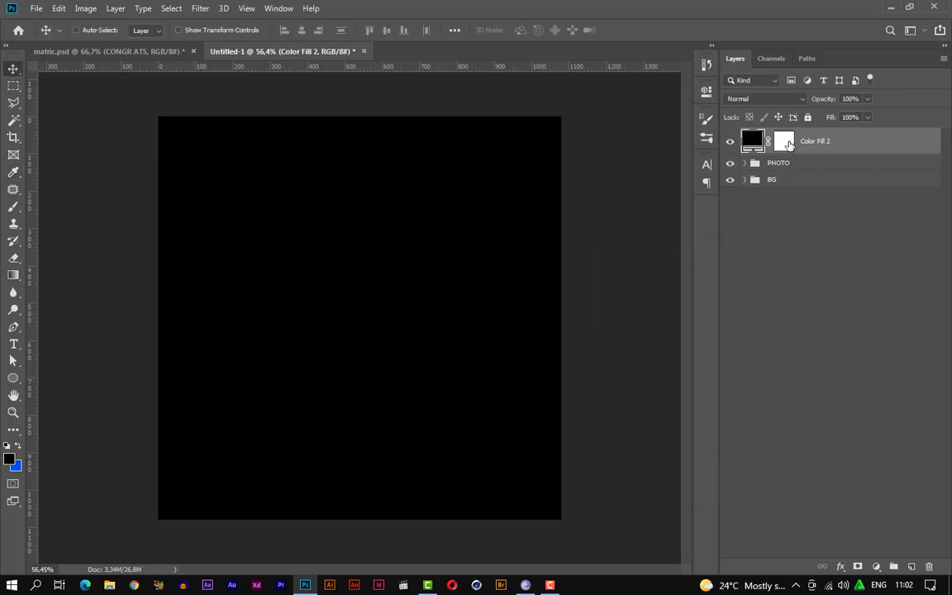
left_click(789, 143)
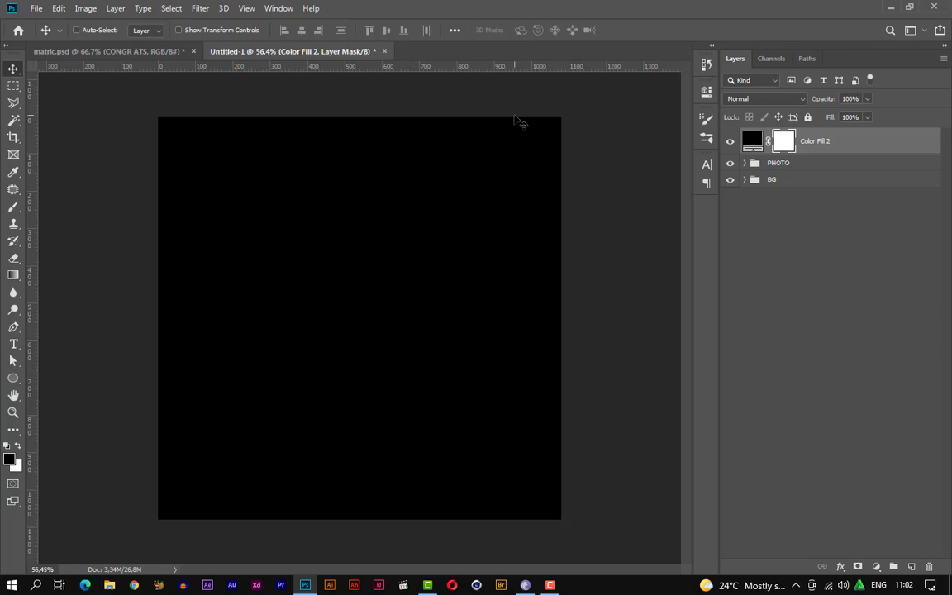
key("b")
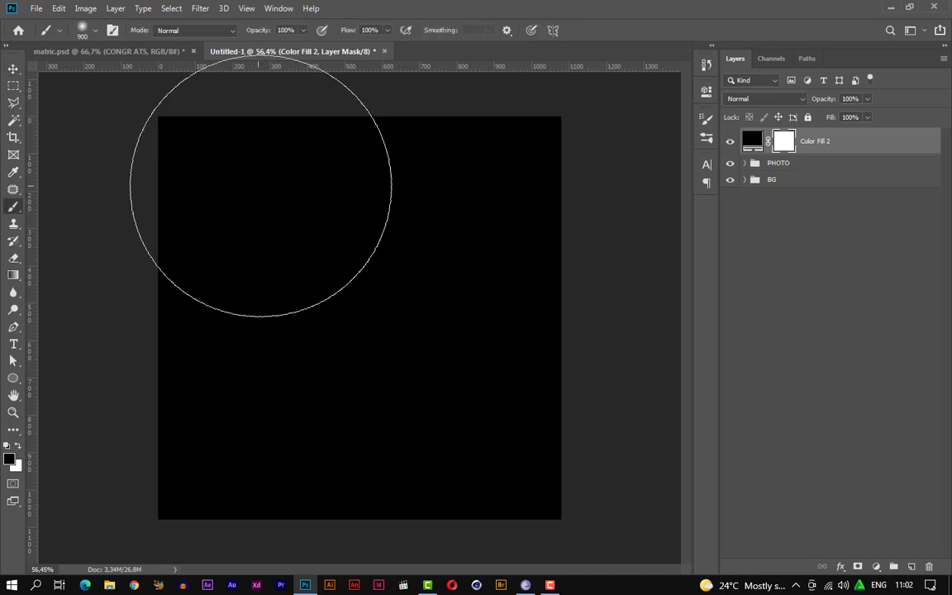
mouse_move(233, 185)
left_mouse_down()
mouse_move(503, 201)
mouse_move(142, 228)
mouse_move(298, 247)
mouse_move(602, 247)
mouse_move(445, 286)
mouse_move(321, 282)
mouse_move(387, 271)
mouse_move(439, 298)
left_mouse_up()
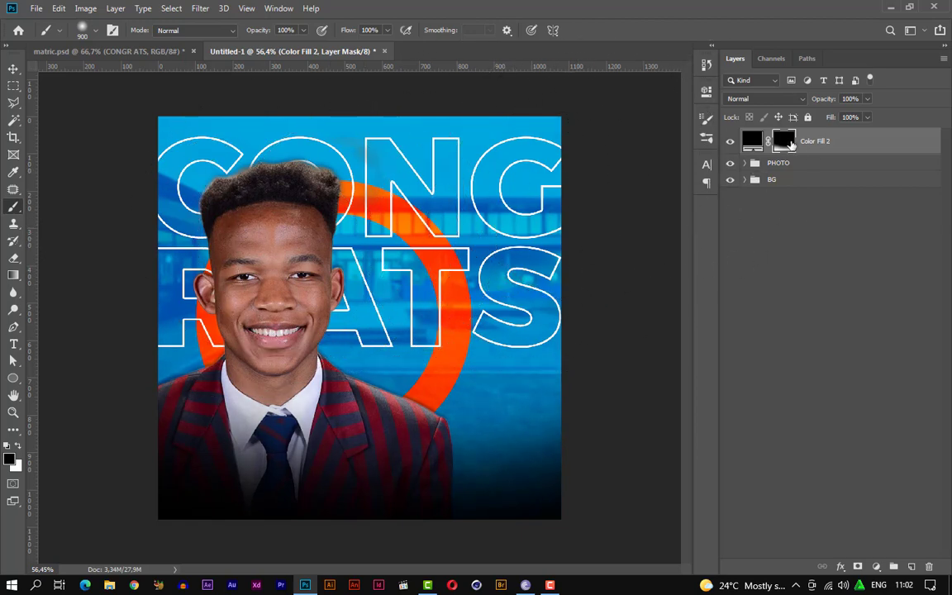
Rasterize Color Fill 2 and apply its layer mask
right_click(824, 141)
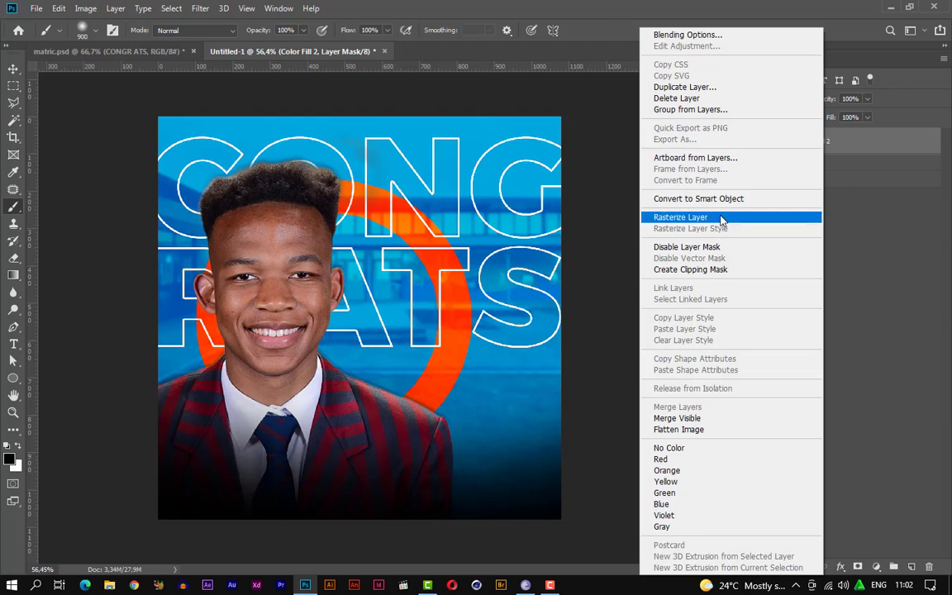
left_click(722, 218)
left_click(784, 143)
right_click(784, 144)
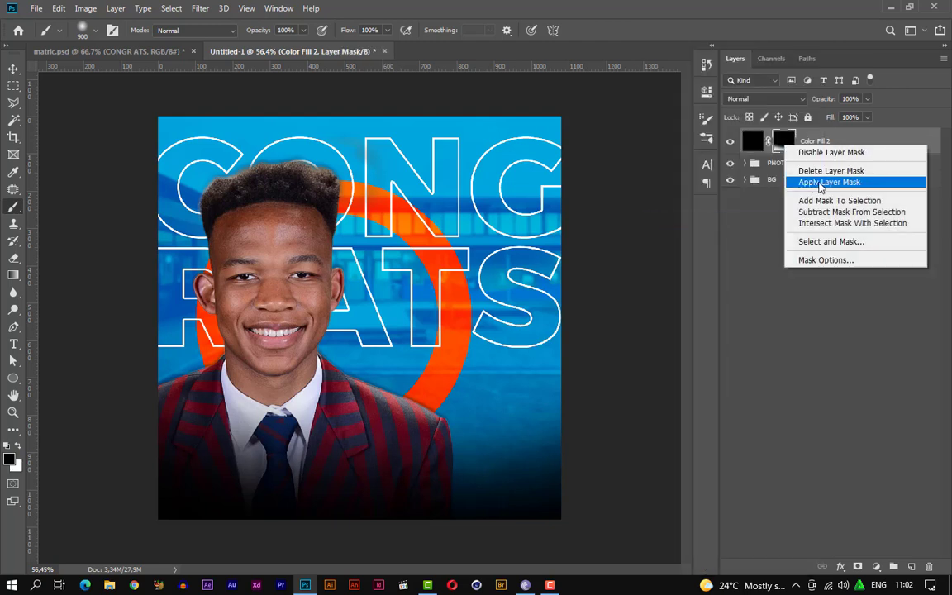
left_click(820, 182)
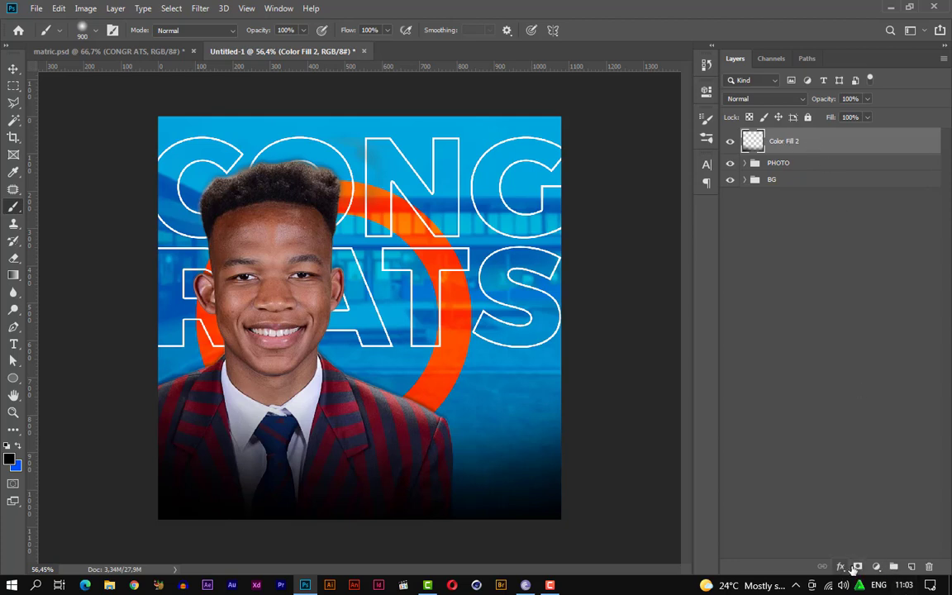
Add black Color Fill 3, brush its mask to reveal the portrait, and apply the mask
left_click(876, 567)
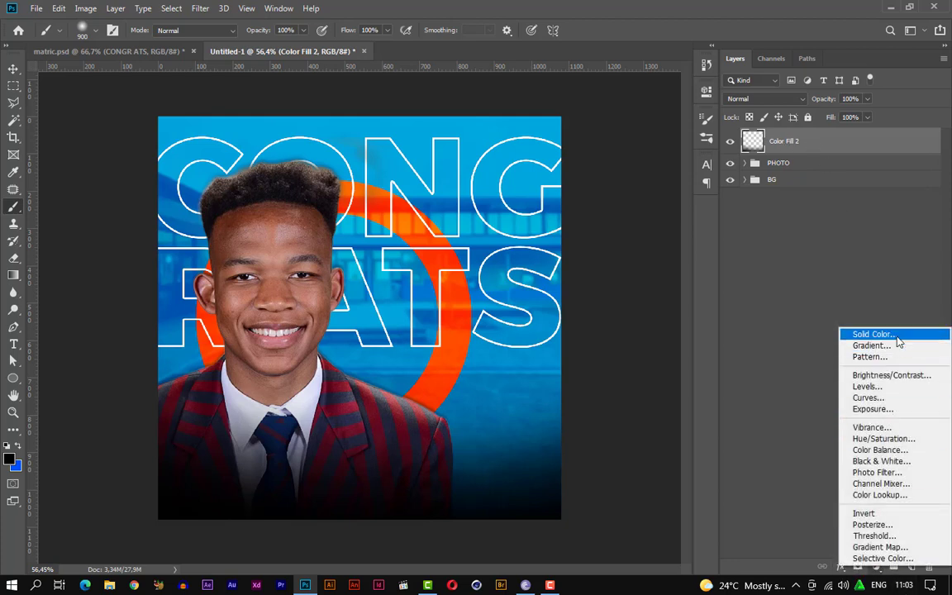
left_click(899, 339)
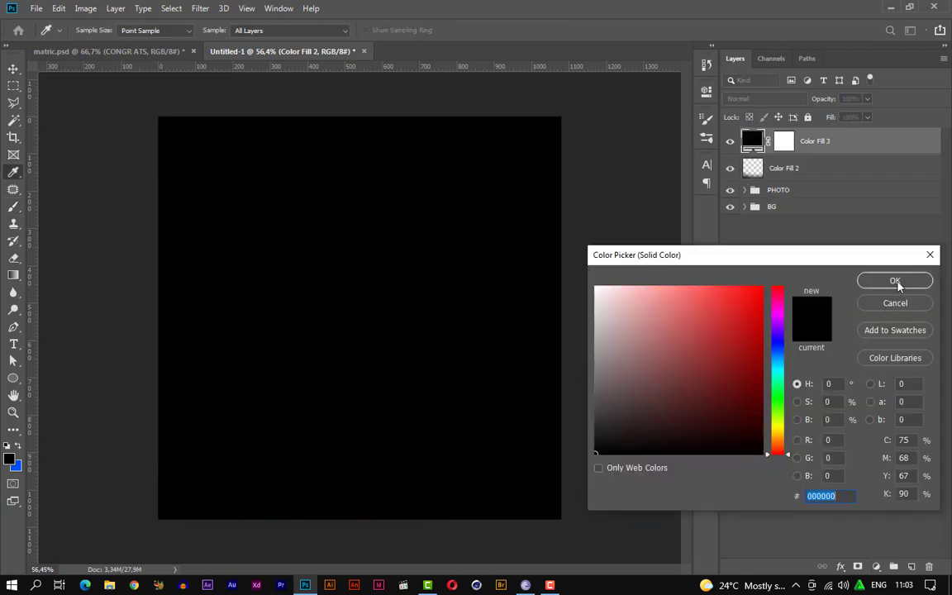
left_click(895, 282)
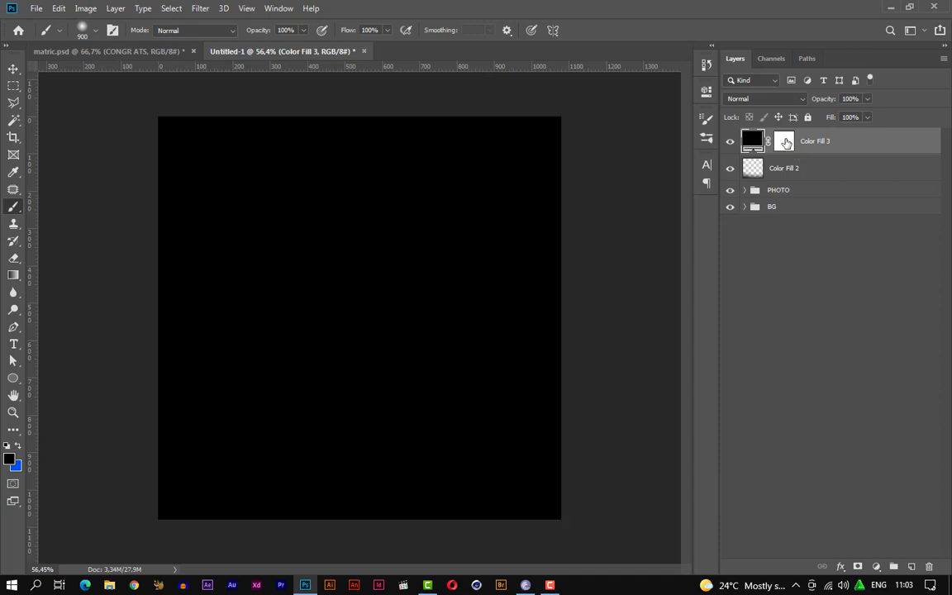
left_click(786, 142)
scroll(512, 136, "down", 2, "alt")
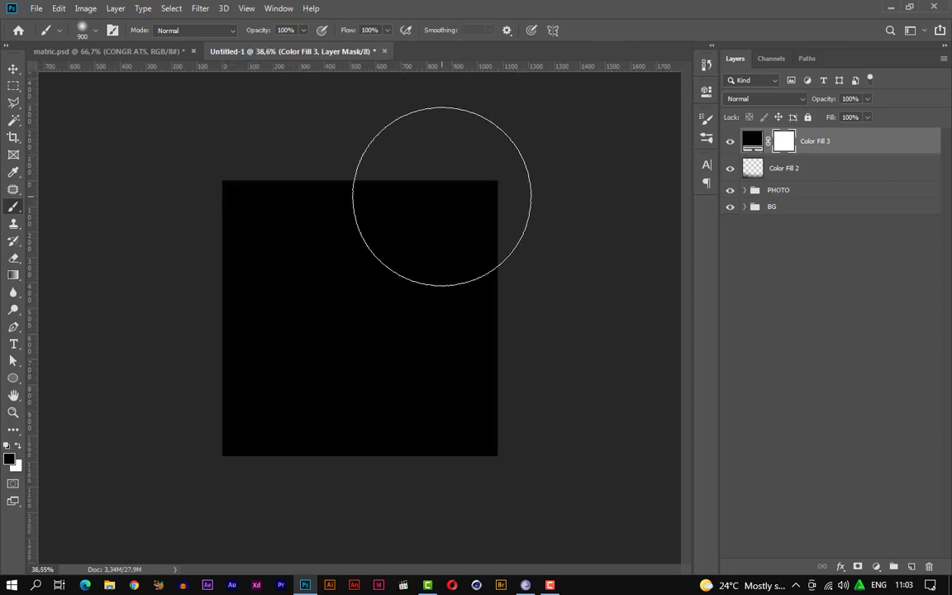
mouse_move(430, 204)
left_mouse_down()
mouse_move(436, 497)
mouse_move(426, 221)
mouse_move(405, 360)
mouse_move(472, 463)
mouse_move(481, 435)
mouse_move(365, 208)
mouse_move(413, 274)
mouse_move(410, 355)
mouse_move(390, 436)
mouse_move(480, 451)
mouse_move(456, 257)
mouse_move(453, 323)
left_mouse_up()
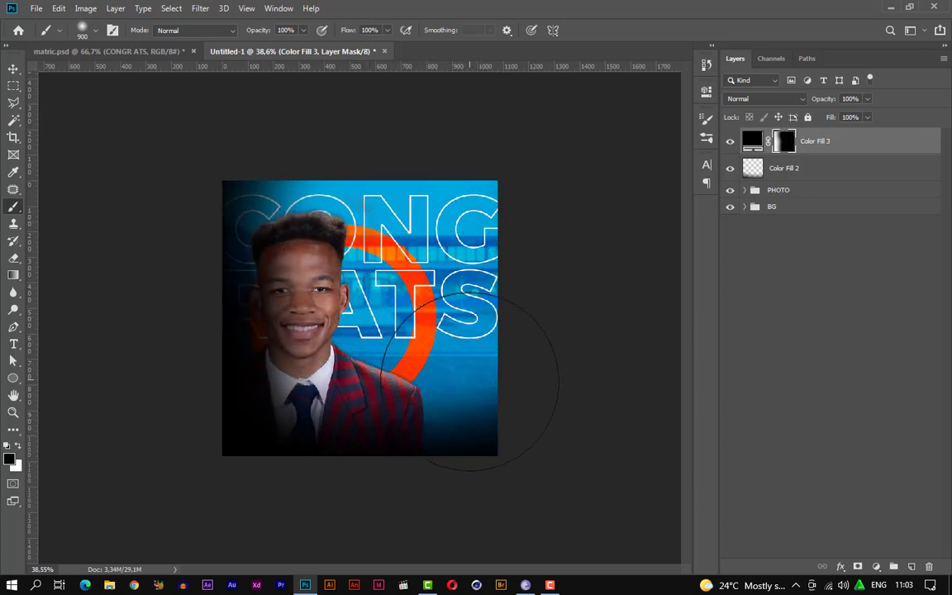
right_click(747, 132)
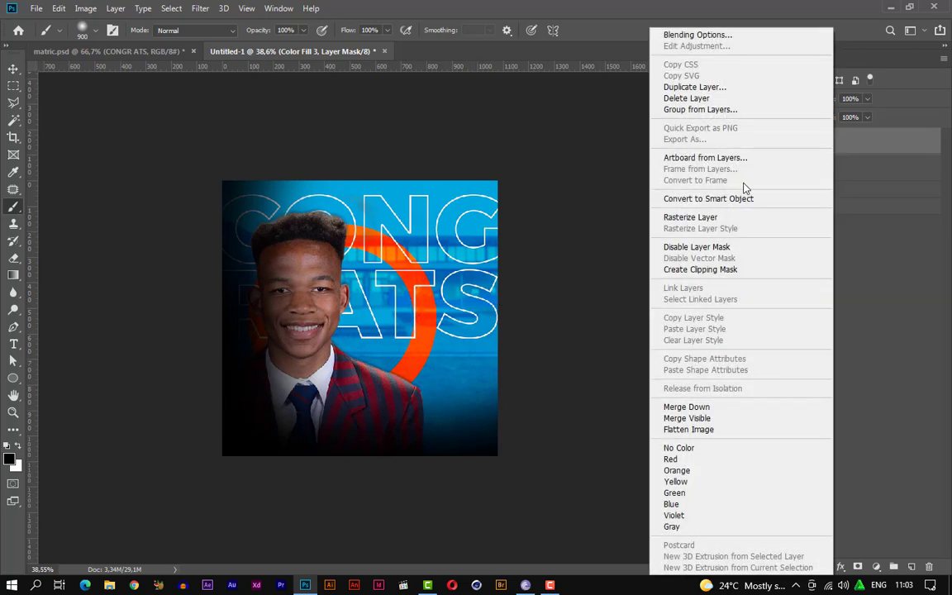
left_click(738, 216)
left_click(783, 143)
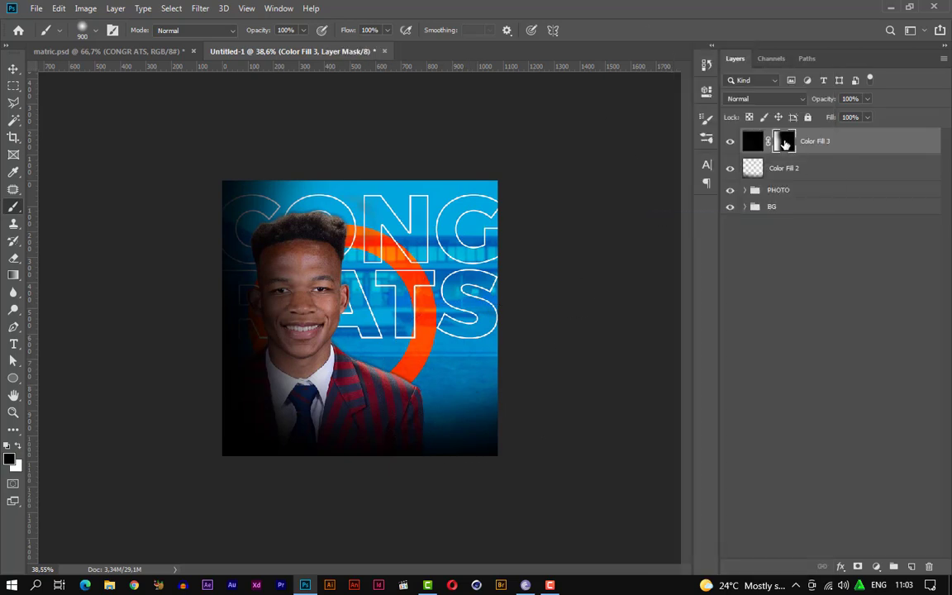
right_click(786, 144)
left_click(826, 178)
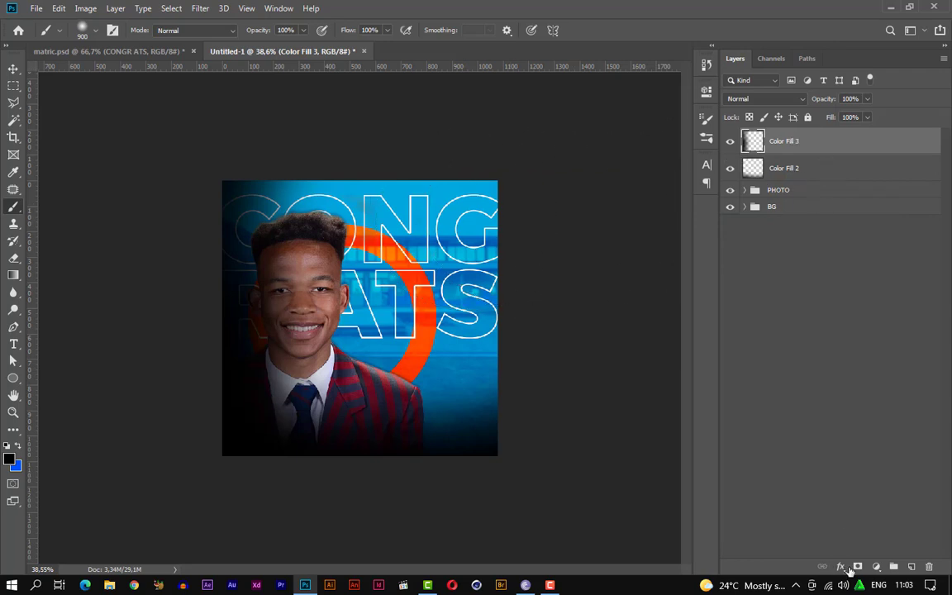
Set Color Fill 2 and Color Fill 3 to Multiply and brush extra shading over the portrait
left_click(788, 170)
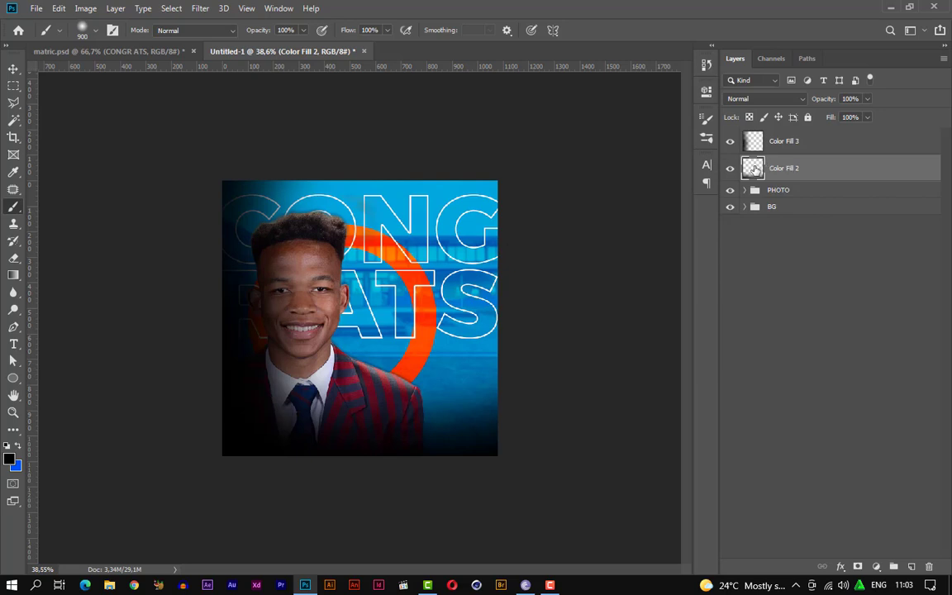
left_click(779, 101)
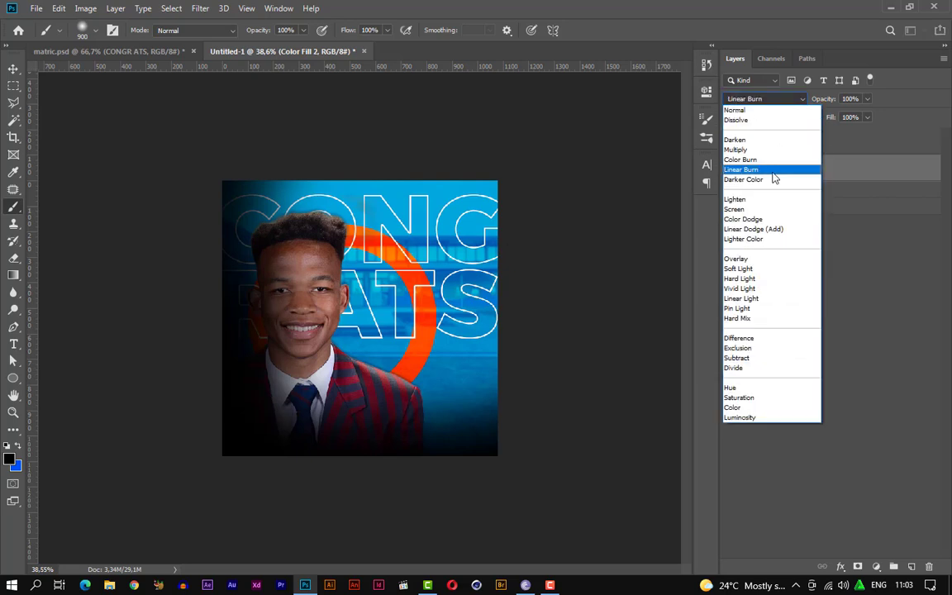
left_click(766, 155)
left_click(777, 138)
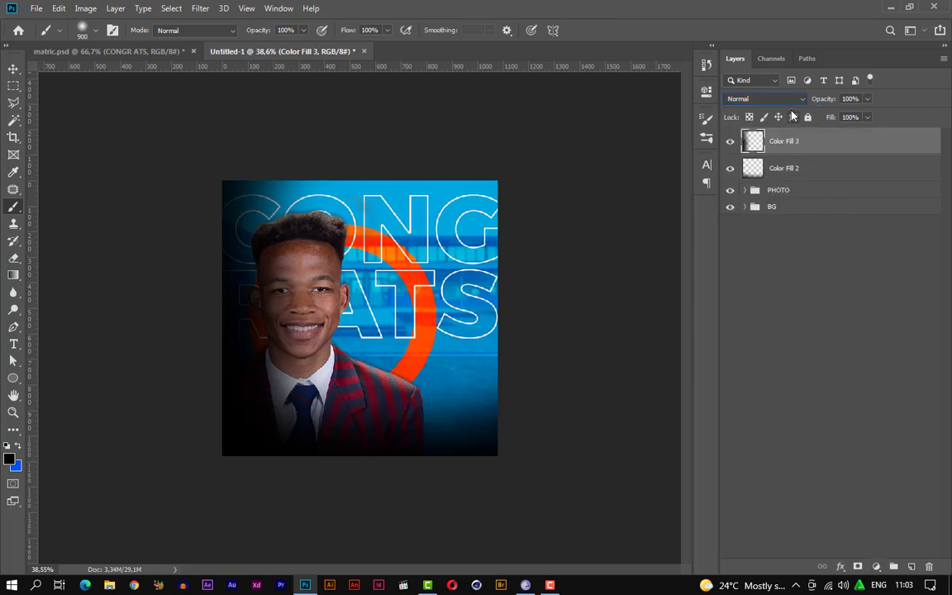
left_click(777, 99)
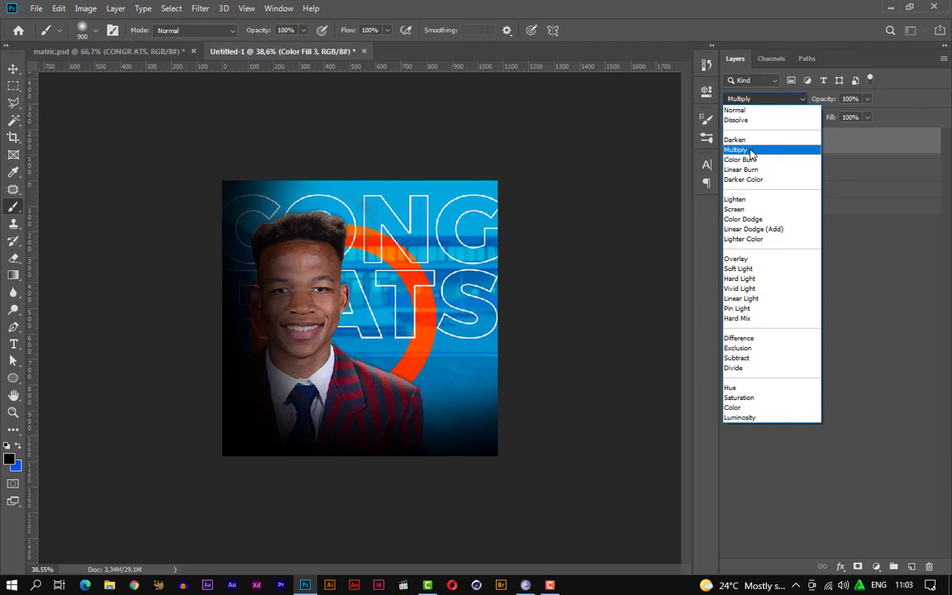
left_click(751, 154)
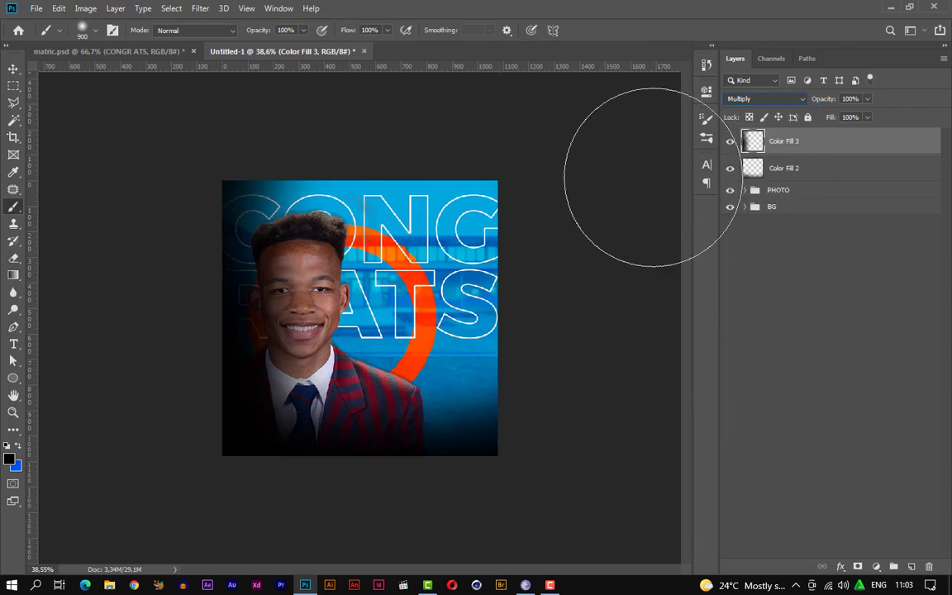
mouse_move(235, 375)
left_mouse_down()
mouse_move(219, 339)
mouse_move(347, 281)
mouse_move(373, 371)
left_mouse_up()
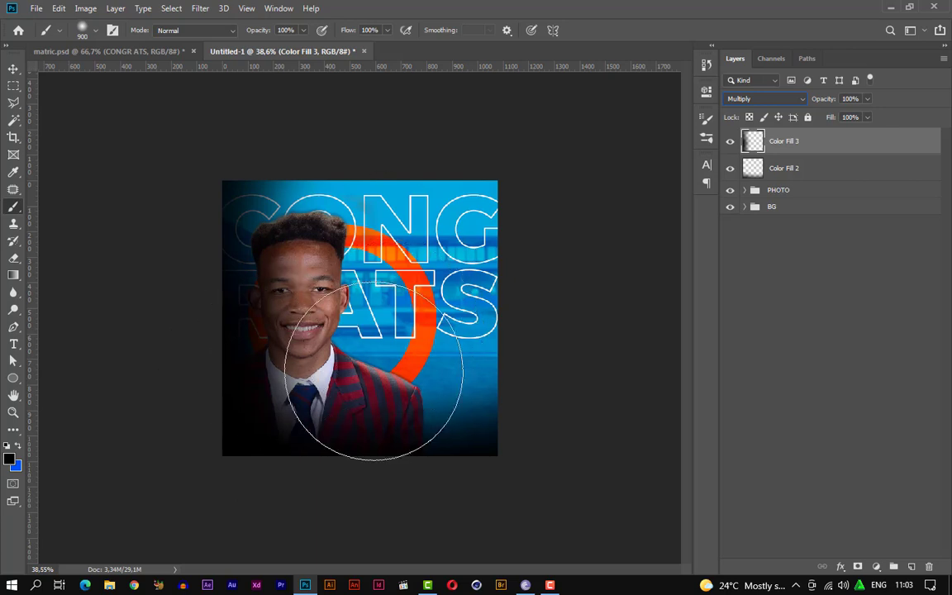
key("ctrl+plus")
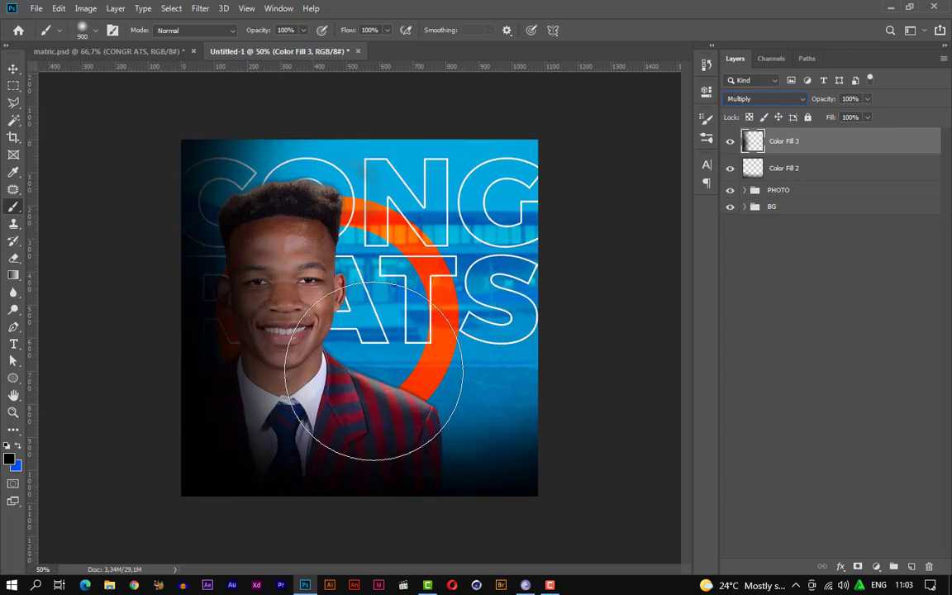
key("ctrl+plus")
key("ctrl+minus")
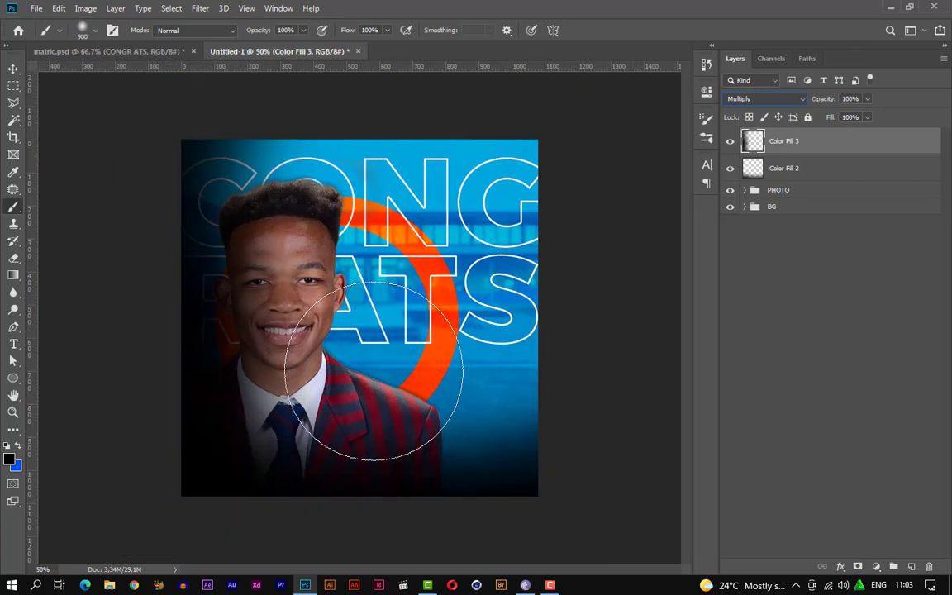
Add a #004d71 Solid Color fill and paint its mask to reveal the portrait
left_click(876, 566)
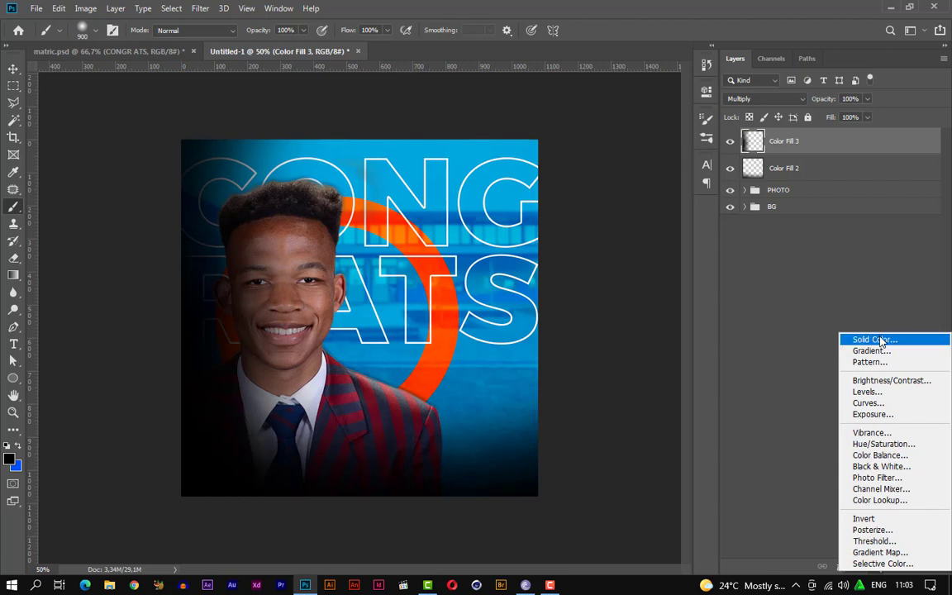
left_click(793, 307)
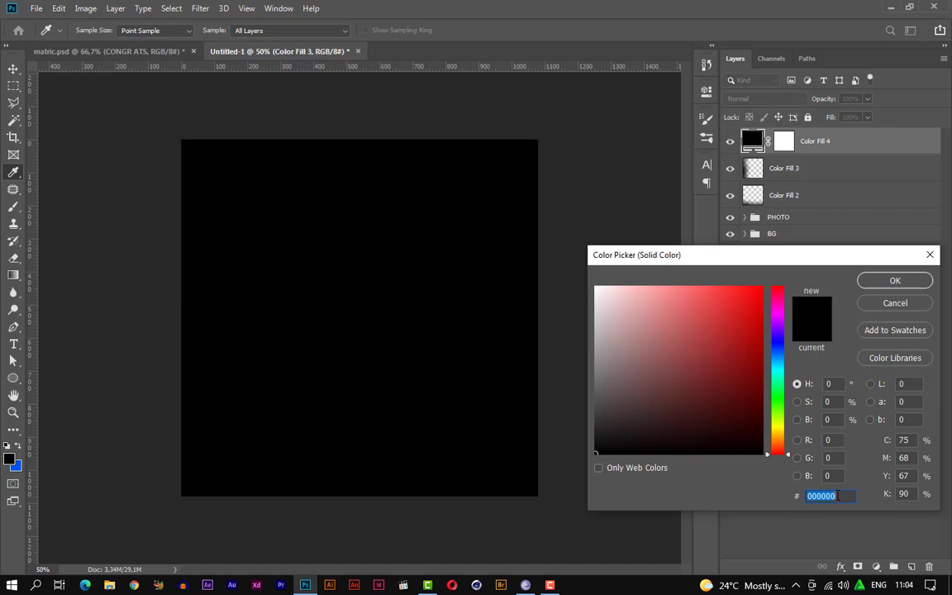
type("00")
key("BackSpace")
type("4")
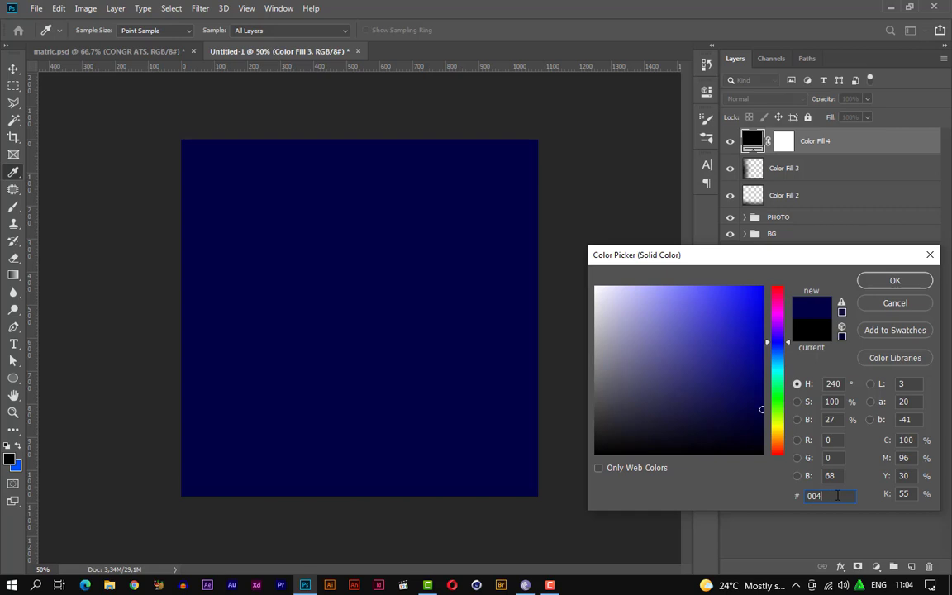
type("d7")
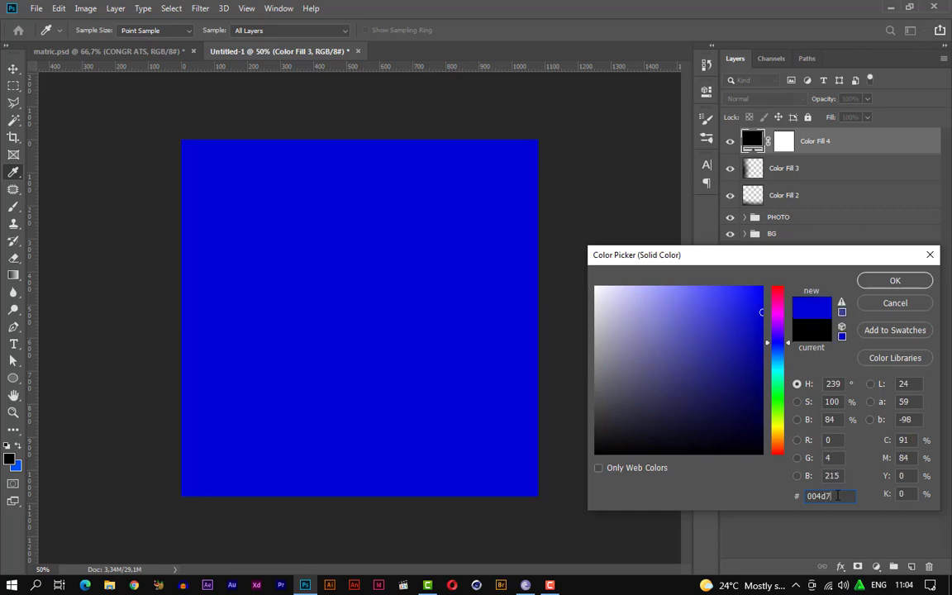
type("1")
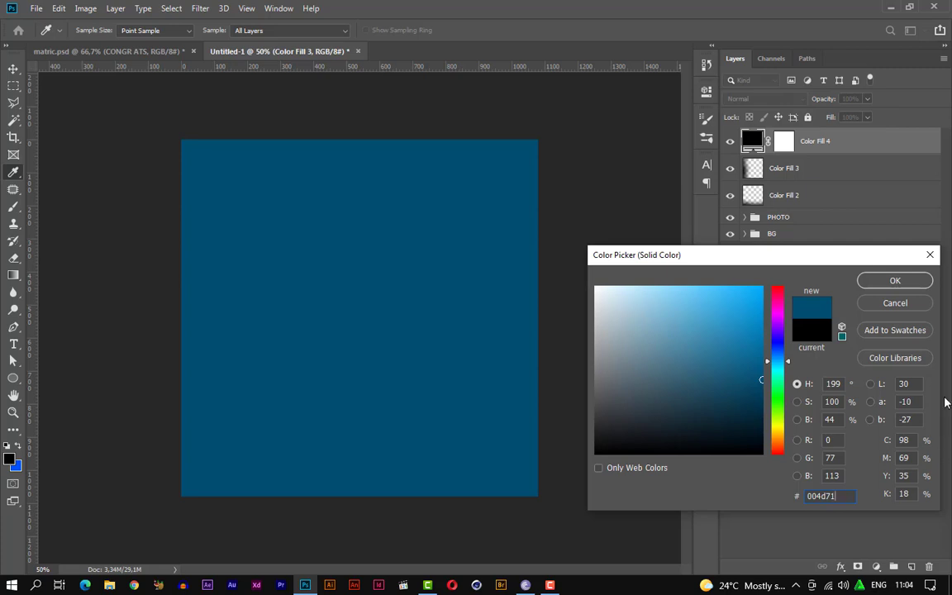
left_click(894, 280)
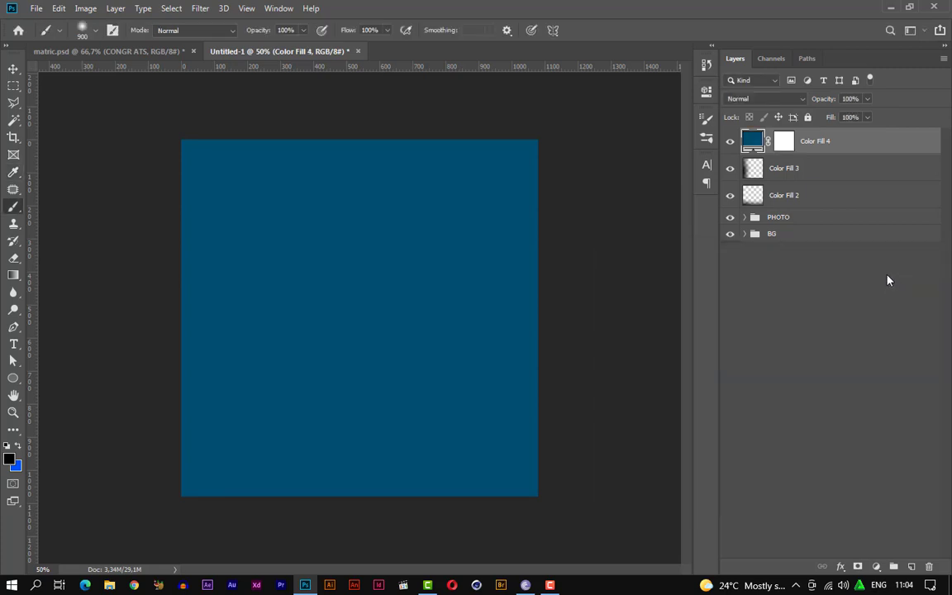
left_click(783, 144)
mouse_move(518, 170)
left_mouse_down()
mouse_move(431, 472)
mouse_move(389, 191)
mouse_move(409, 212)
mouse_move(394, 432)
mouse_move(285, 499)
mouse_move(293, 452)
mouse_move(360, 343)
mouse_move(264, 248)
mouse_move(281, 127)
left_mouse_up()
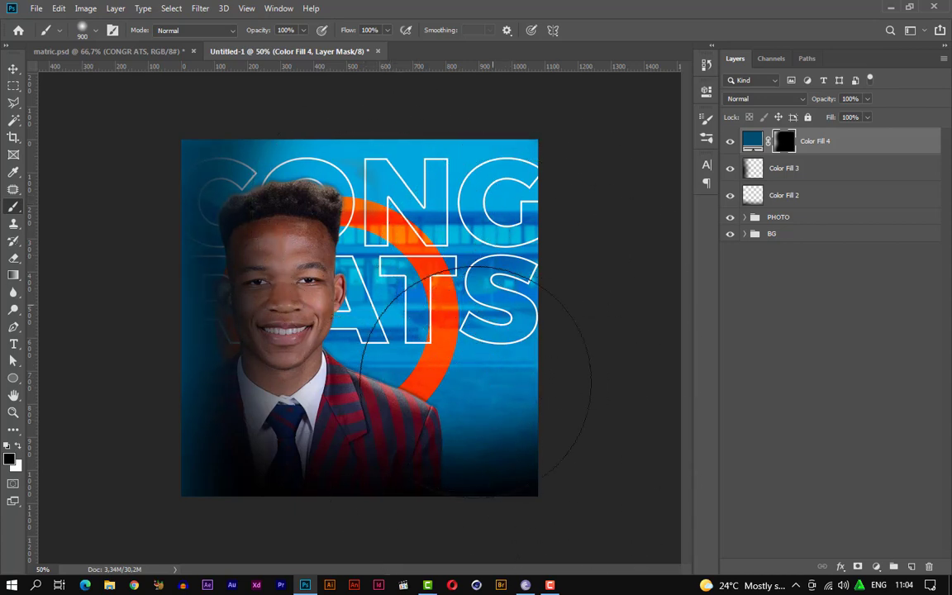
Rasterize Color Fill 4 and apply its layer mask
right_click(839, 146)
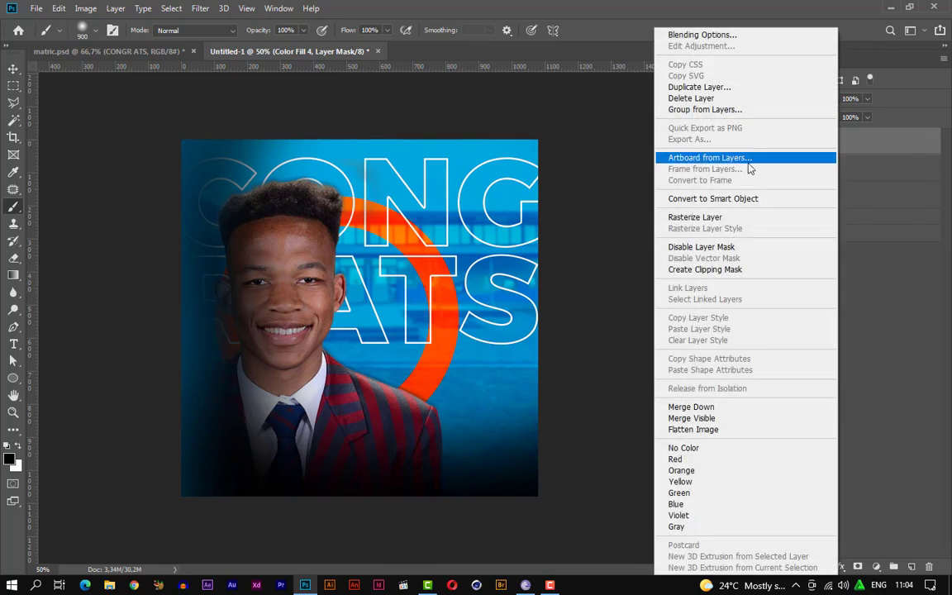
left_click(727, 217)
right_click(787, 147)
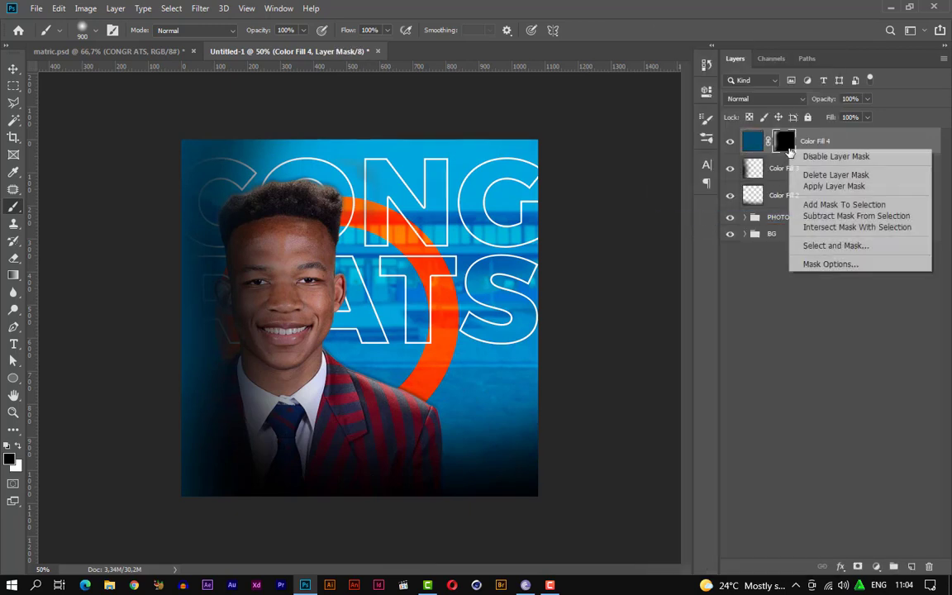
left_click(830, 186)
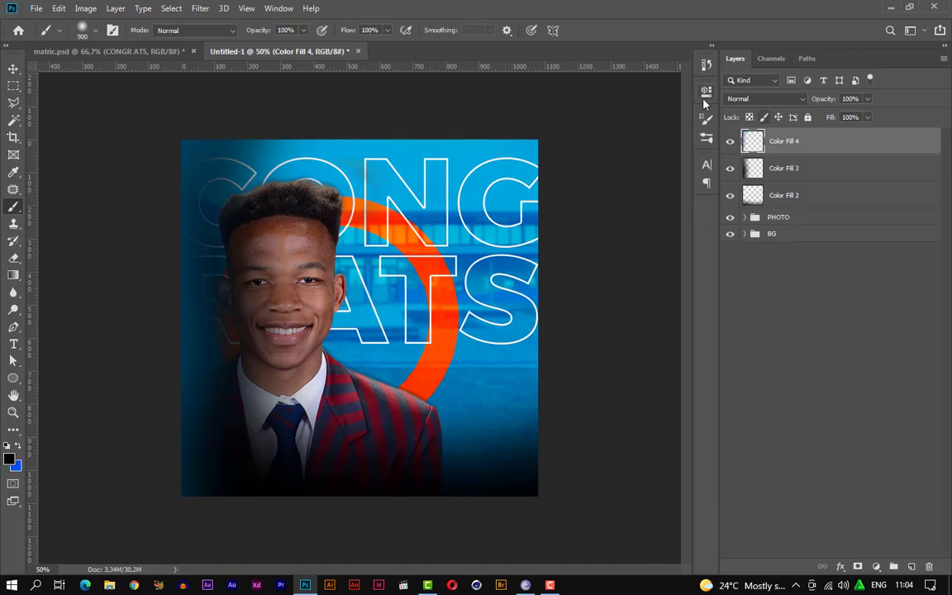
Set Color Fill 4's blend mode to Screen
left_click(745, 100)
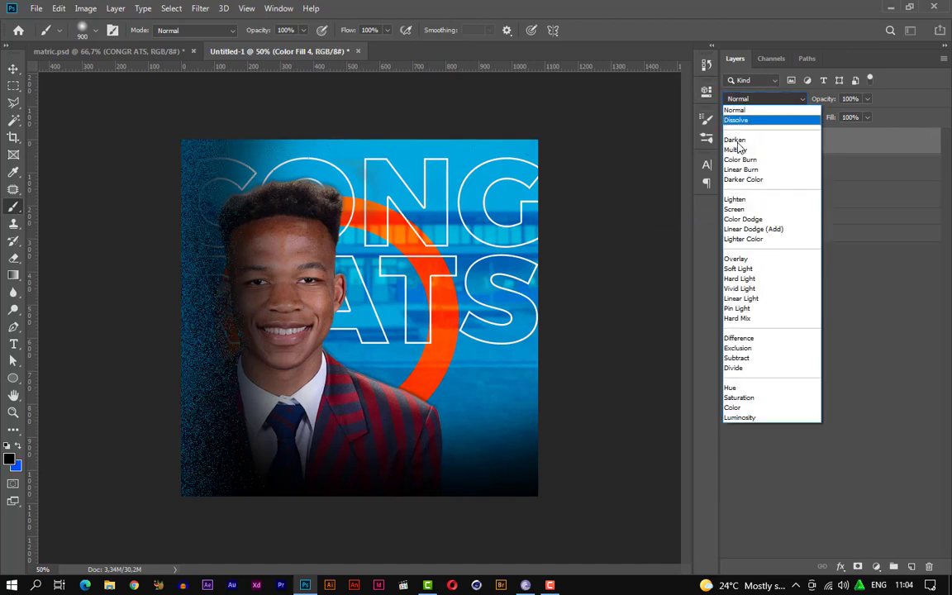
left_click(734, 210)
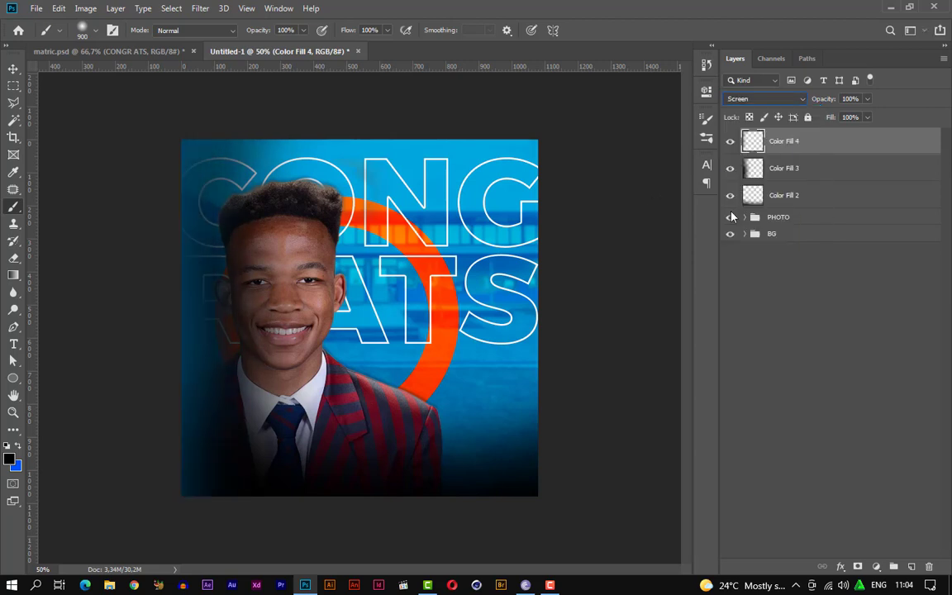
key("ctrl+plus")
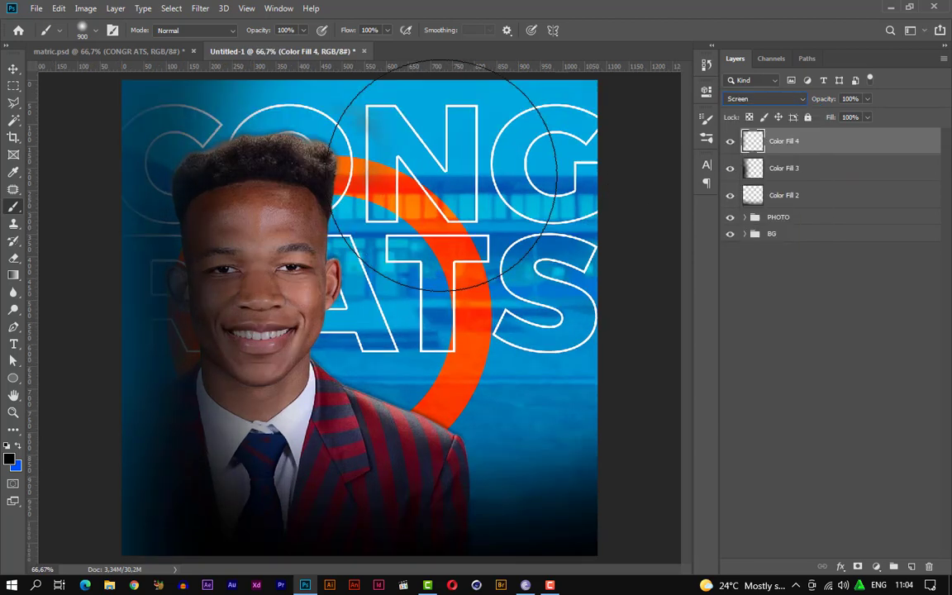
key("bracketright")
key("bracketright")
key("bracketright")
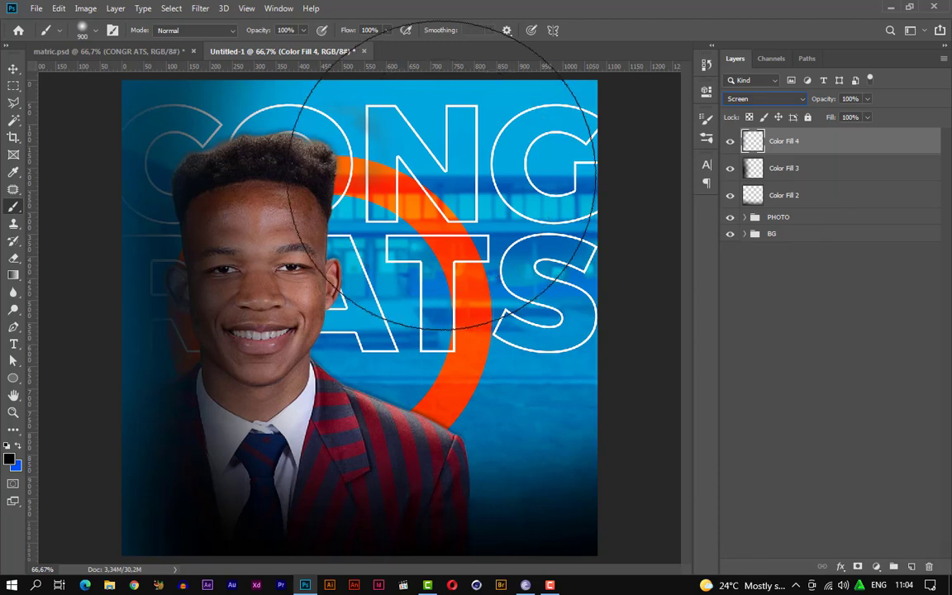
left_click(14, 69)
scroll(435, 227, "down", 2)
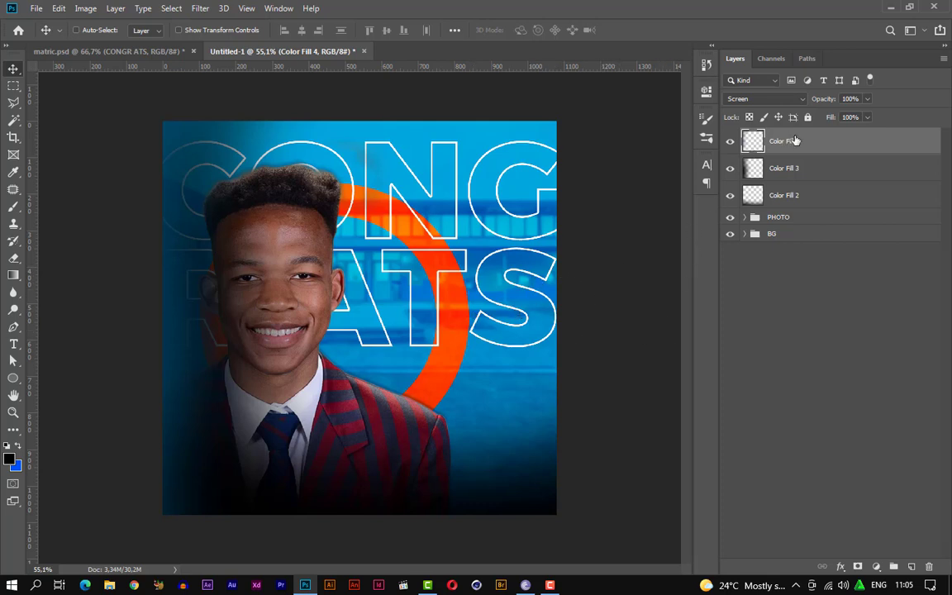
Group Color Fill 2, 3 and 4 and name the group ADJUSTMENTS
left_click(804, 197, "shift")
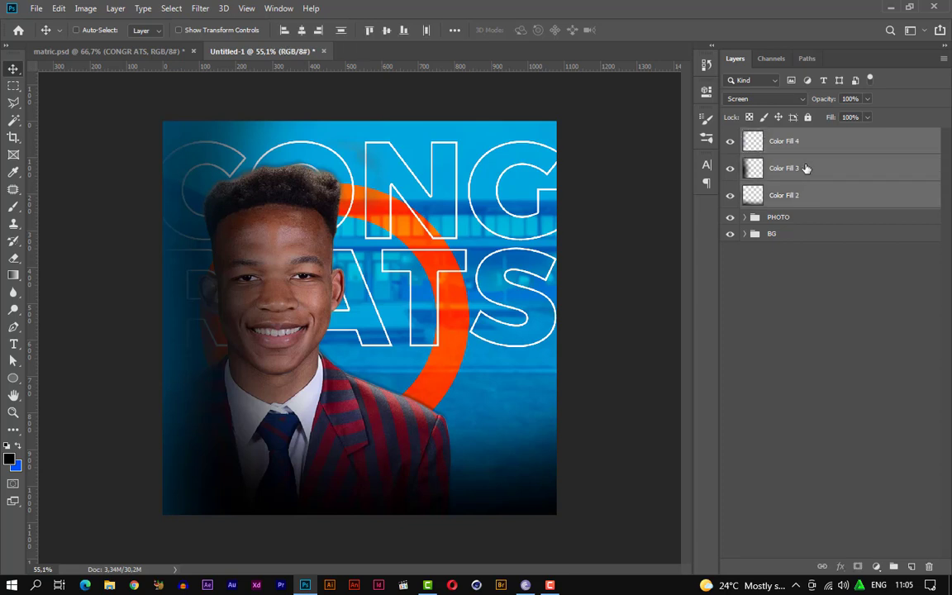
key("ctrl+g")
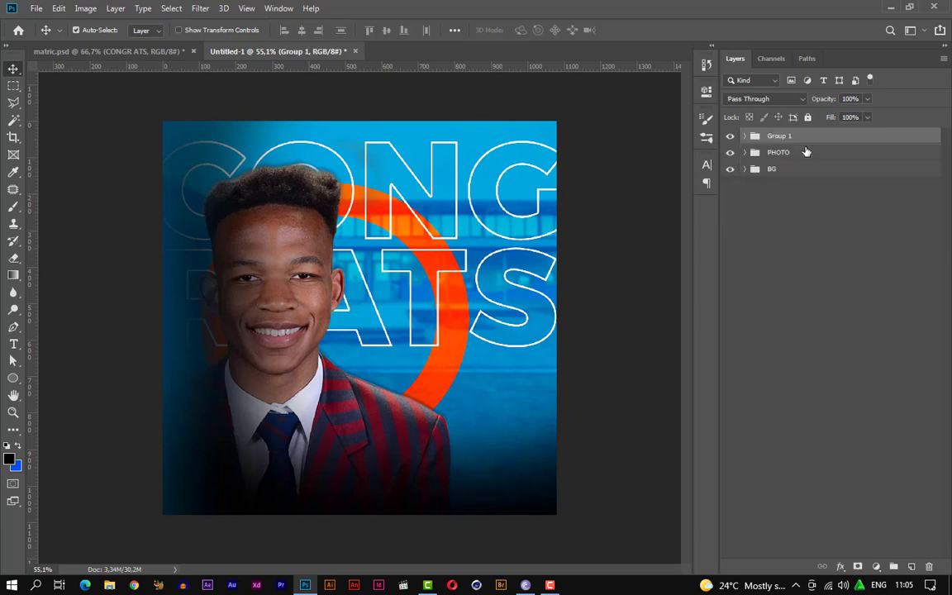
double_click(777, 135)
type("ADJUSTMENTS")
key("Return")
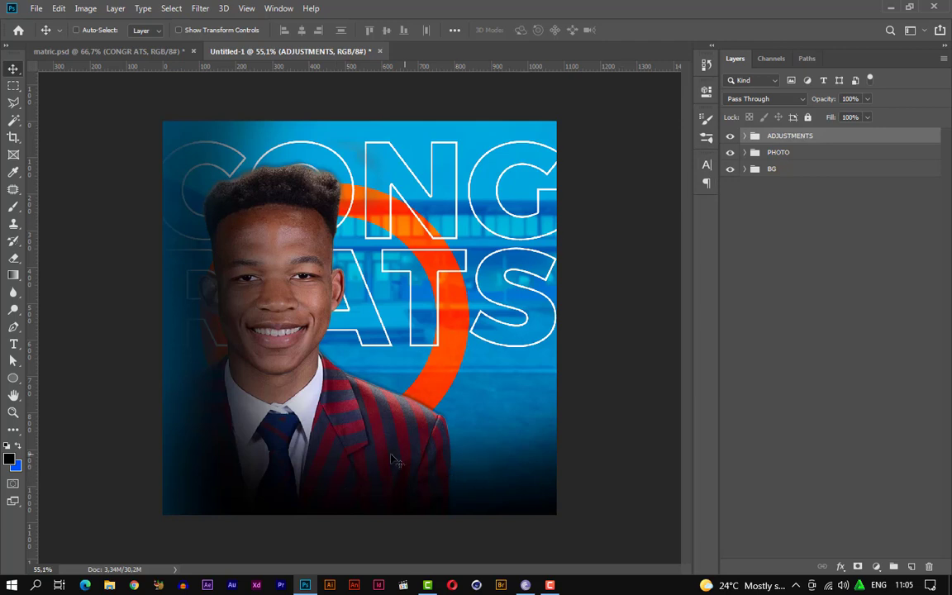
Draw a wide rectangle across the bottom, filled with red-orange sampled from the ring
left_click(13, 378)
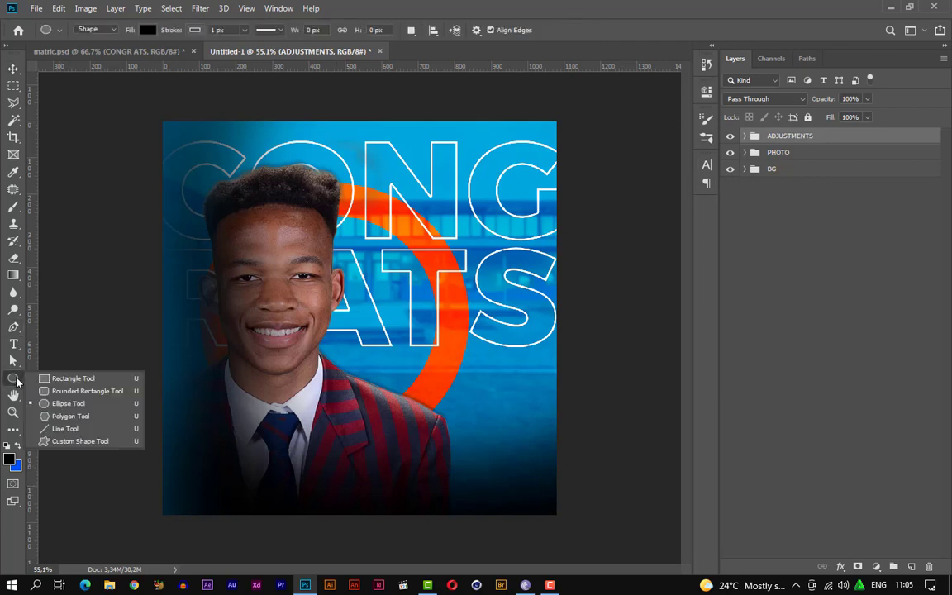
left_click(66, 379)
left_click_drag(256, 425, 625, 486)
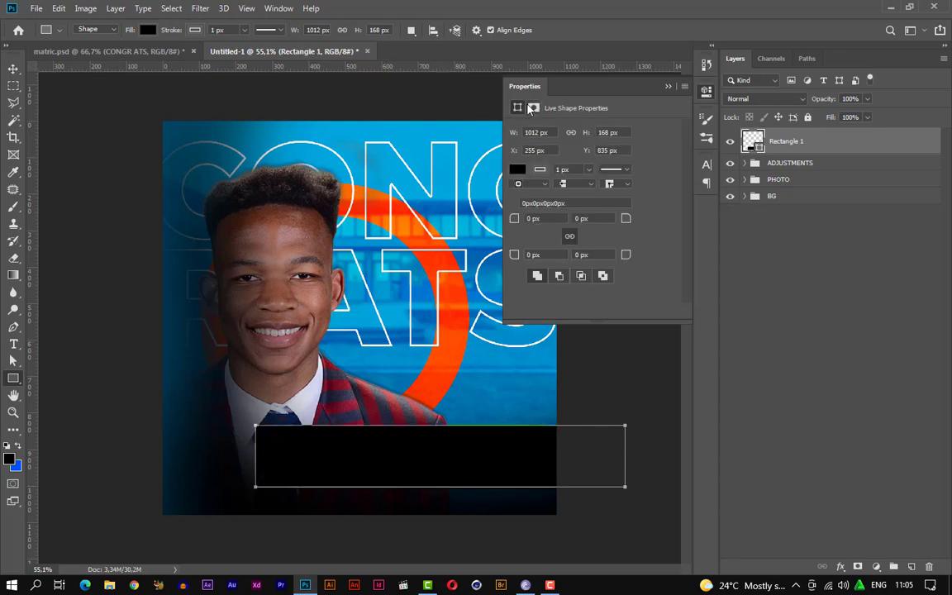
left_click(518, 170)
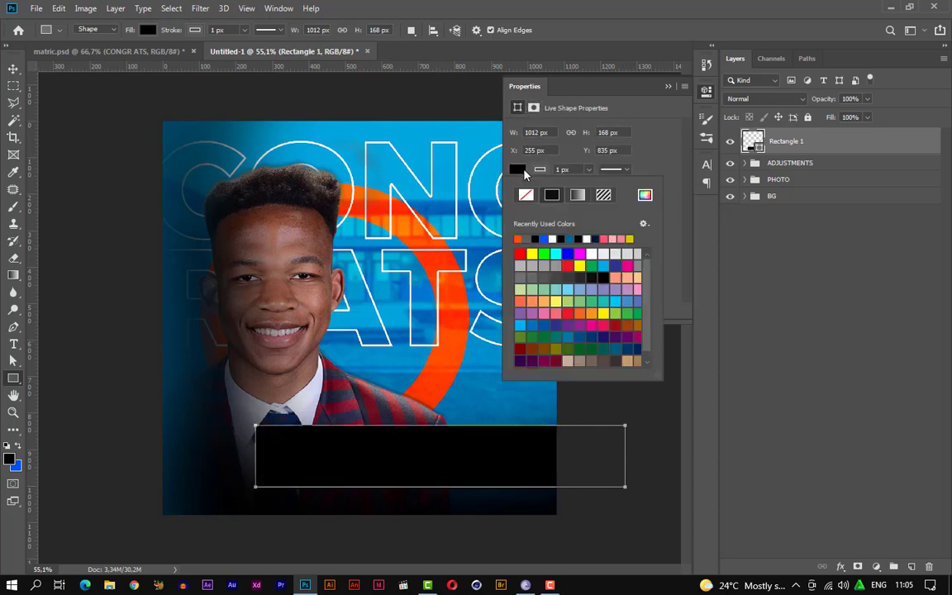
left_click(519, 238)
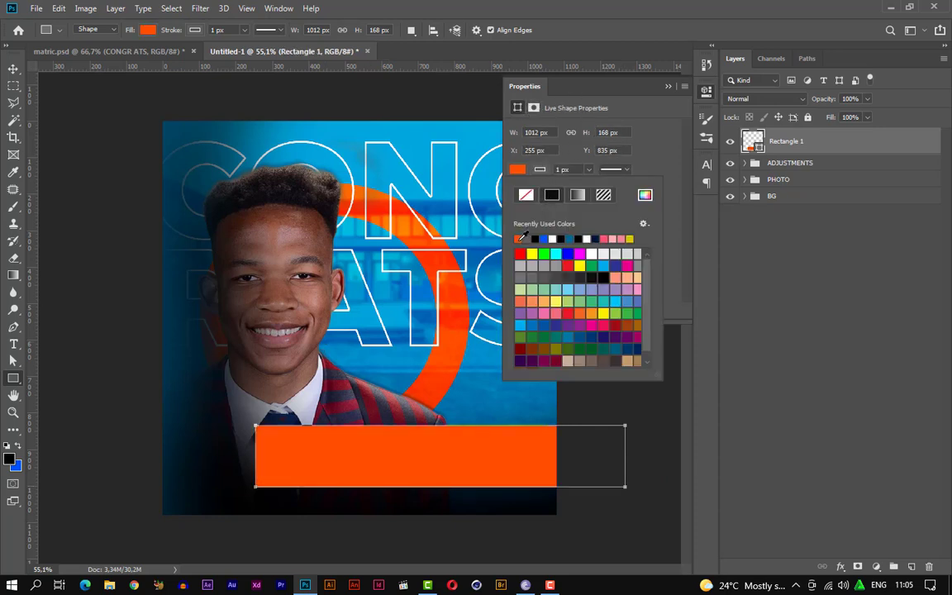
left_click(646, 194)
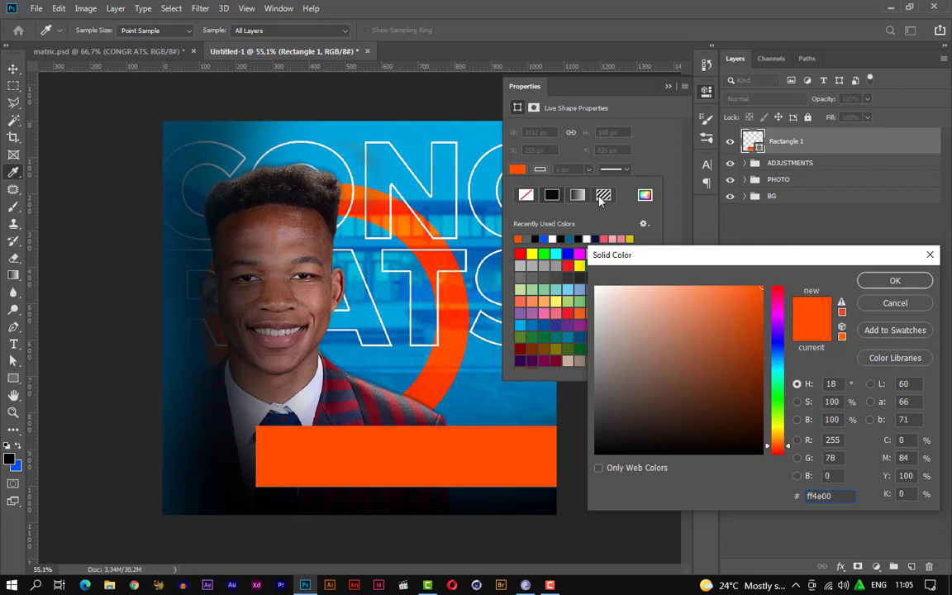
left_click(645, 201)
key("Escape")
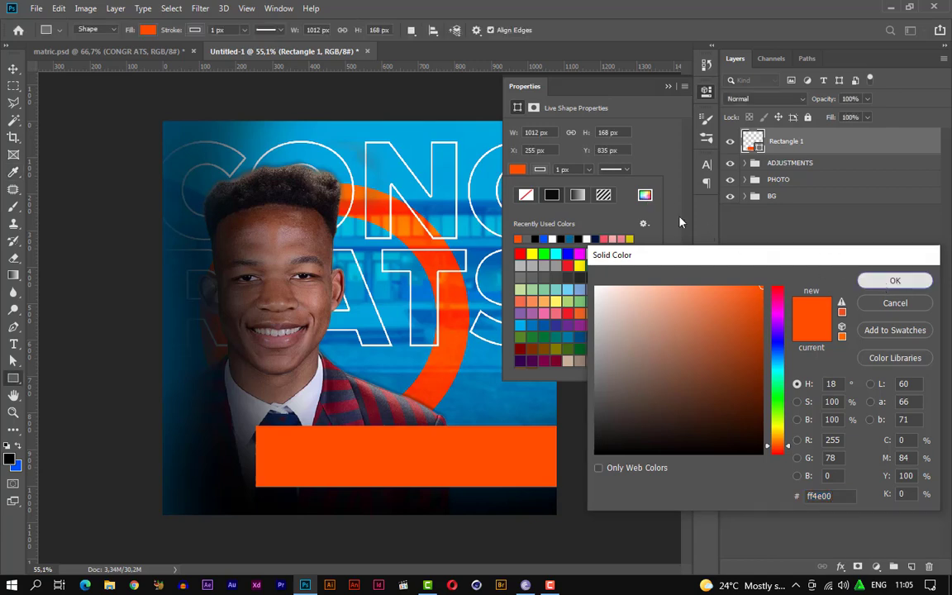
left_click(645, 197)
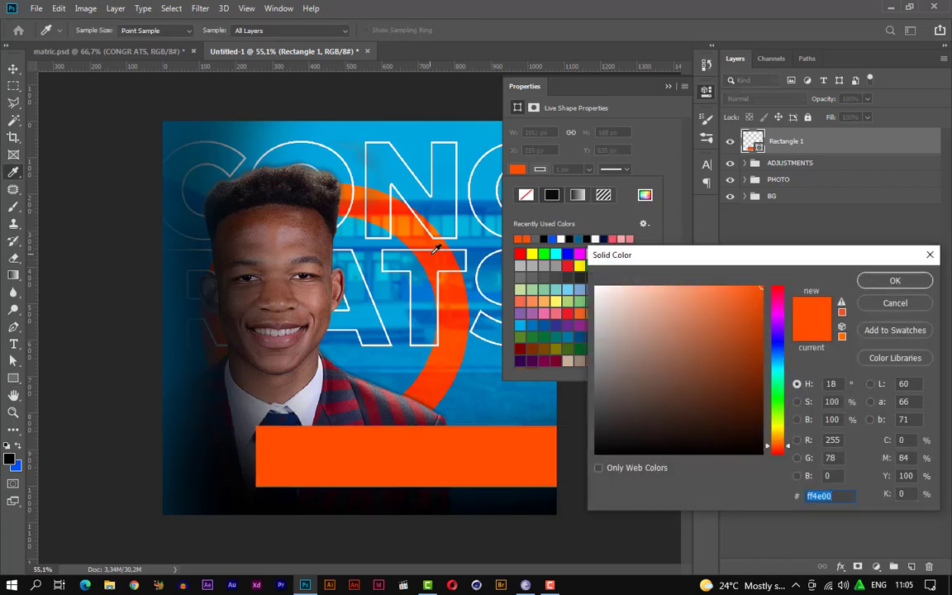
left_click(388, 234)
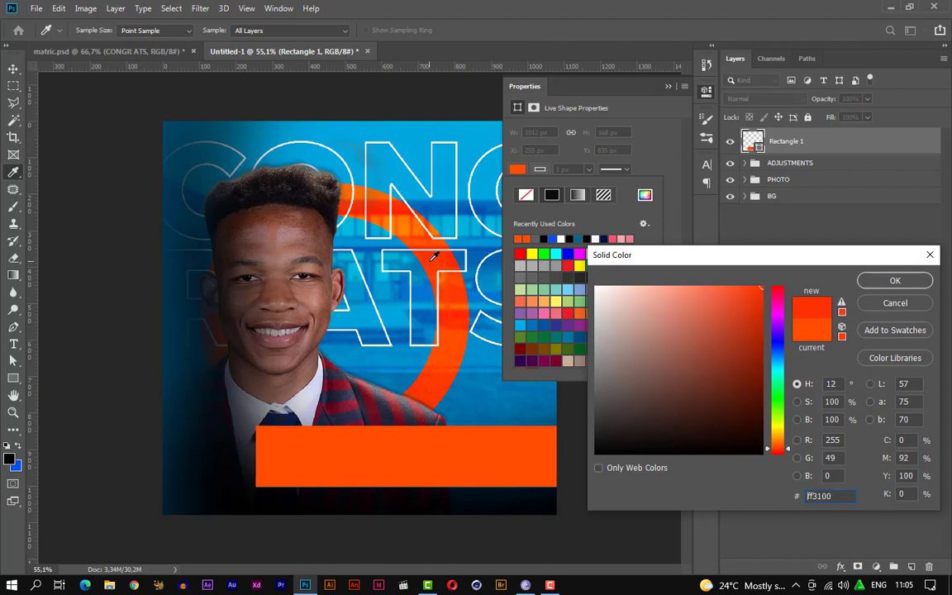
left_click(895, 281)
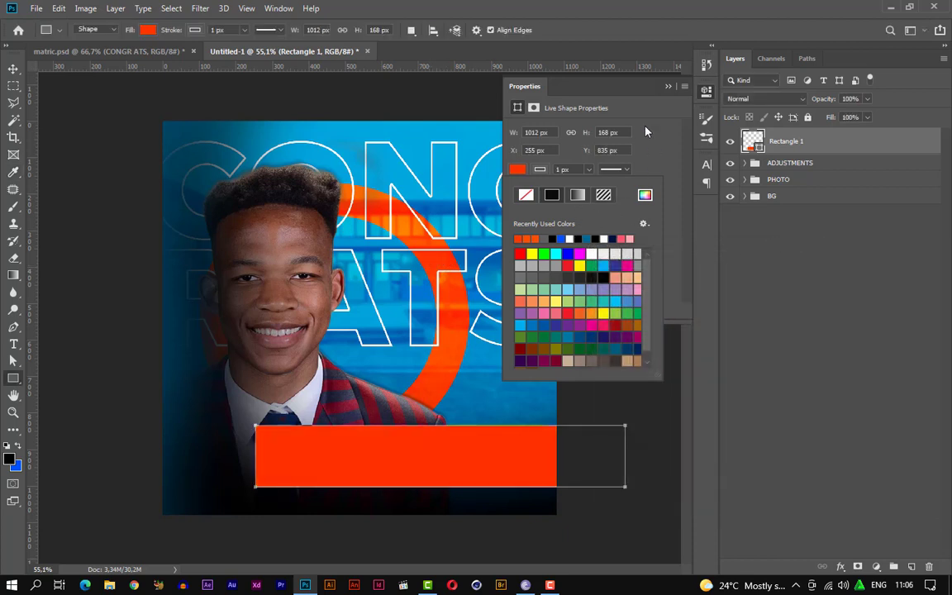
Set Rectangle 1's blend mode to Hue
left_click(666, 90)
left_click(669, 86)
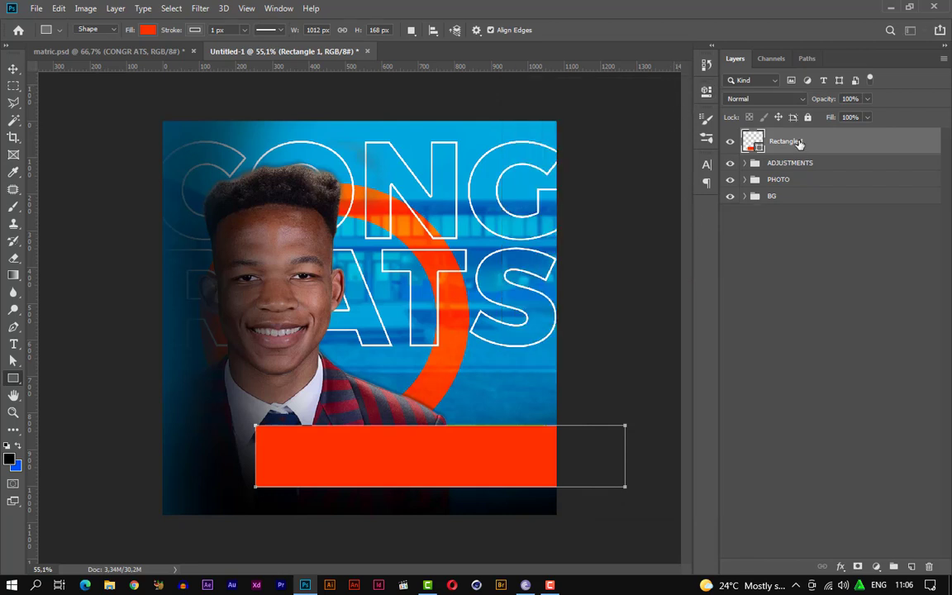
left_click(760, 100)
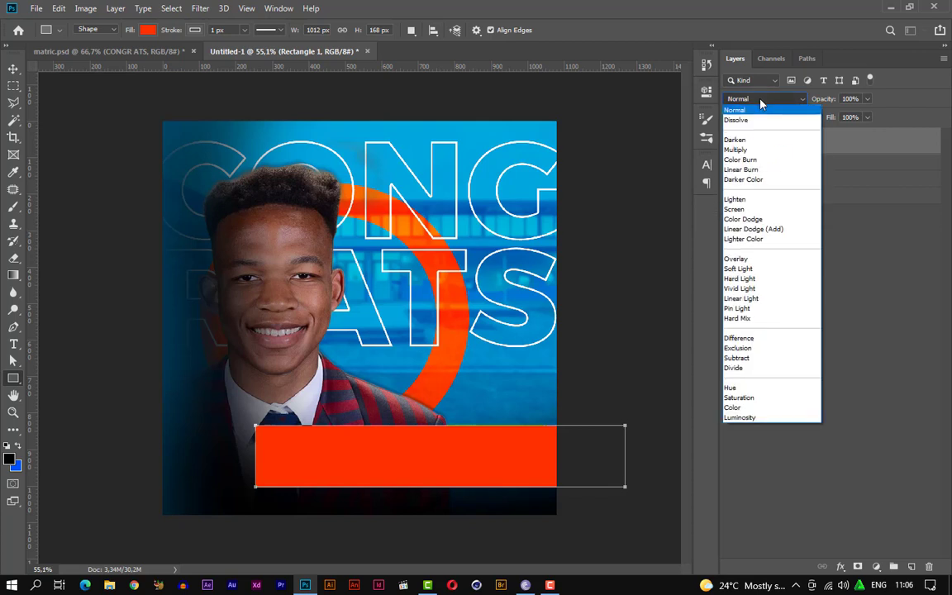
left_click(728, 389)
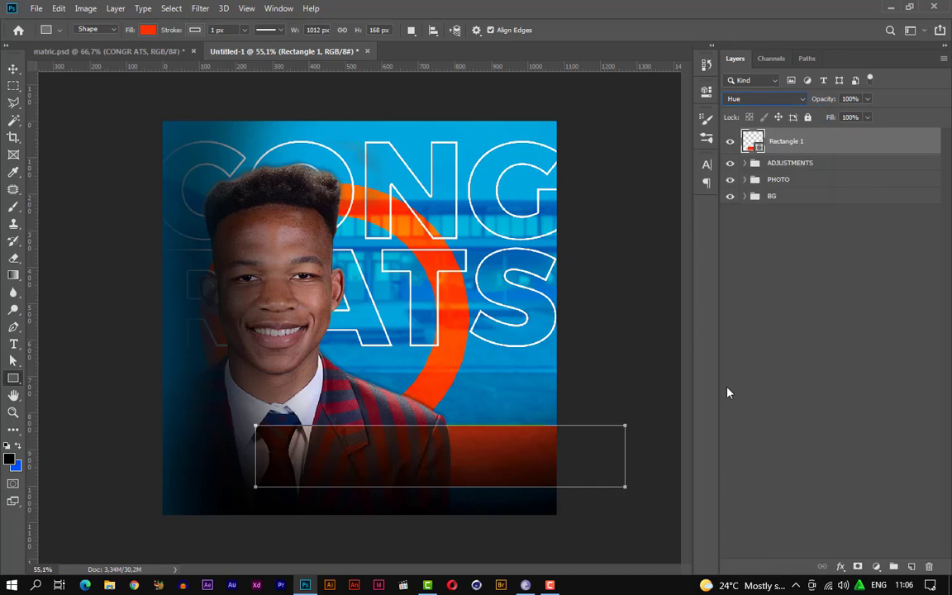
left_click(13, 68)
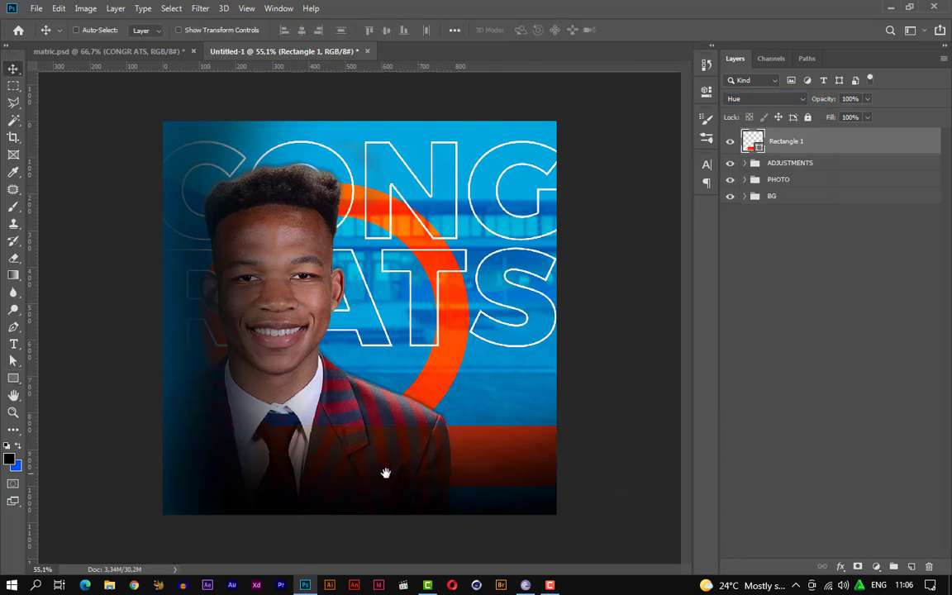
scroll(385, 473, "up", 3)
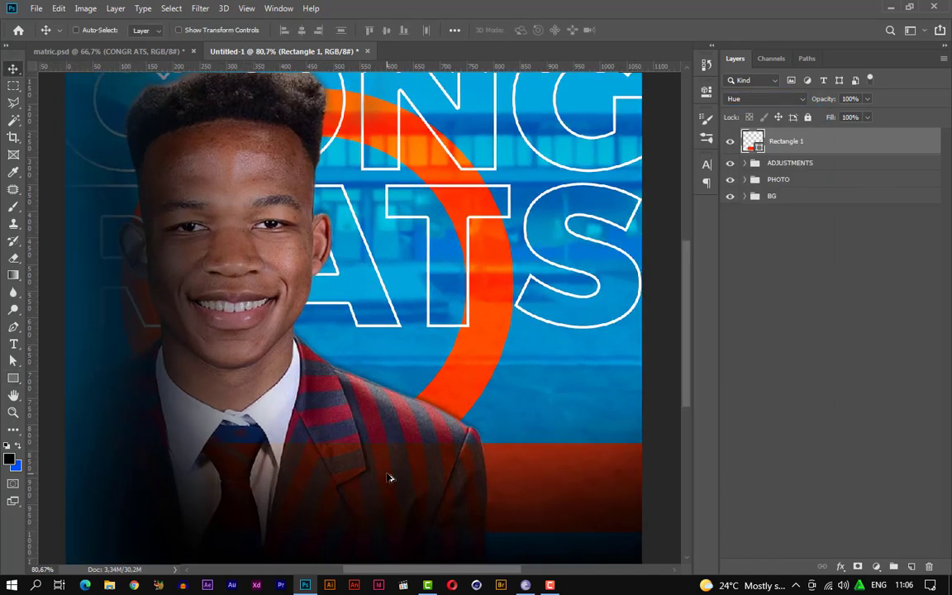
scroll(474, 276, "down", 2)
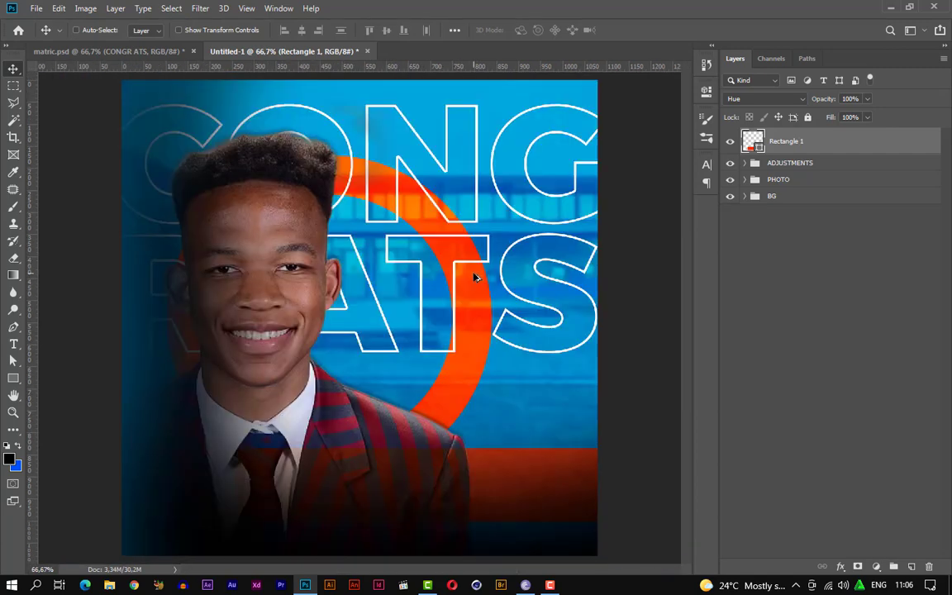
scroll(473, 276, "down", 2)
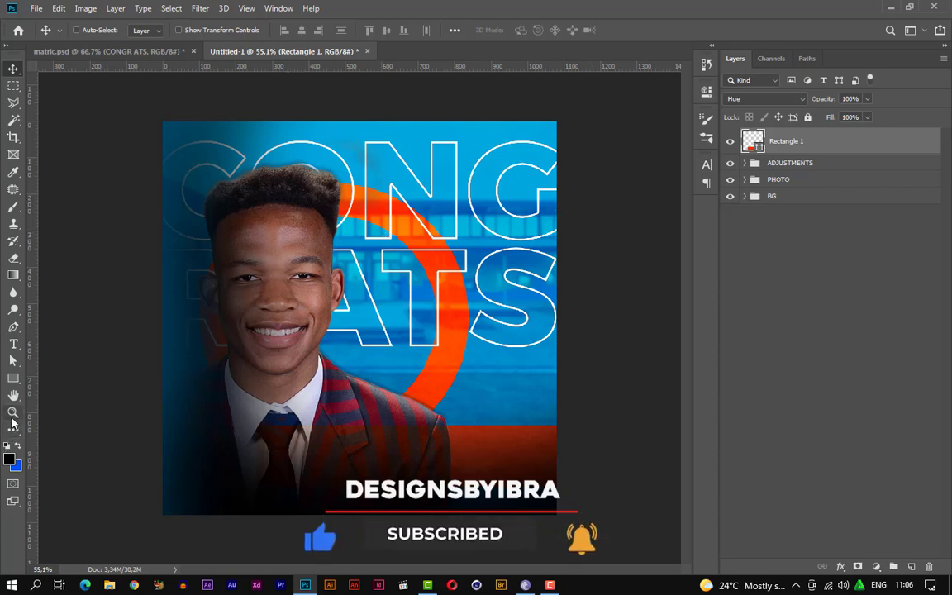
Draw a 285 × 251 px white square in the bottom-left corner
left_click(12, 379)
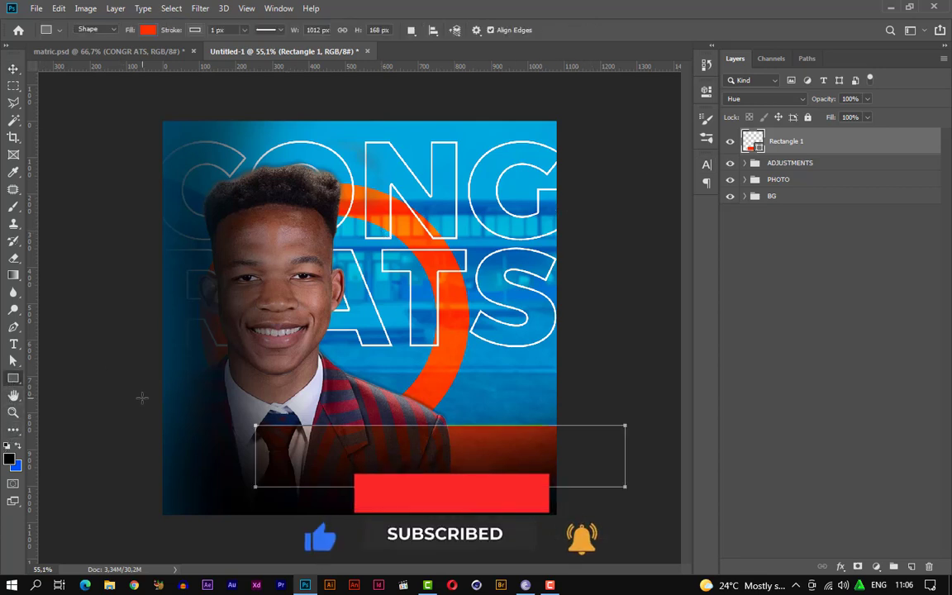
left_click_drag(155, 411, 259, 503)
left_click(516, 170)
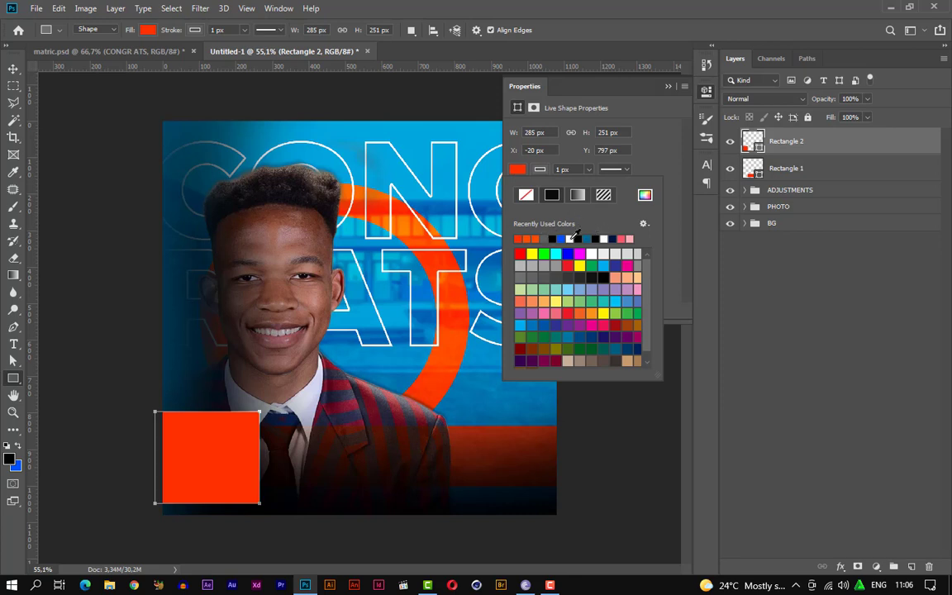
left_click(570, 238)
left_click(669, 86)
left_click(668, 86)
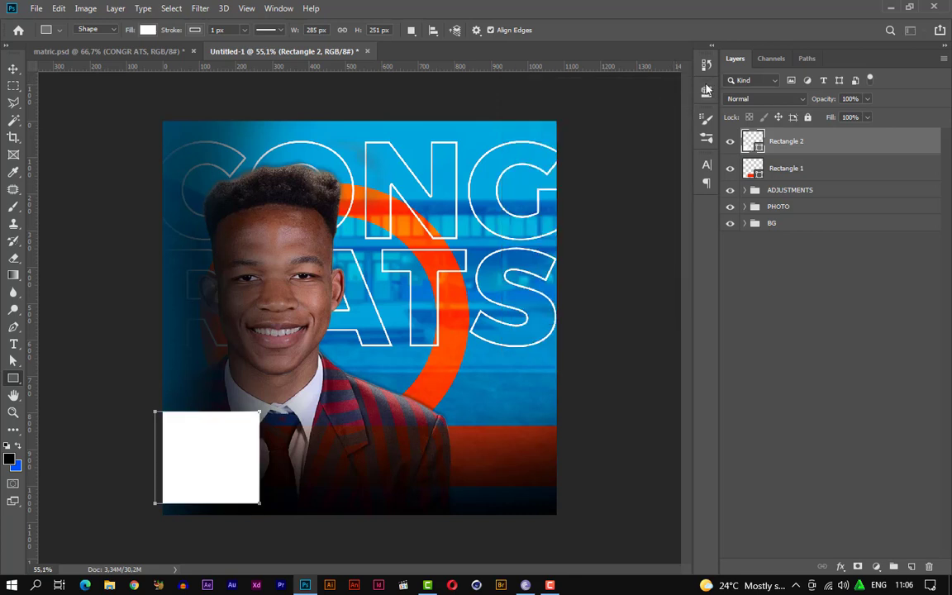
left_click(20, 73)
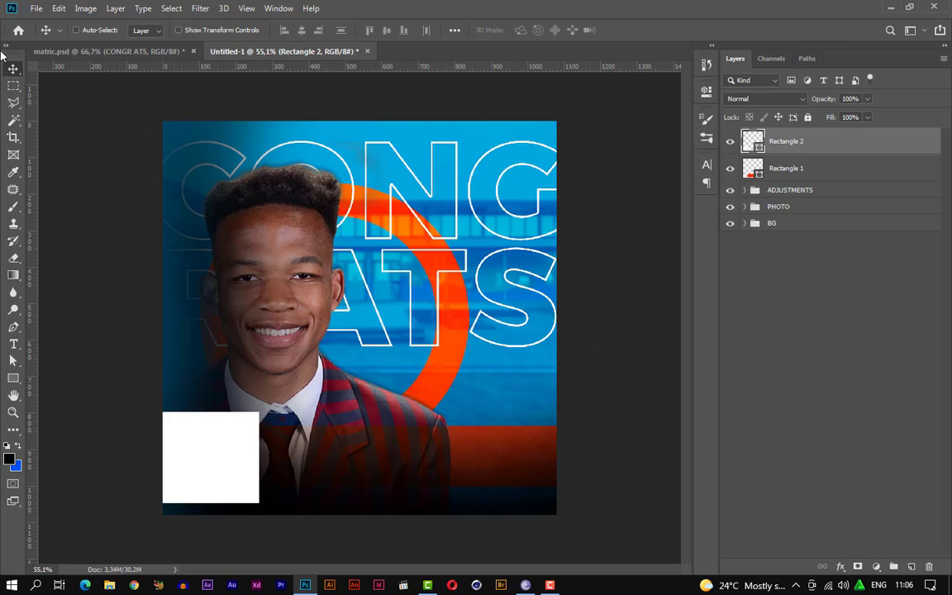
left_click(37, 8)
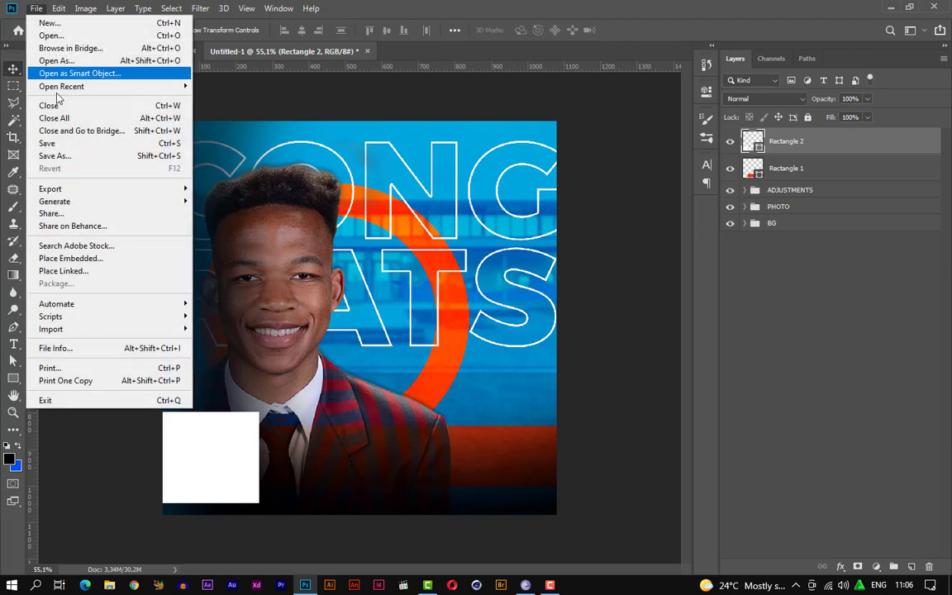
left_click(70, 258)
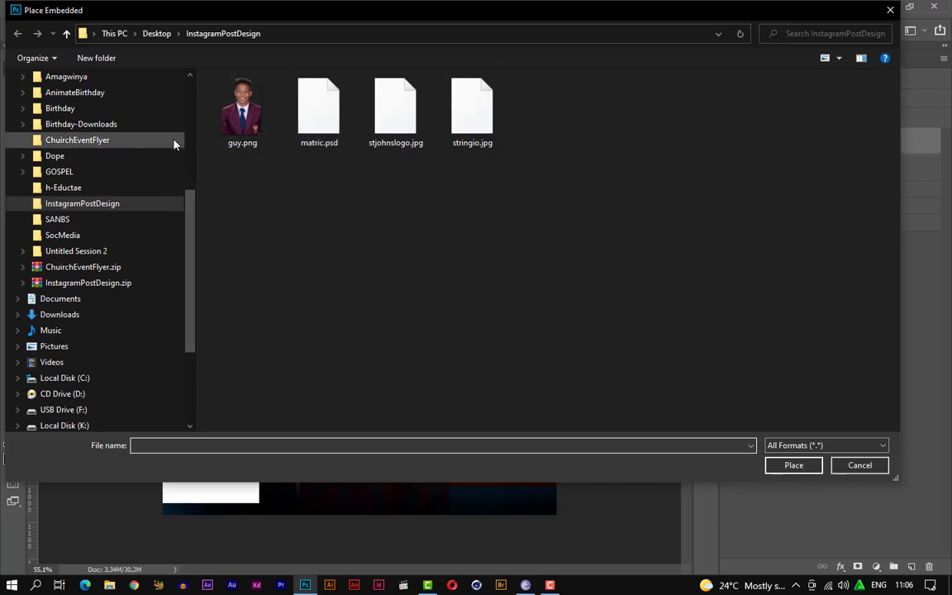
double_click(379, 117)
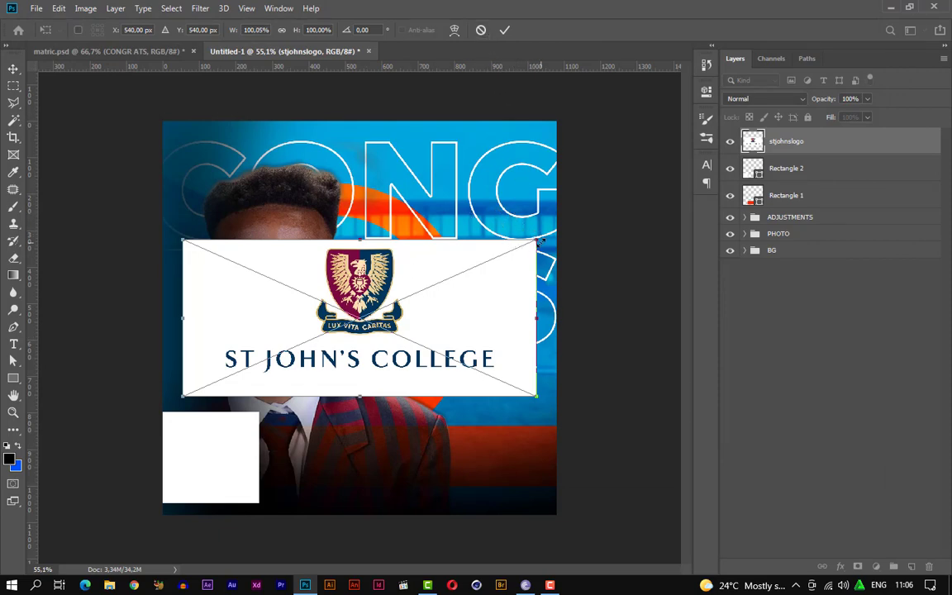
left_click_drag(538, 241, 323, 294)
left_click_drag(298, 390, 418, 199)
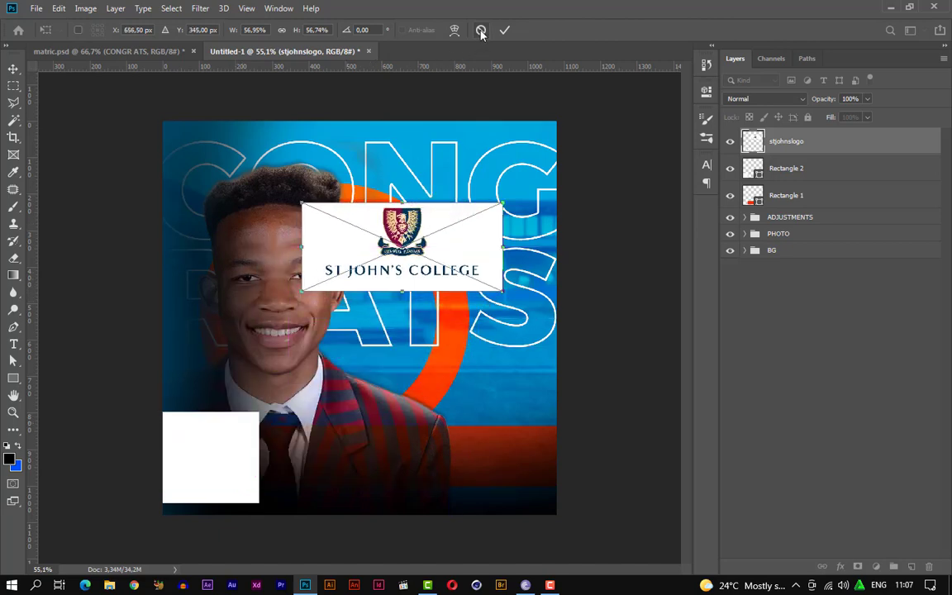
left_click(481, 31)
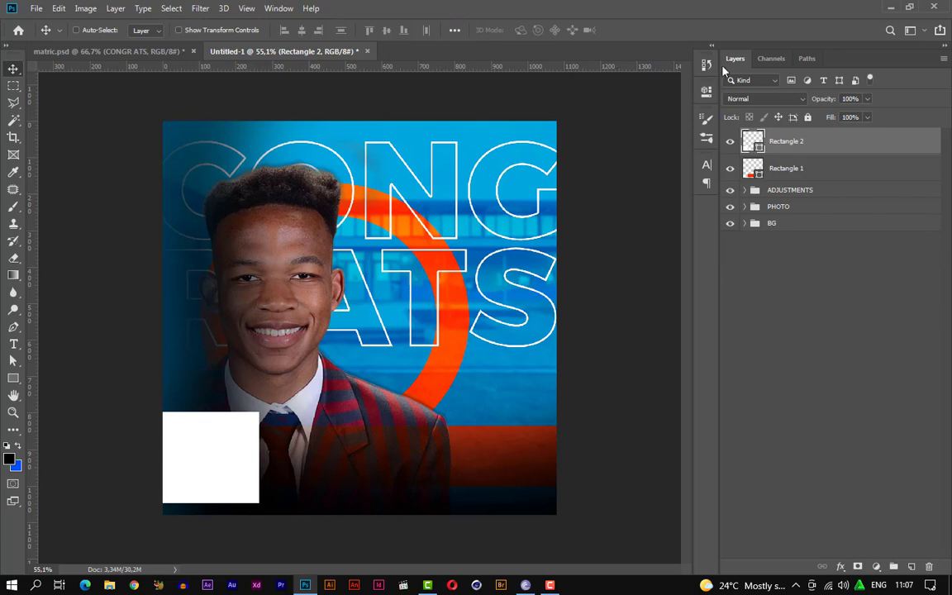
Open stjohnslogo.jpg as a separate document
left_click(36, 9)
left_click(41, 34)
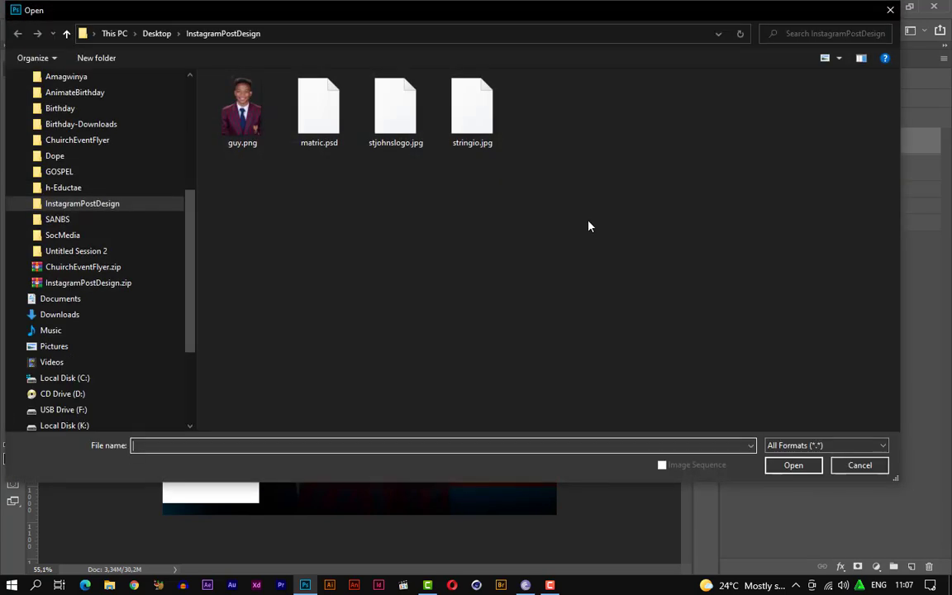
double_click(395, 119)
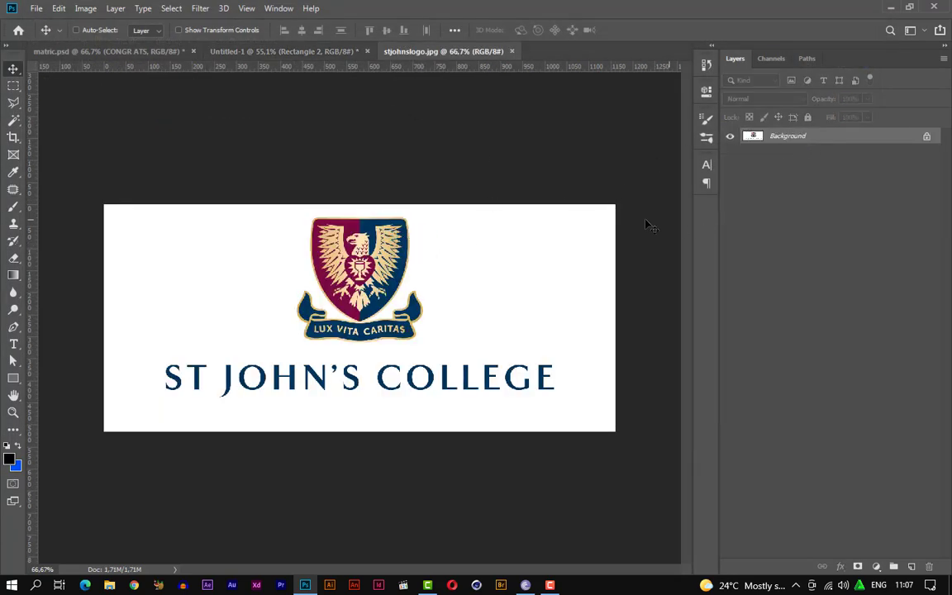
Marquee-select the crest in the logo, then return to the Untitled-1 poster
key("m")
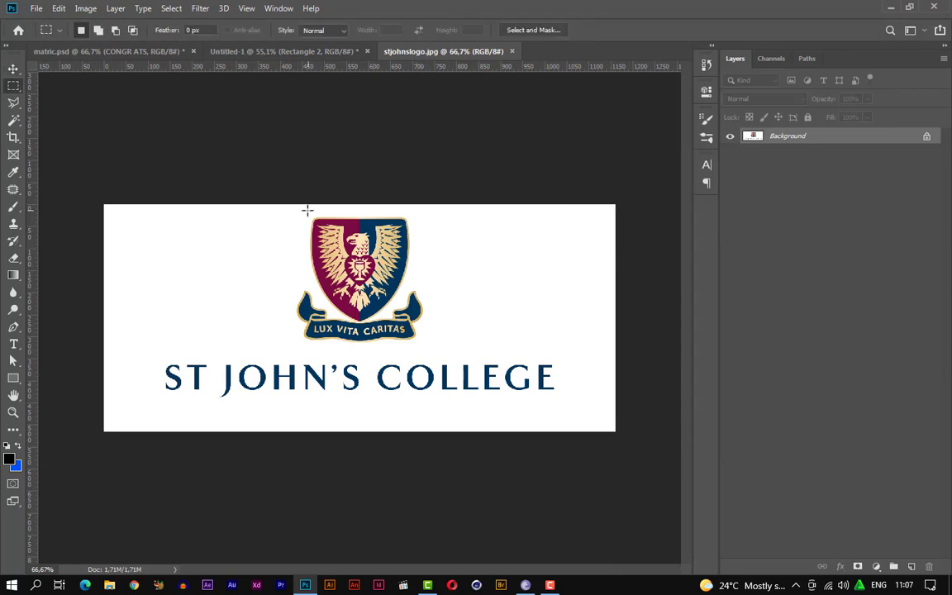
left_click_drag(285, 212, 439, 347)
right_click(13, 87)
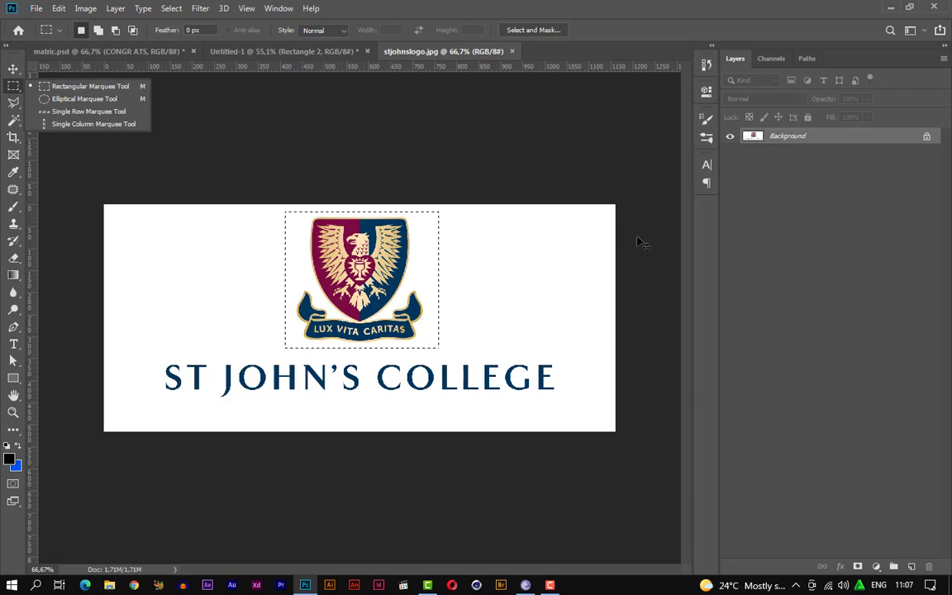
left_click(248, 51)
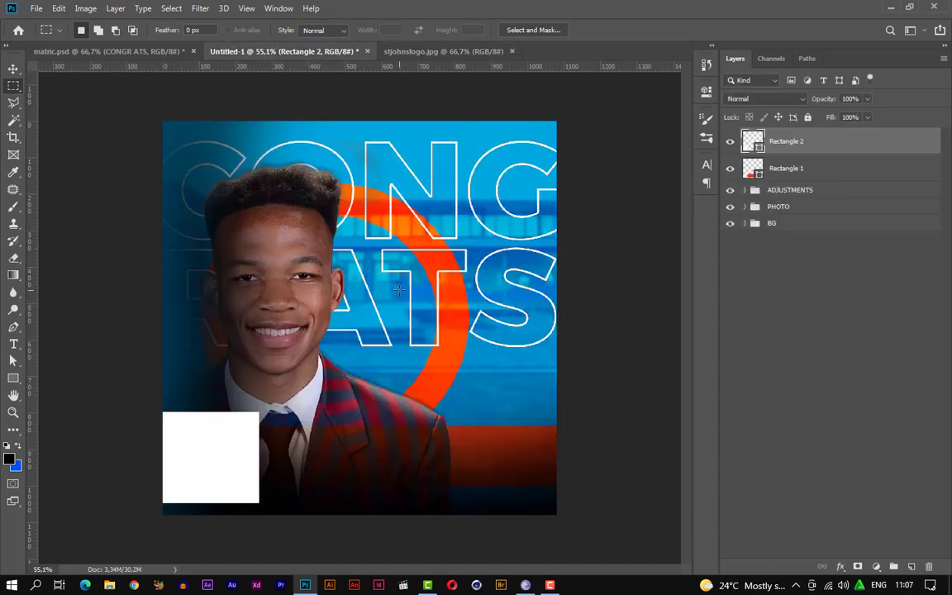
Paste the crest as Layer 1, fit it into the bottom-left white square, then return to stjohnslogo.jpg
key("ctrl+v")
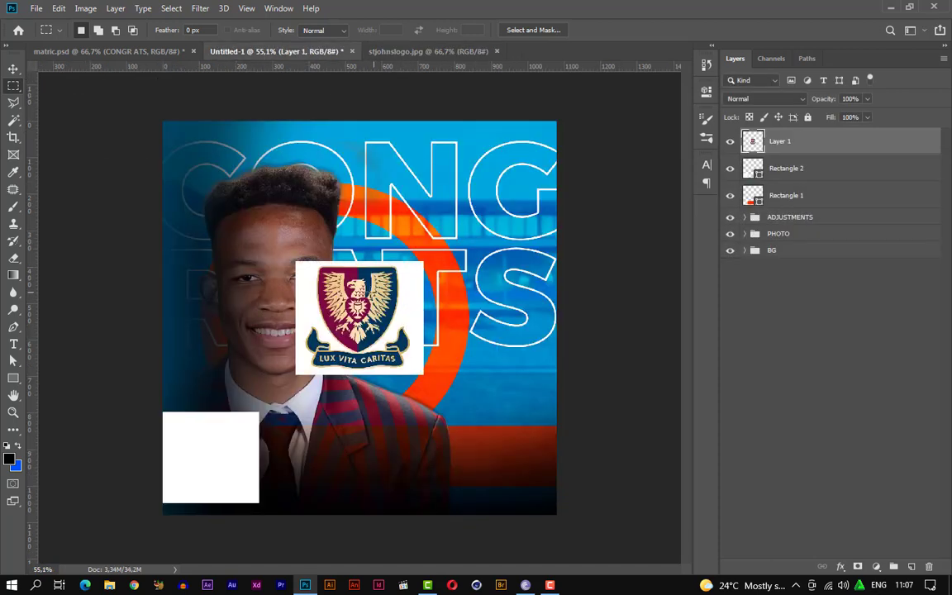
key("v")
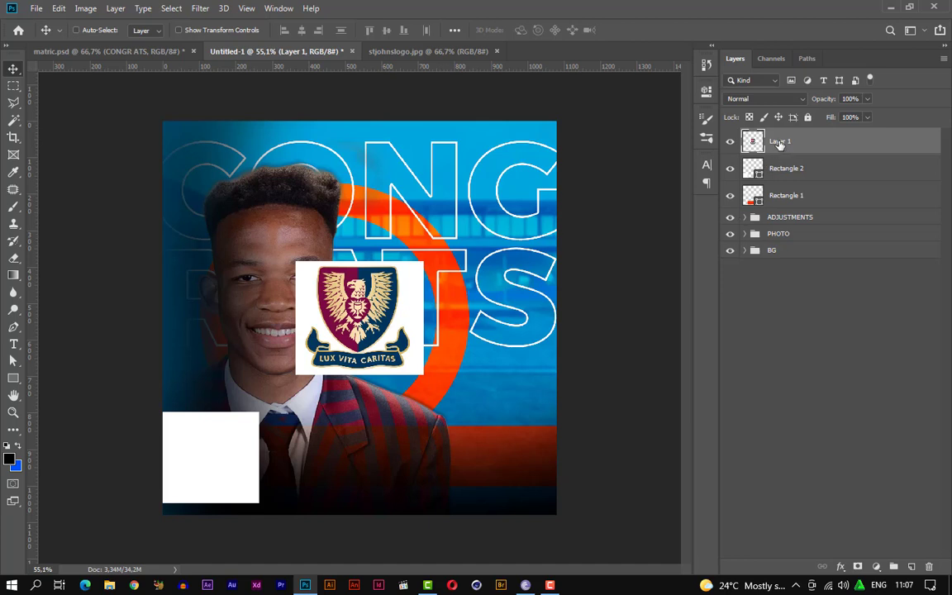
left_click_drag(548, 155, 549, 157)
key("ctrl+t")
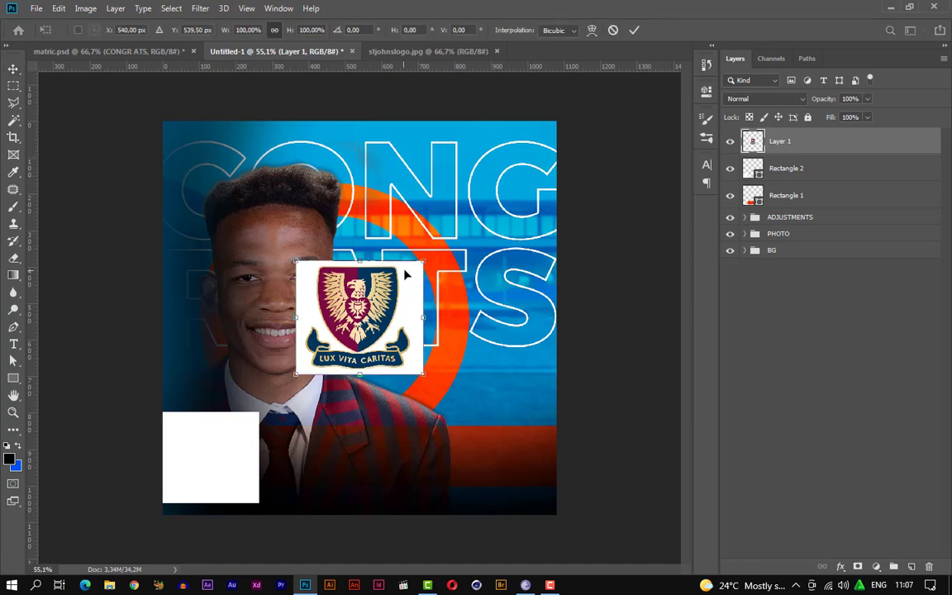
left_click_drag(426, 257, 238, 436)
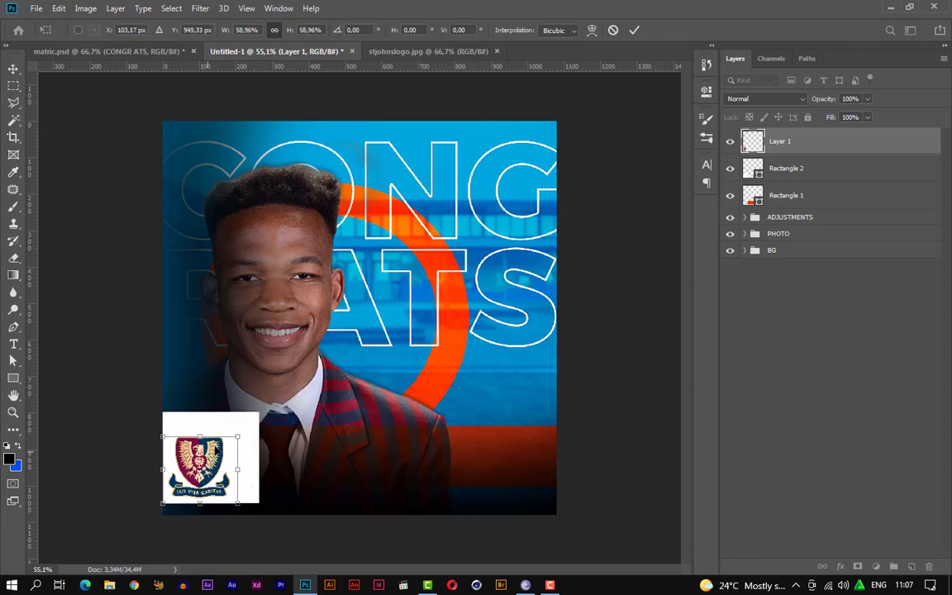
left_click_drag(200, 468, 206, 452)
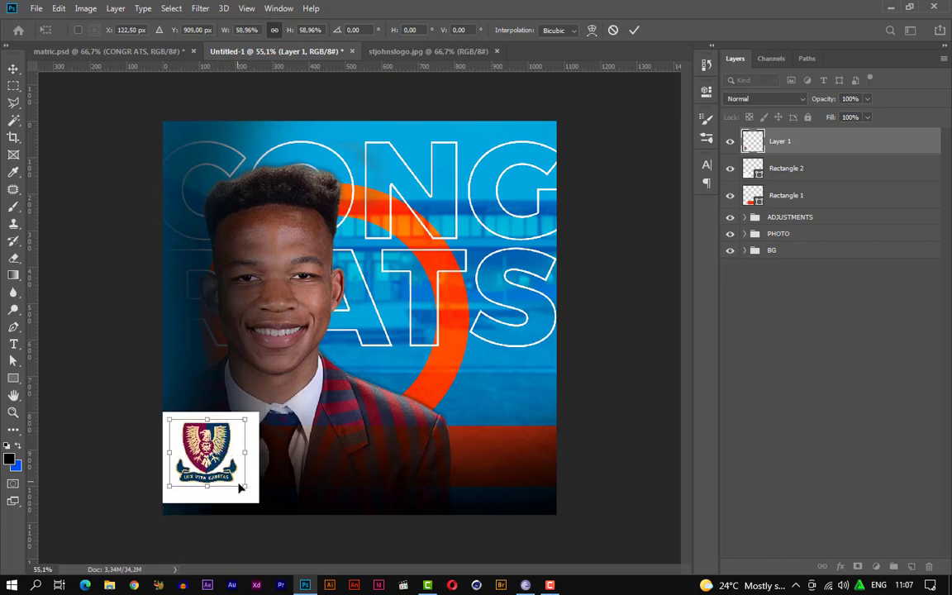
left_click_drag(245, 489, 249, 493)
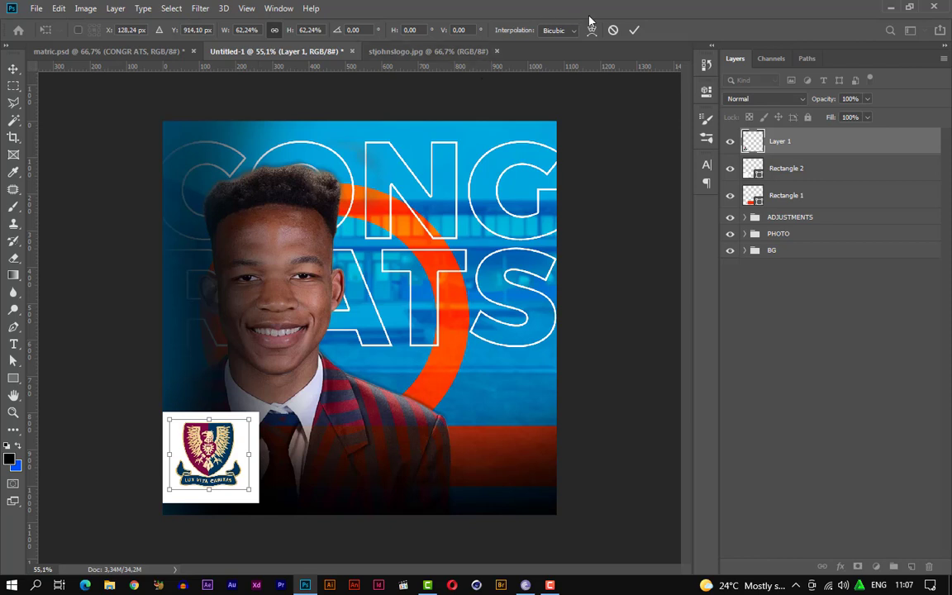
left_click(633, 30)
left_click(384, 50)
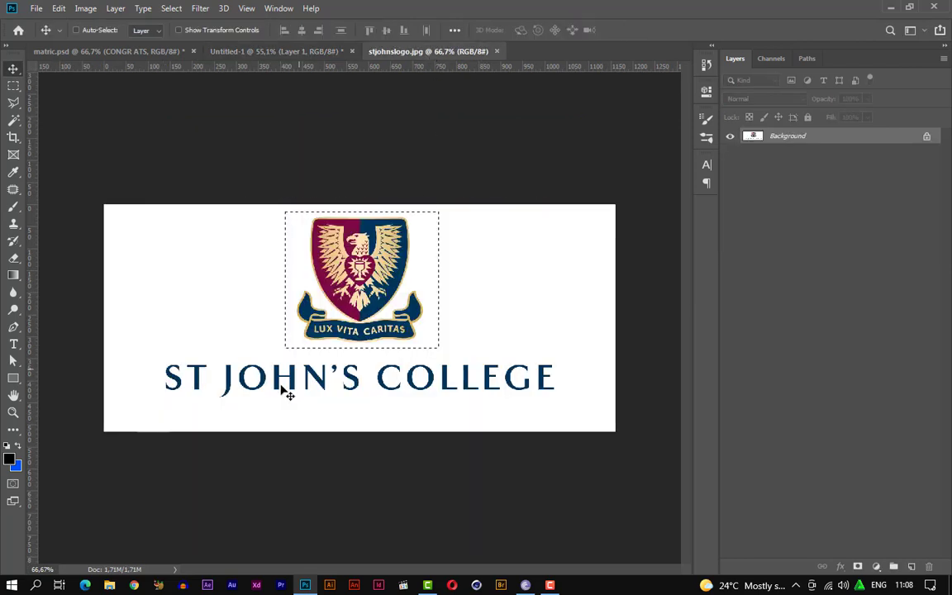
Select the ST JOHN'S COLLEGE wordmark from the logo and paste it into the poster
key("ctrl+d")
key("m")
left_click_drag(153, 355, 558, 409)
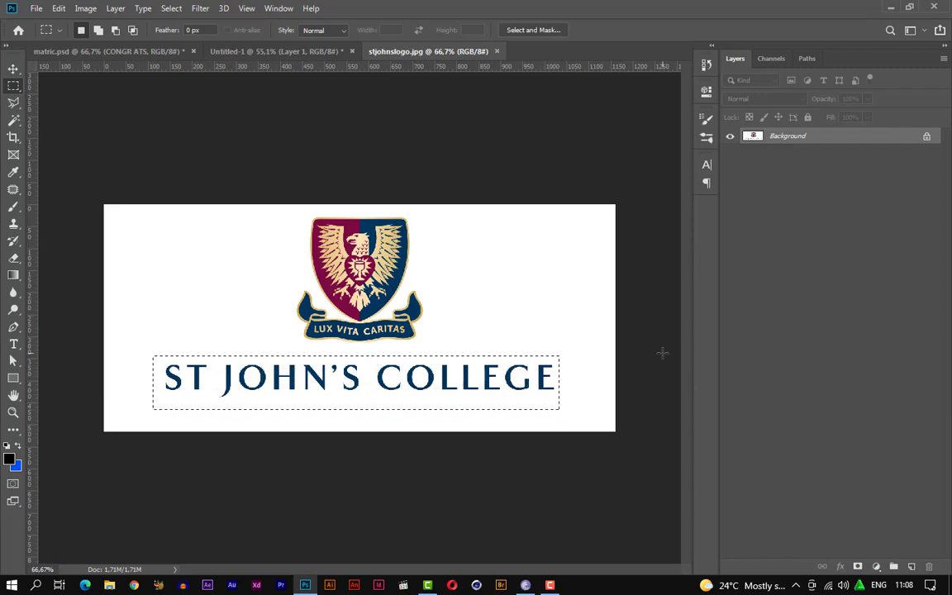
left_click(248, 51)
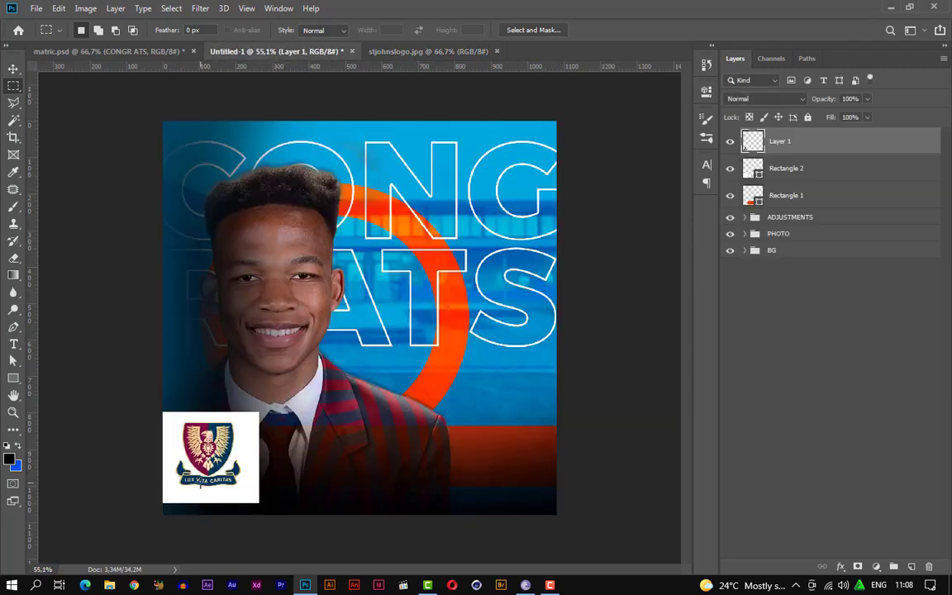
key("ctrl+v")
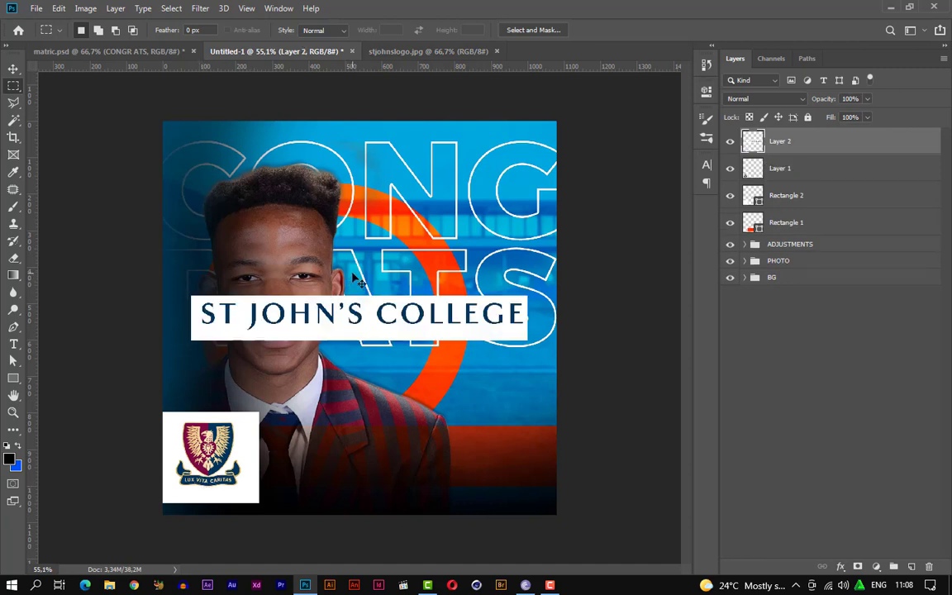
Scale the wordmark to 25.60% and place it beneath the crest inside the white square
key("ctrl+t")
left_click_drag(530, 294, 252, 497)
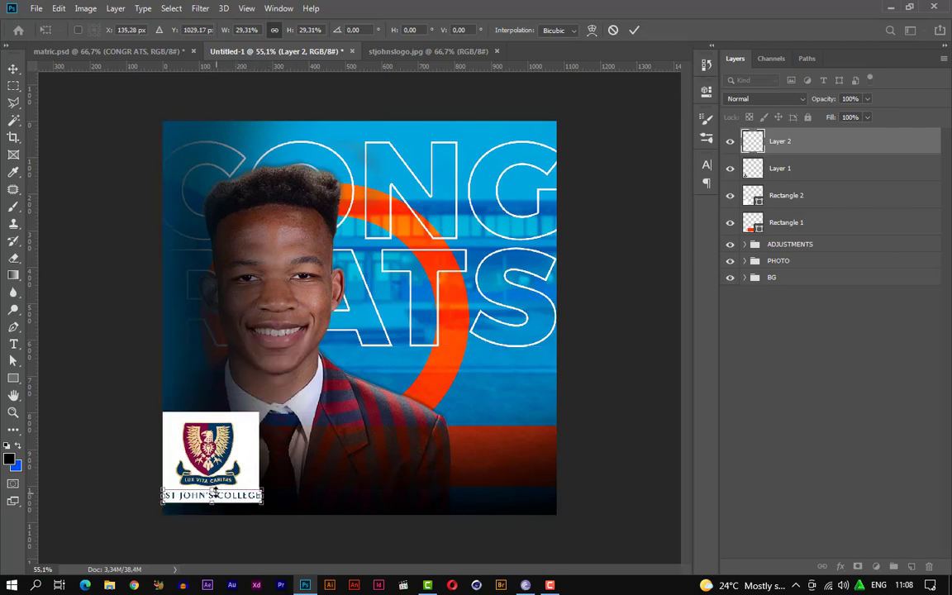
scroll(213, 490, "up", 3)
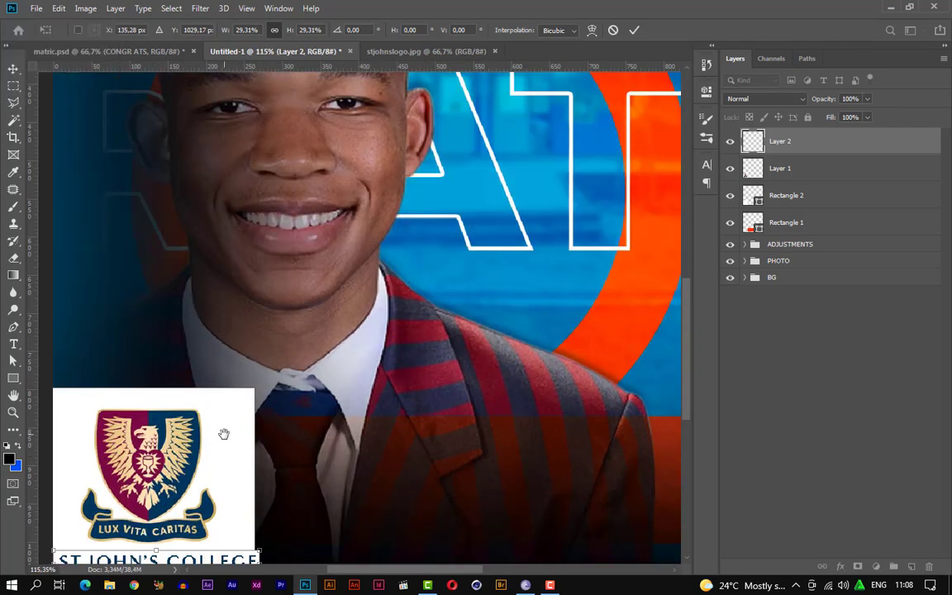
left_click_drag(220, 427, 372, 235)
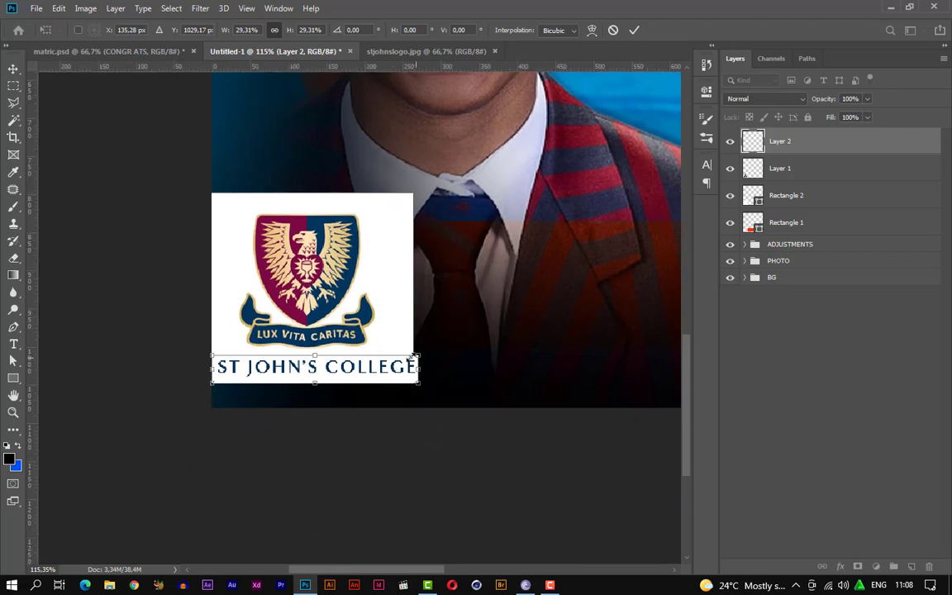
left_click_drag(414, 356, 394, 361)
left_click_drag(328, 360, 336, 364)
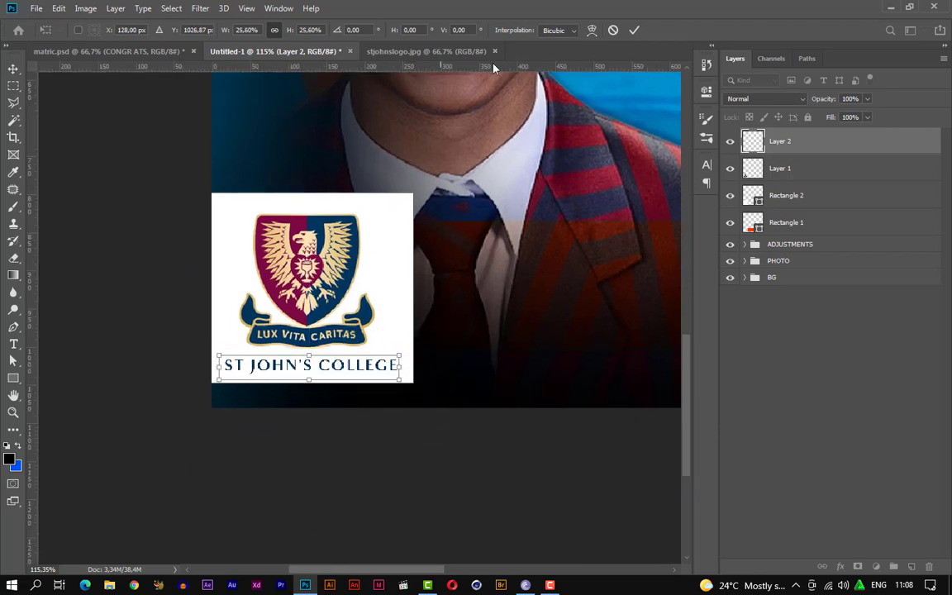
left_click(633, 30)
scroll(230, 278, "down", 5)
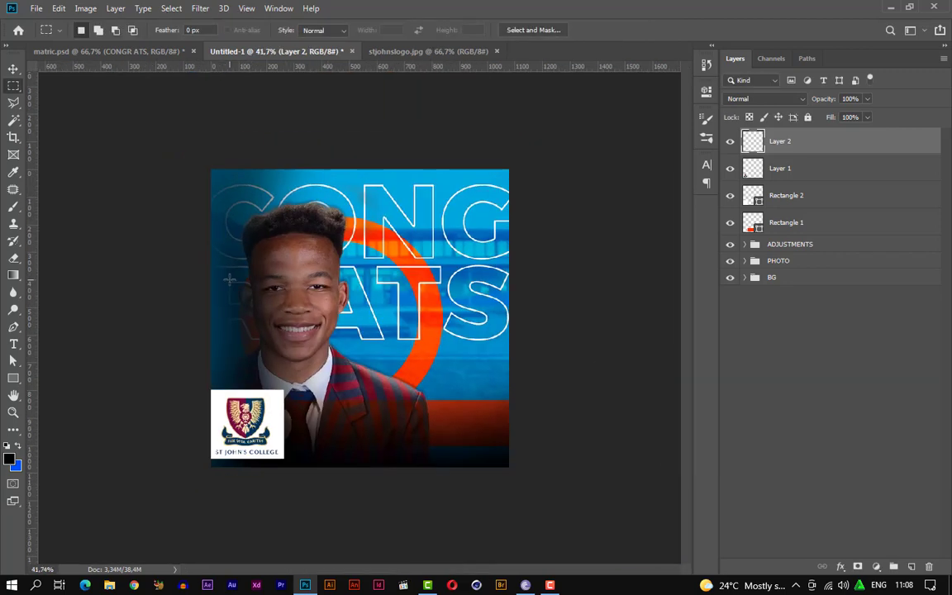
scroll(268, 312, "up", 2)
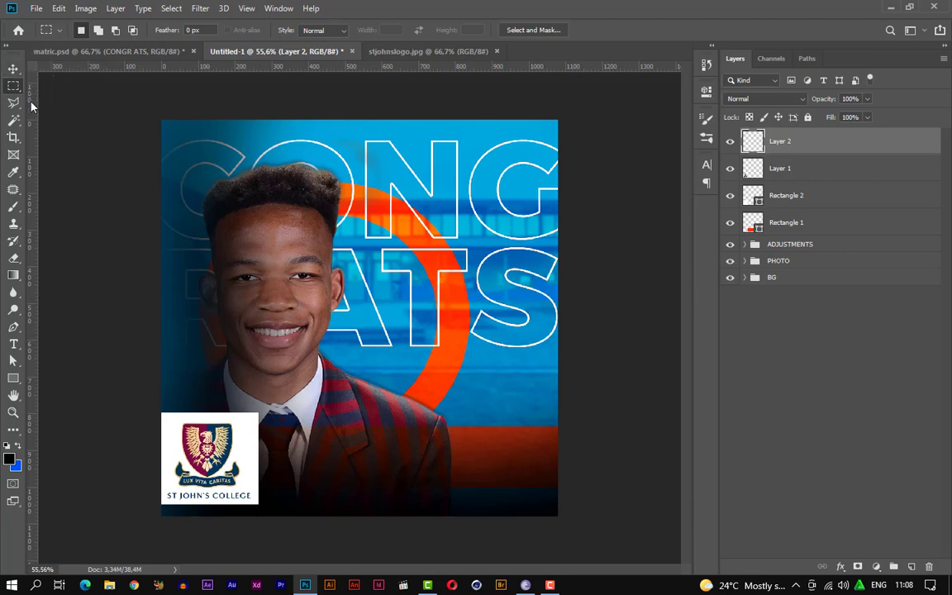
Add a new text layer near the poster bottom containing the pasted student's first name
left_click(13, 344)
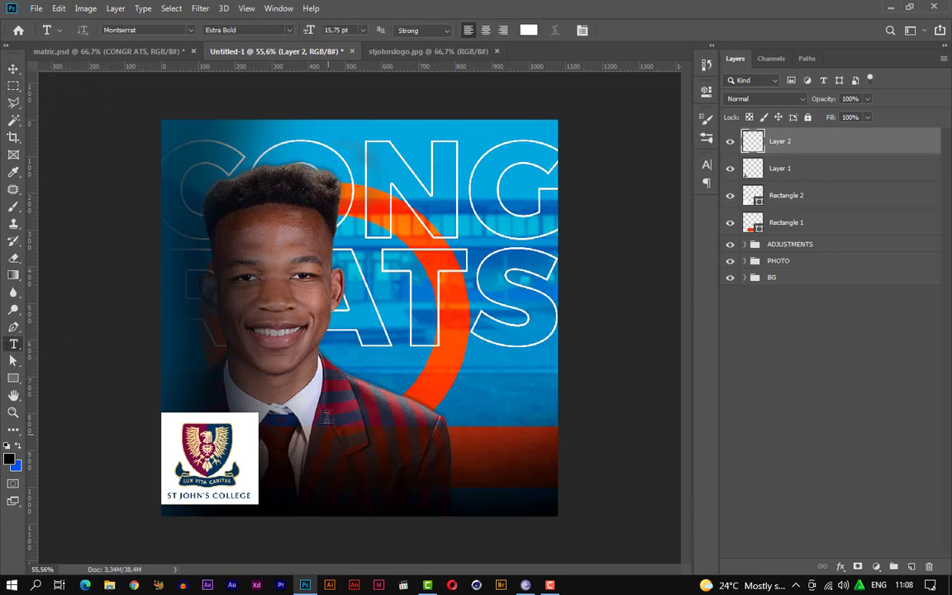
left_click(286, 339)
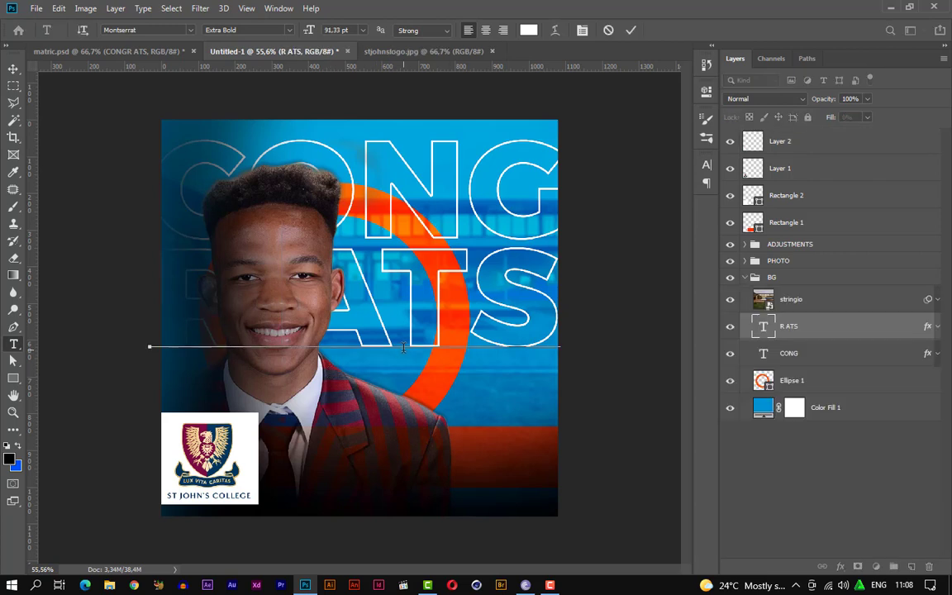
left_click(630, 29)
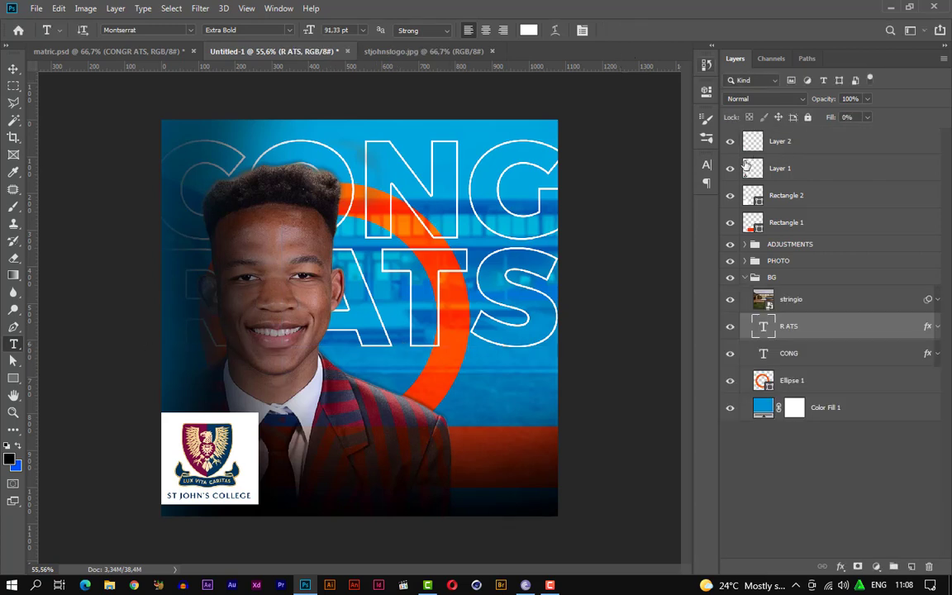
left_click(345, 498)
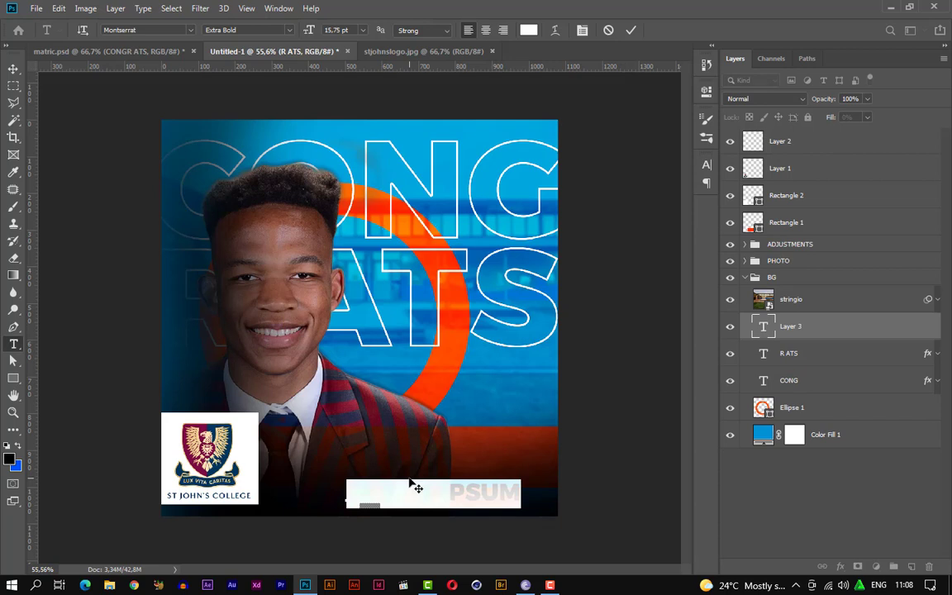
key("BackSpace")
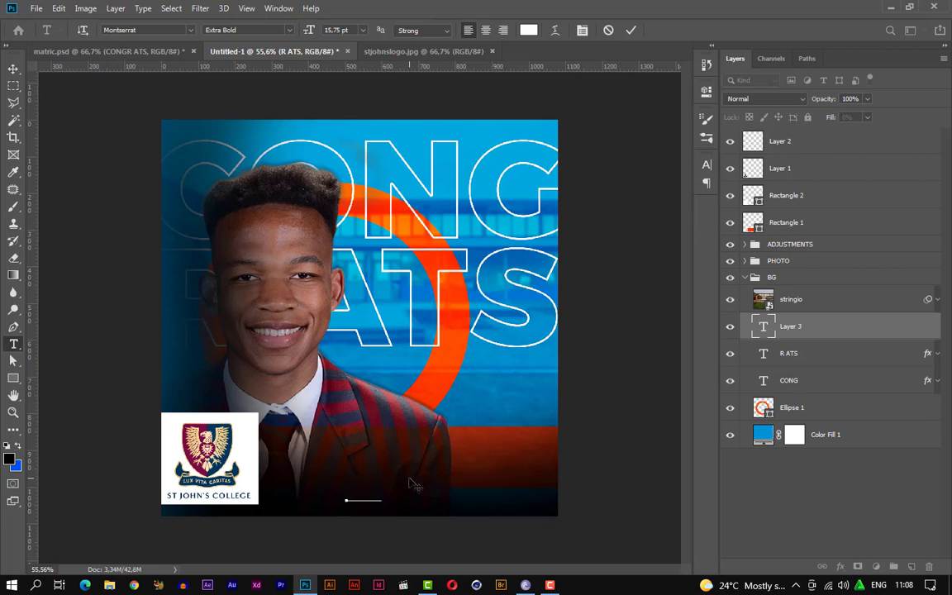
key("ctrl+v")
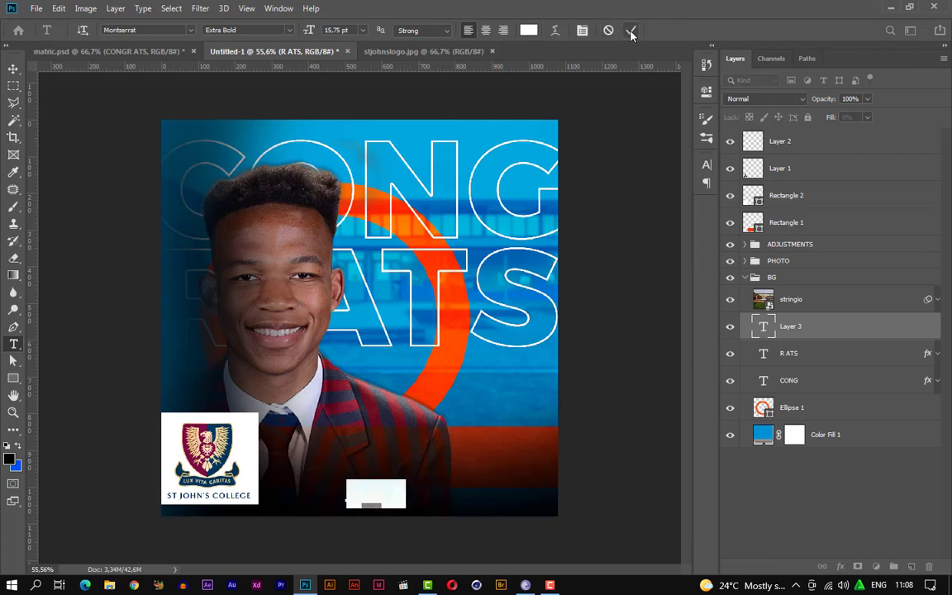
left_click(127, 30)
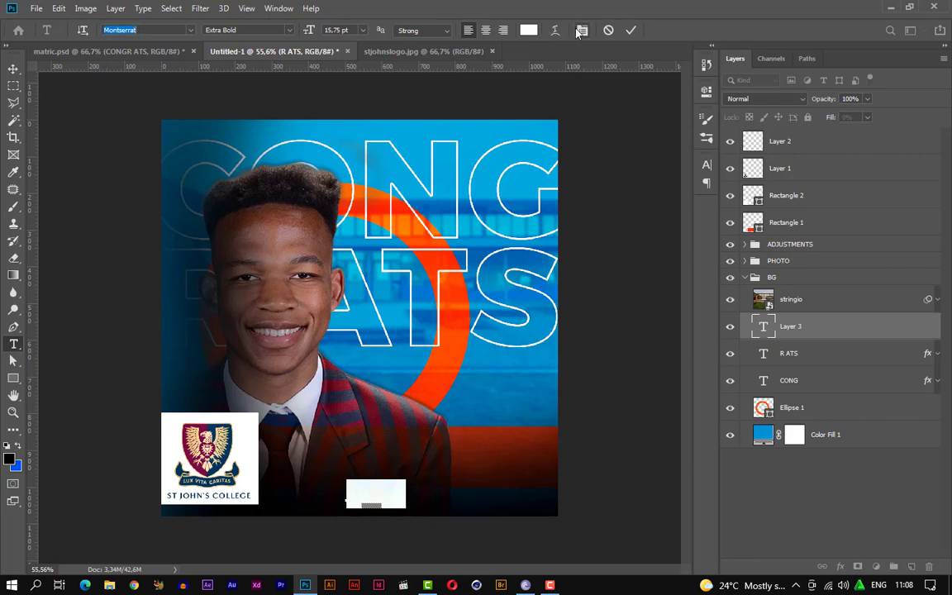
left_click(631, 31)
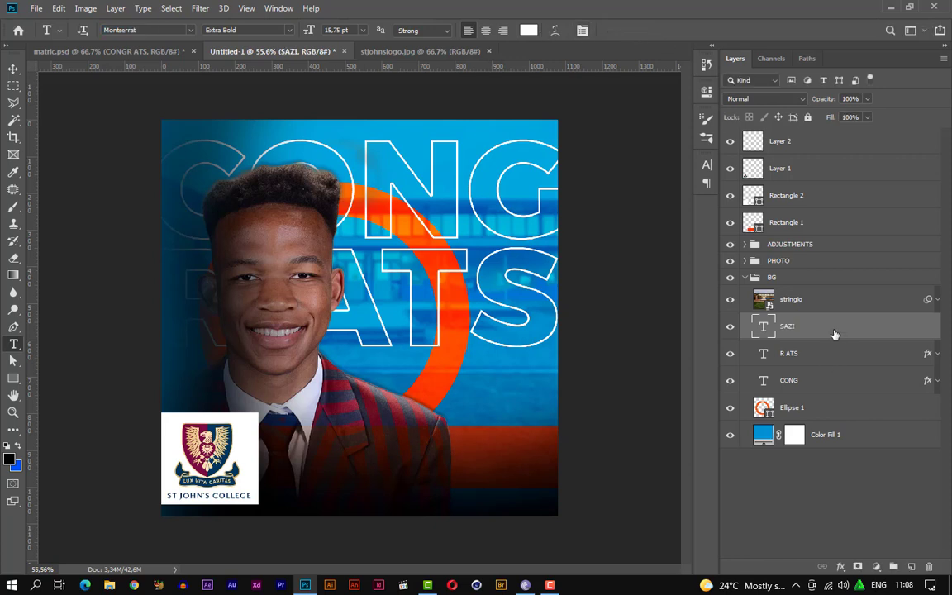
Bring the name layer to the top of the stack and position it beside the crest square
key("ctrl+]")
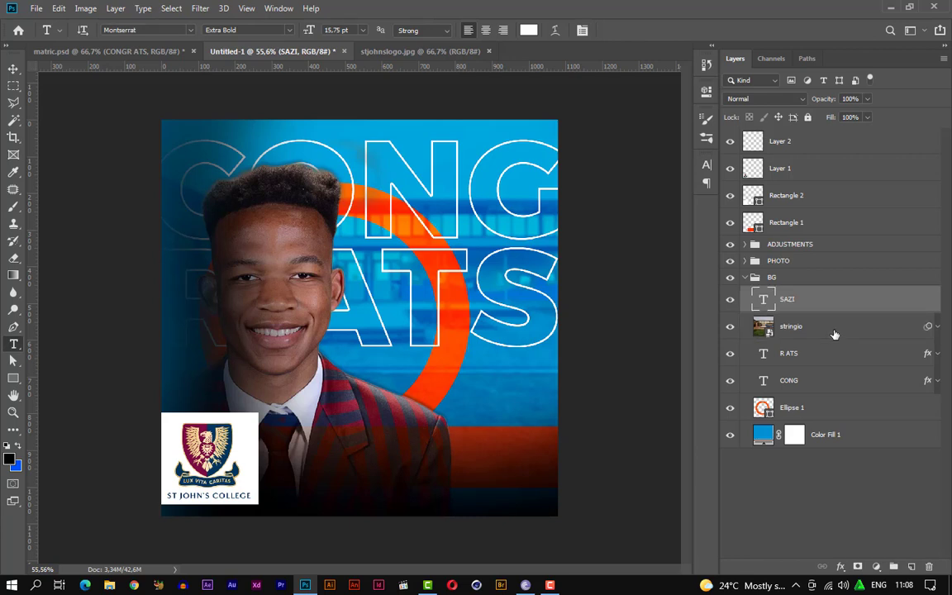
key("ctrl+shift+bracketright")
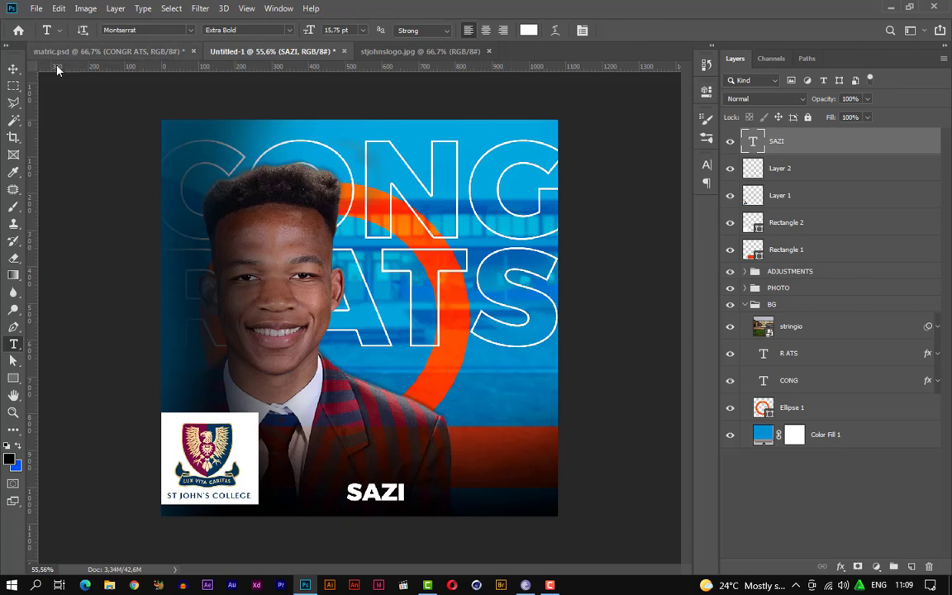
left_click(13, 68)
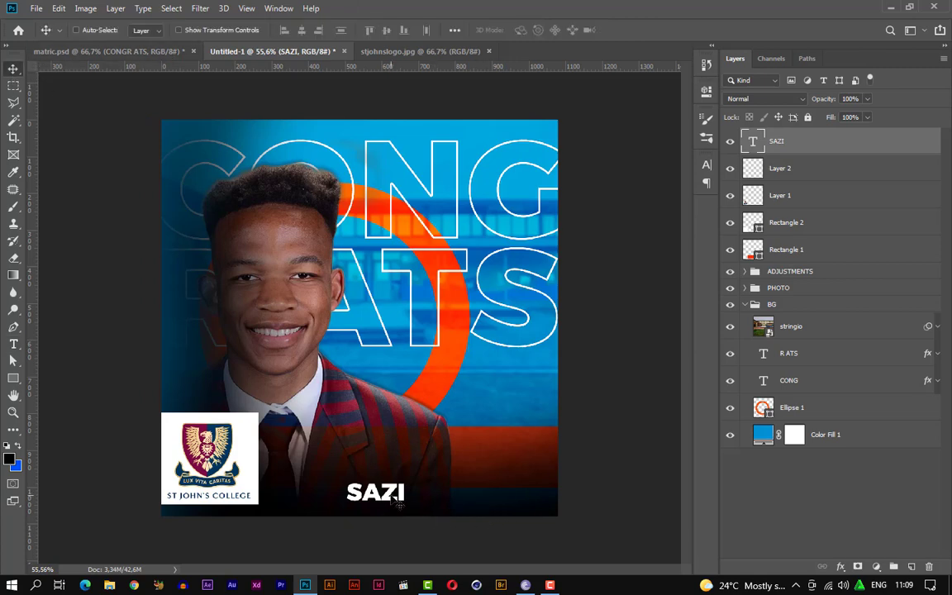
left_click_drag(392, 507, 313, 457)
scroll(314, 459, "up", 3)
scroll(315, 461, "down", 3)
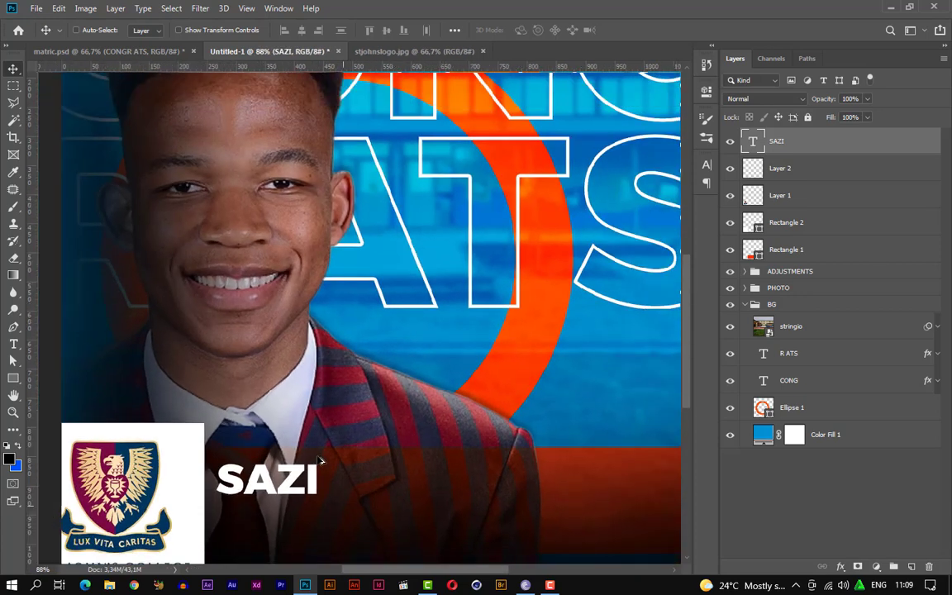
Enlarge the first-name text to about 147%
key("ctrl")
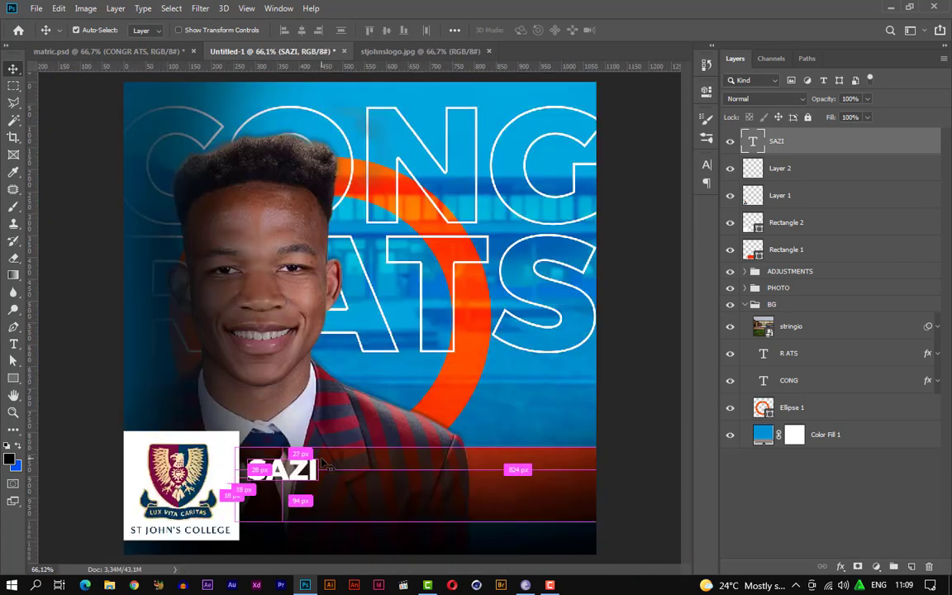
key("ctrl+t")
left_click_drag(322, 492, 353, 505)
left_click(633, 31)
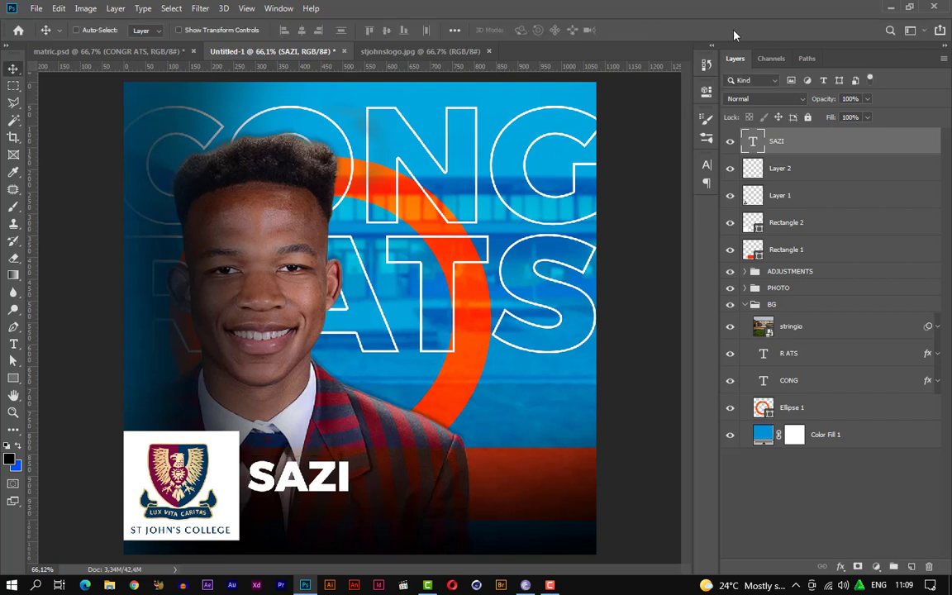
Change the first-name text's font from Montserrat to LEMON MILK Light
double_click(335, 486)
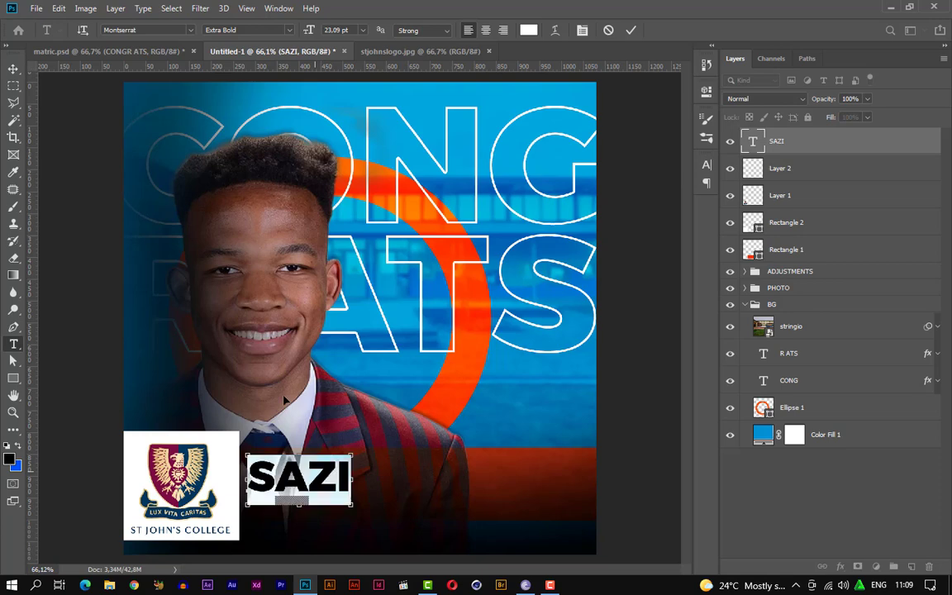
left_click(143, 29)
left_click(144, 30)
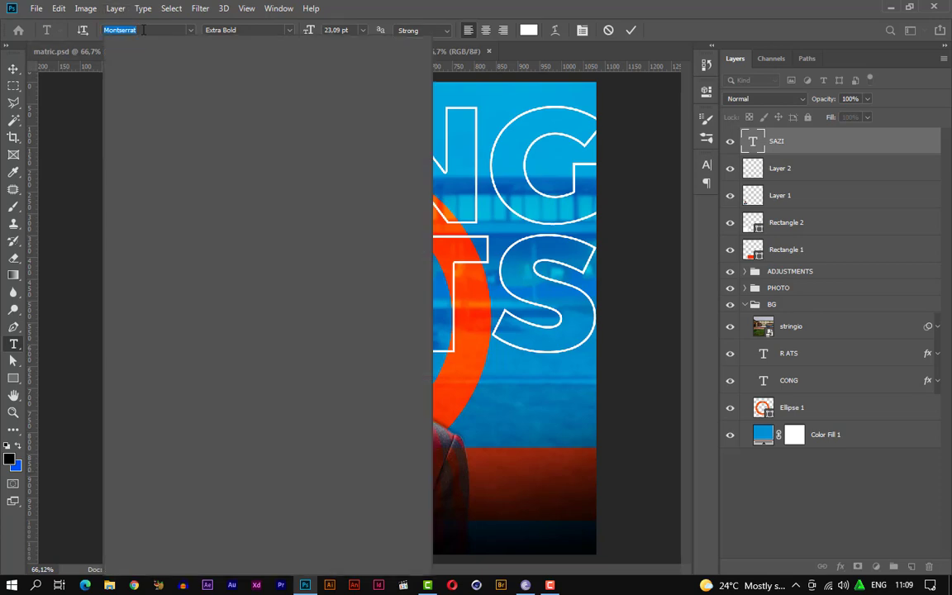
type("Lemon")
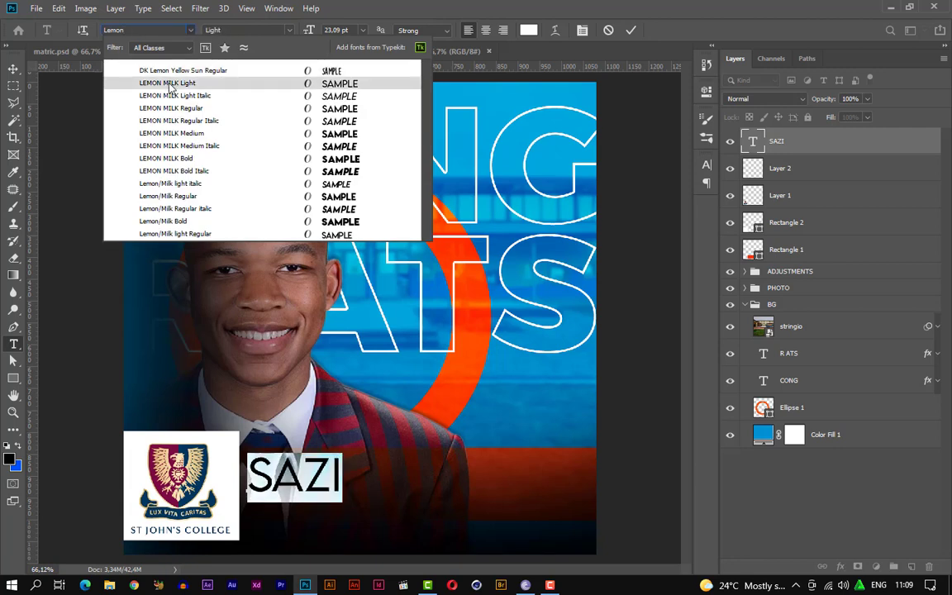
left_click(169, 83)
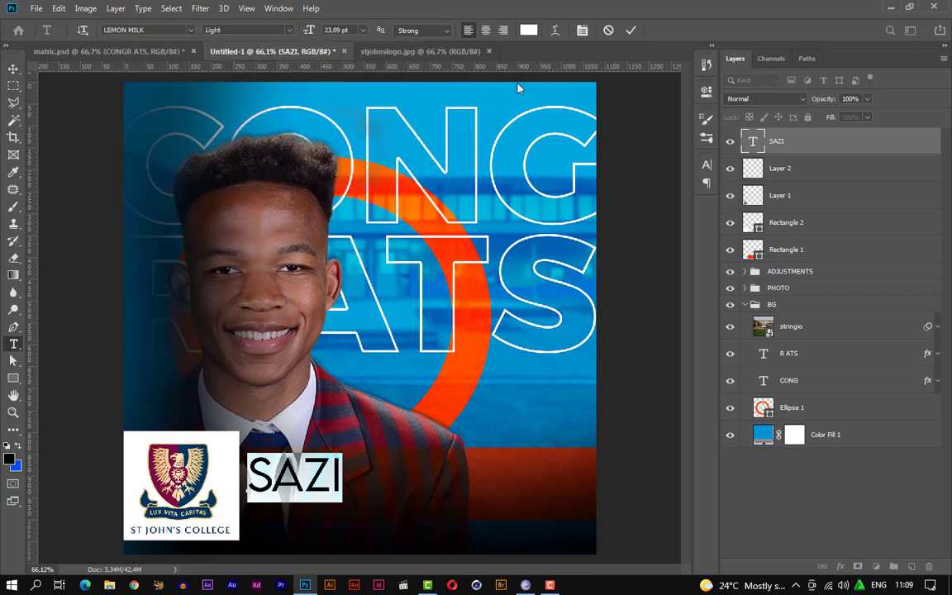
left_click(631, 31)
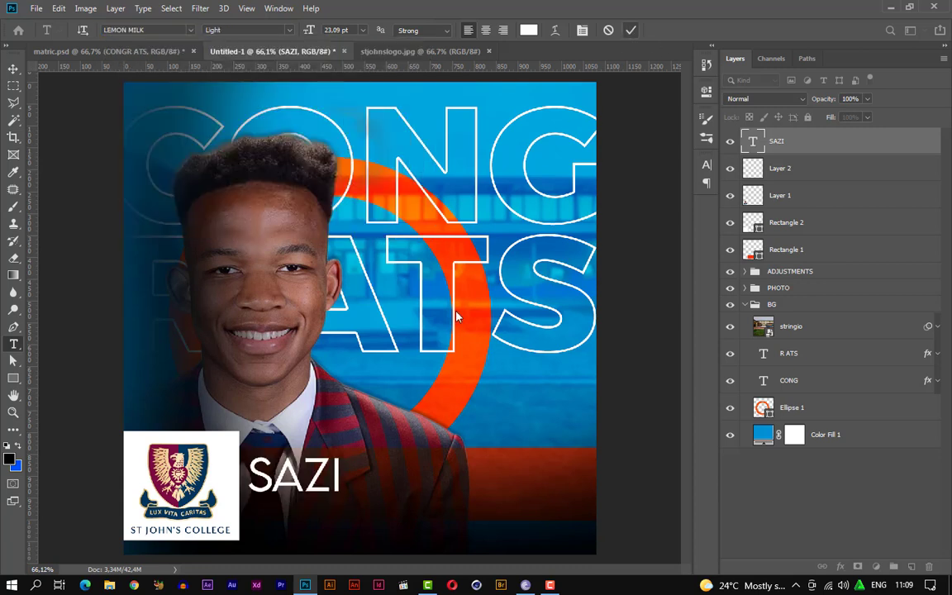
left_click(17, 69)
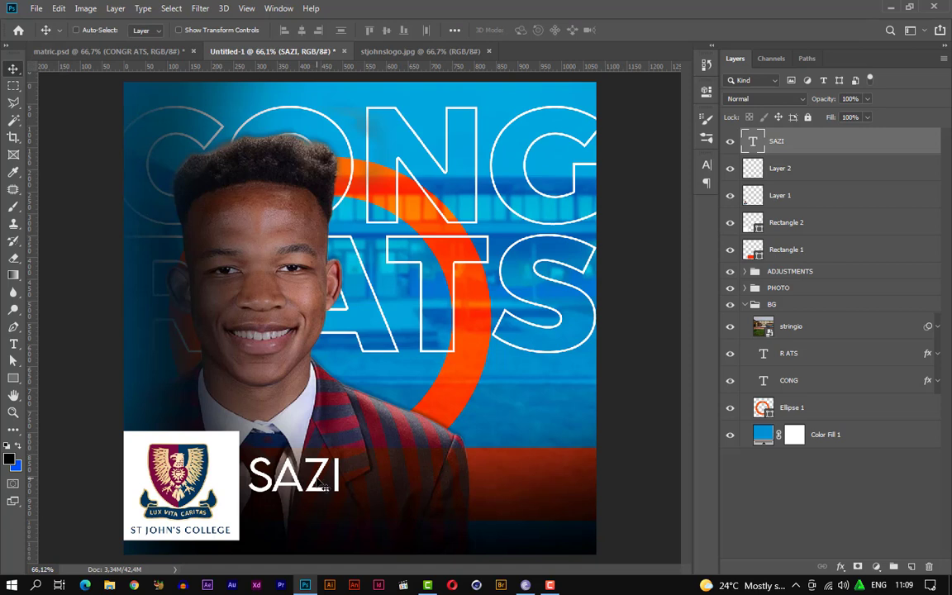
Duplicate the first-name text just below it and retype the copy as the student's surname
left_click_drag(321, 476, 316, 501)
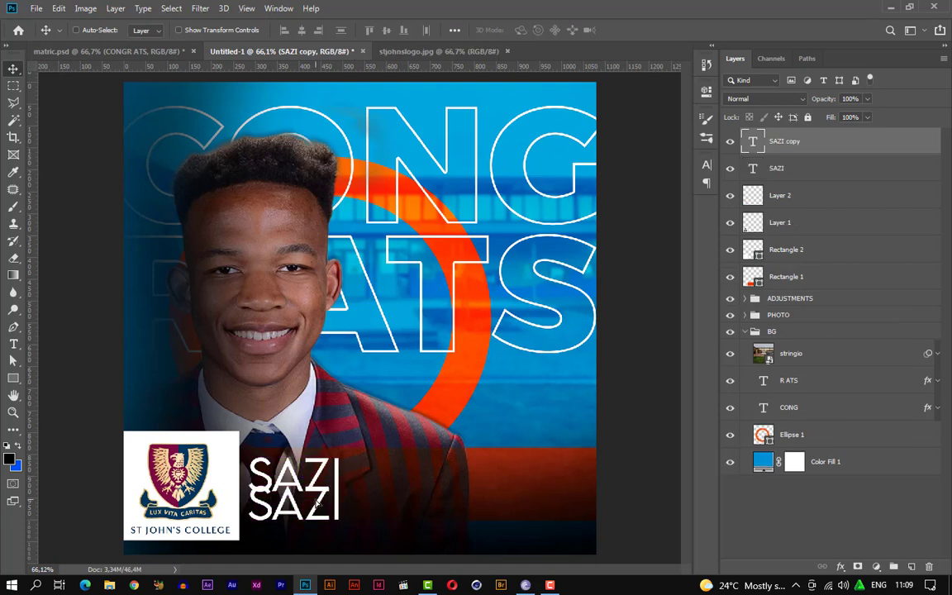
key("t")
double_click(316, 502)
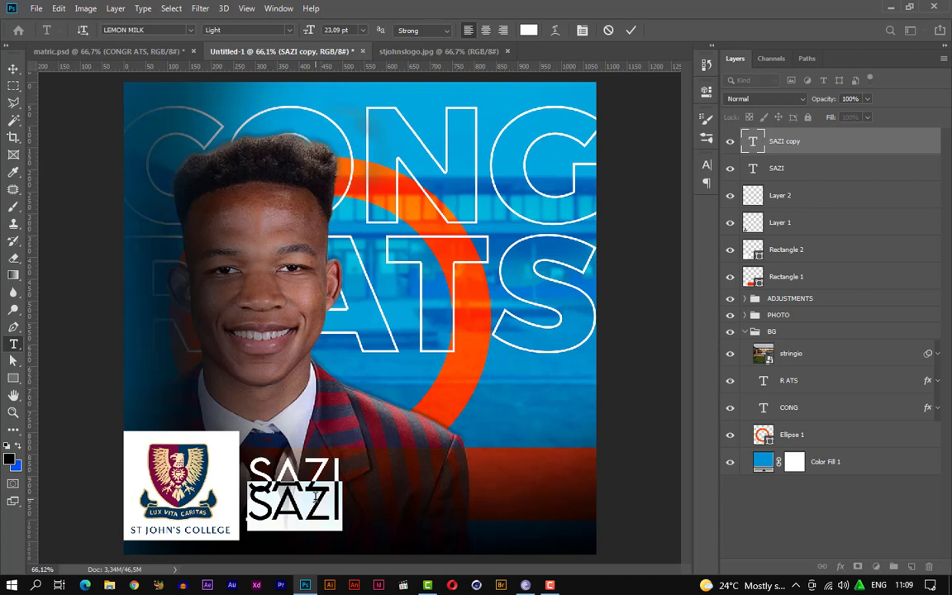
type("BON")
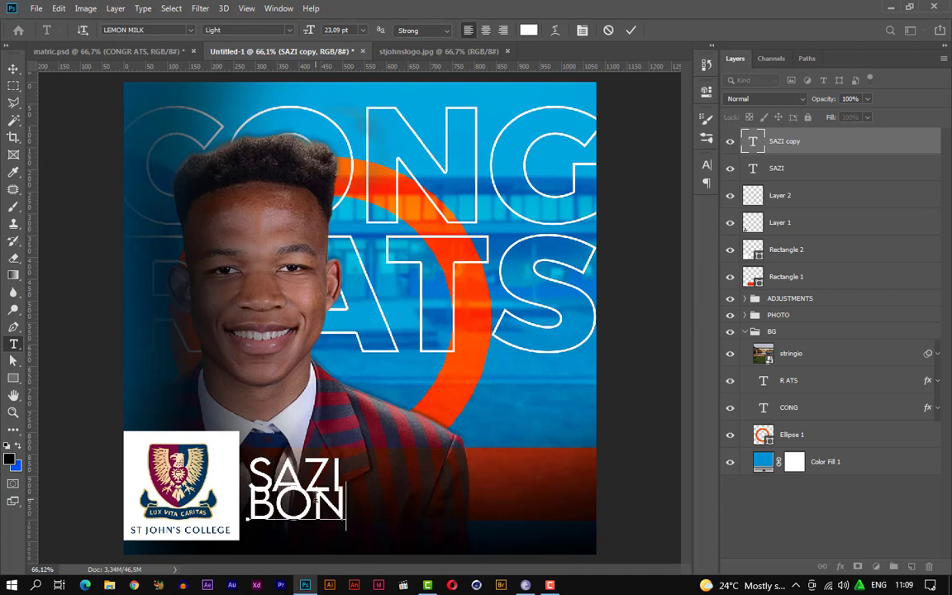
type("GW")
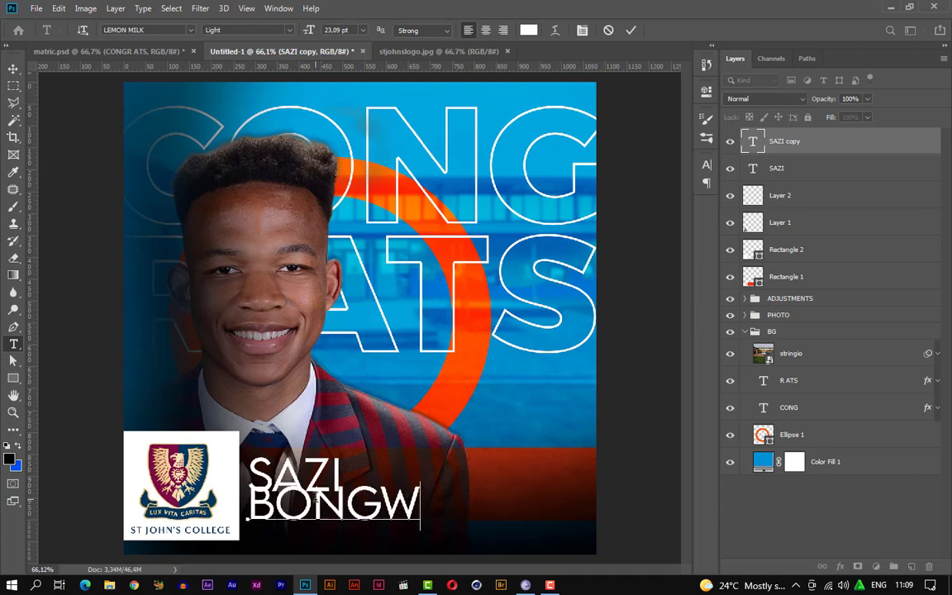
type("E")
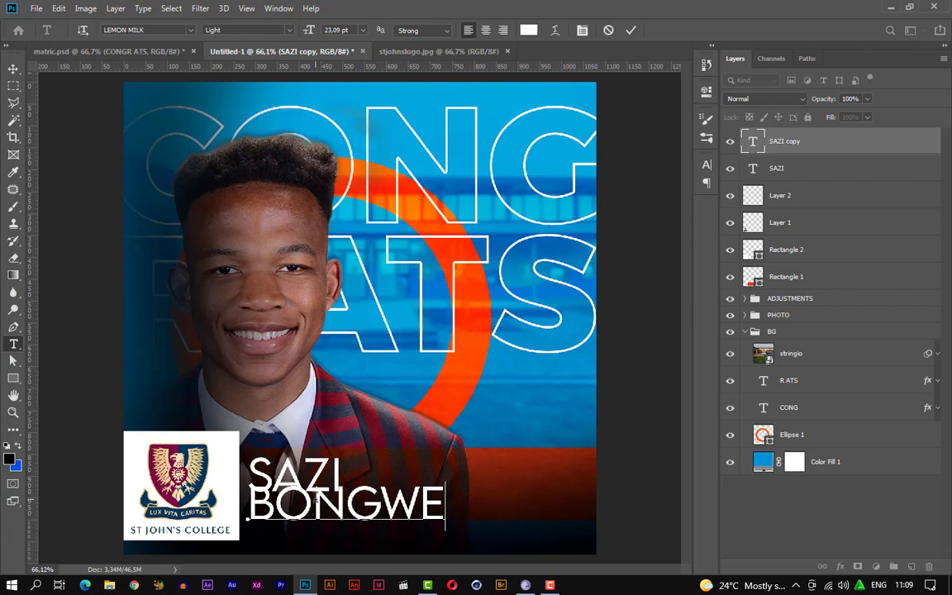
left_click(628, 30)
Shrink the surname line to about 46% so it lines up under the first name
key("ctrl+t")
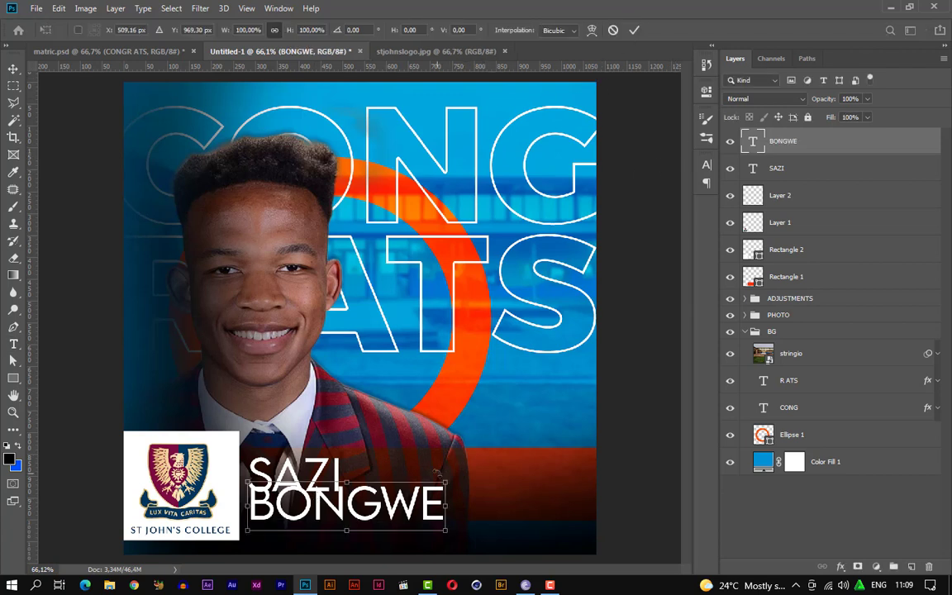
left_click_drag(446, 481, 305, 502)
scroll(321, 508, "up", 5)
scroll(321, 514, "up", 3)
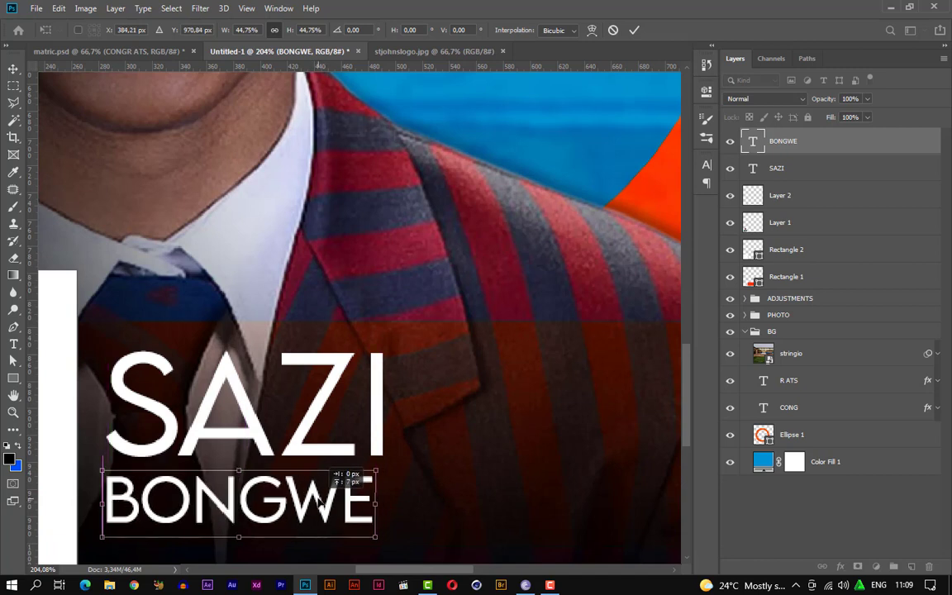
left_click_drag(382, 472, 386, 469)
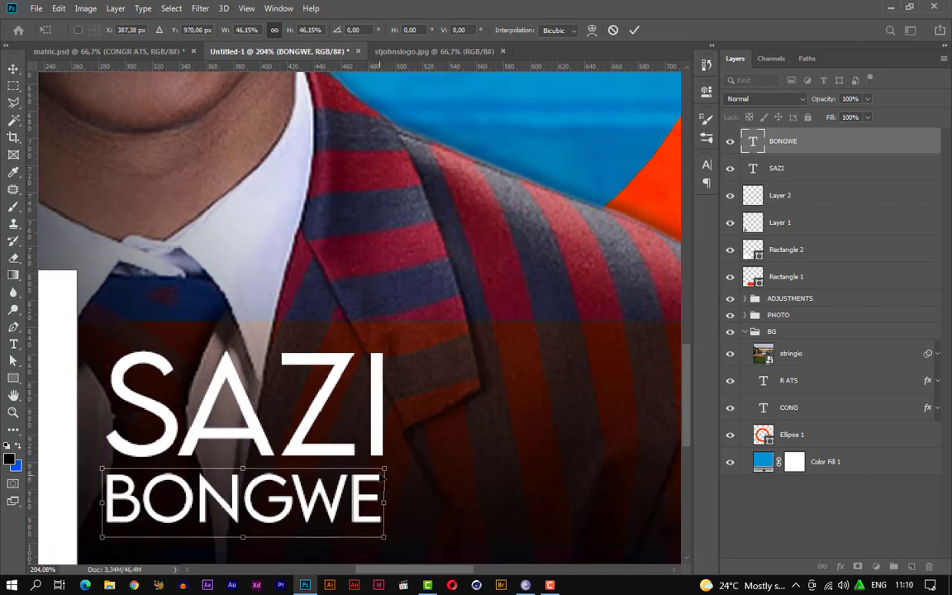
left_click_drag(384, 469, 388, 468)
left_click(641, 31)
scroll(377, 281, "down", 6)
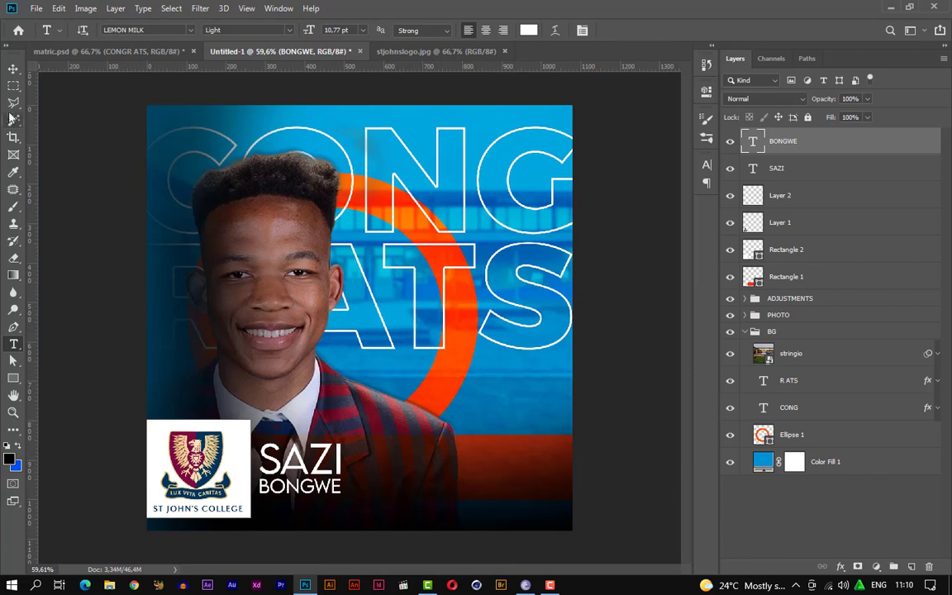
Draw a thin white 7 × 128 px vertical divider right of the name, then show matric.psd
left_click(14, 379)
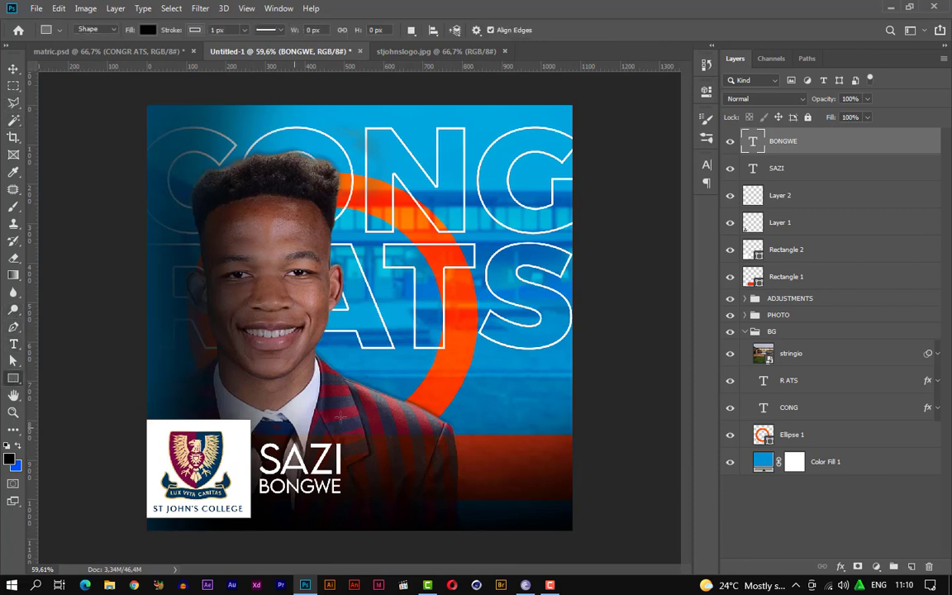
left_click_drag(352, 443, 356, 492)
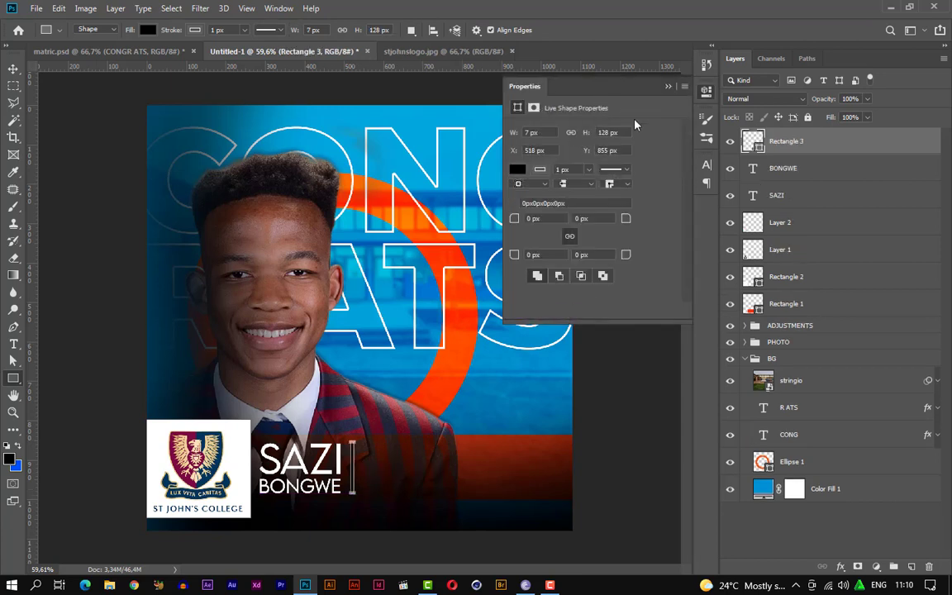
left_click(519, 171)
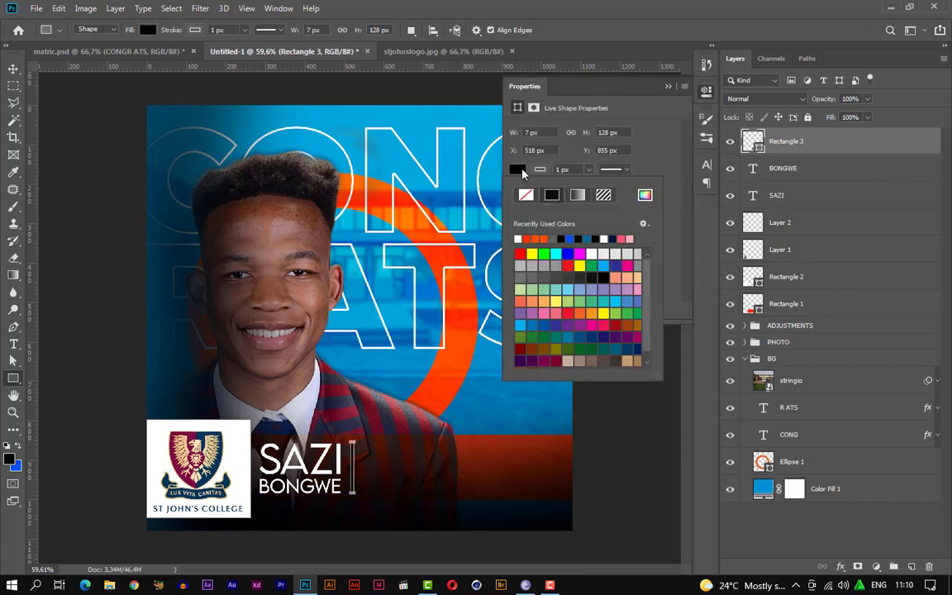
left_click(519, 239)
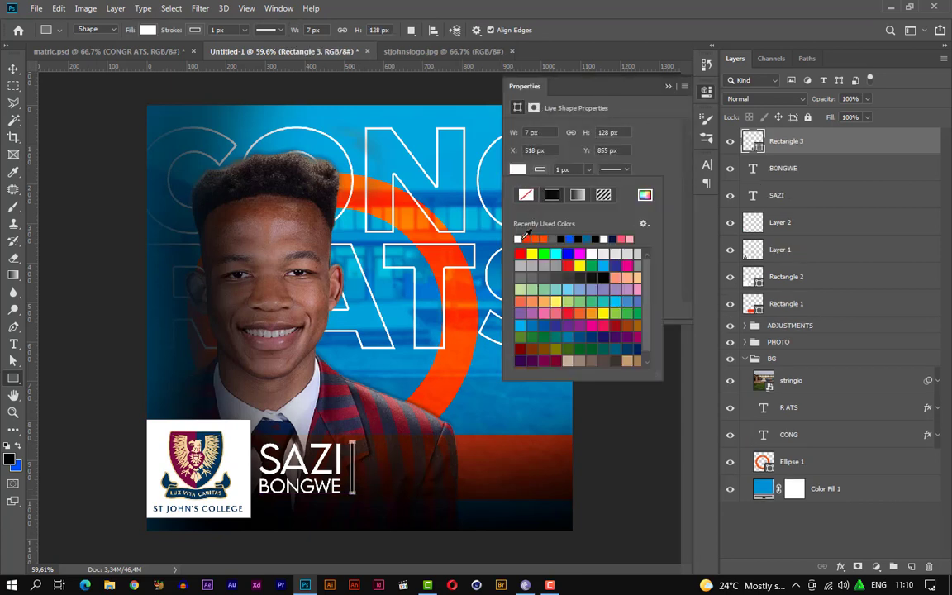
left_click(669, 87)
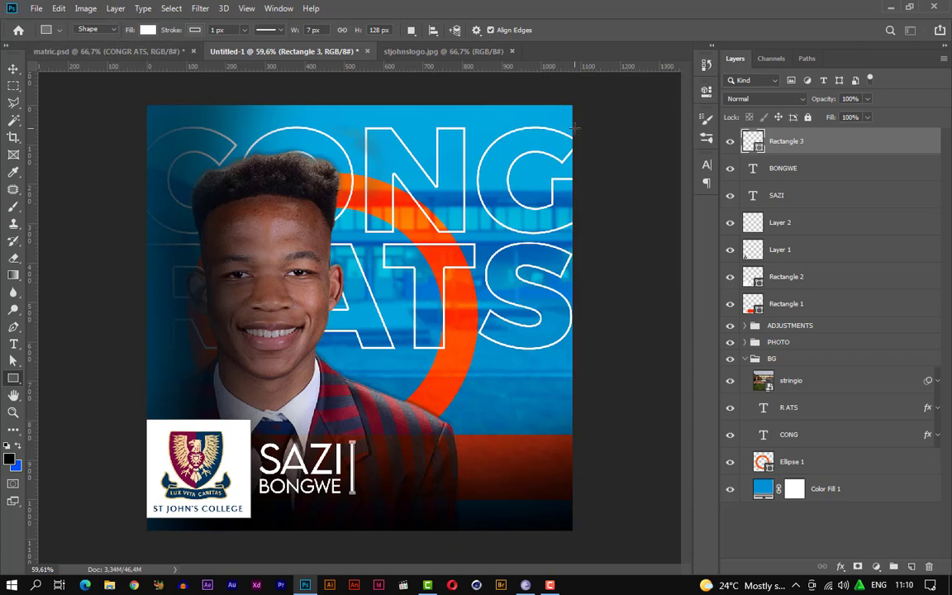
left_click(13, 68)
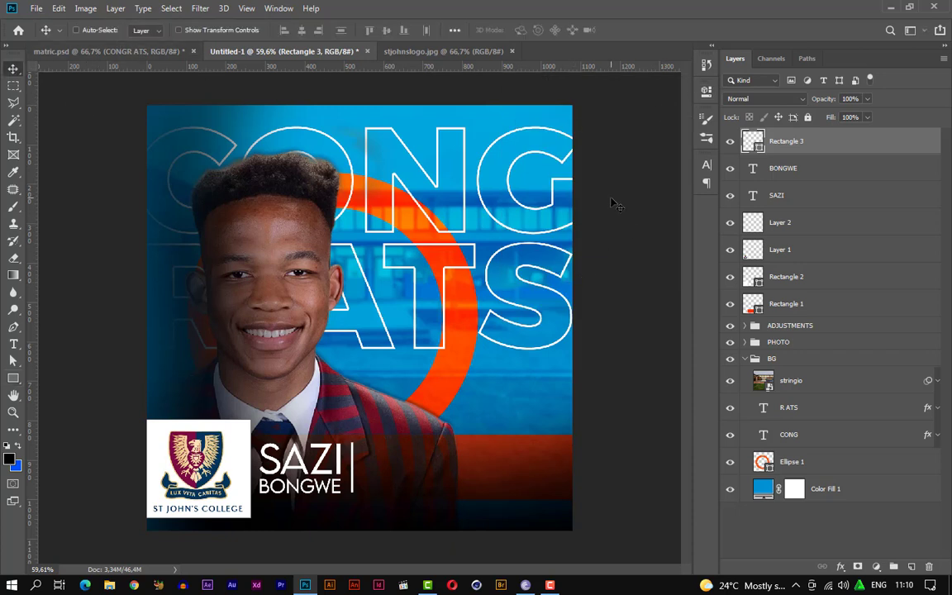
left_click(138, 53)
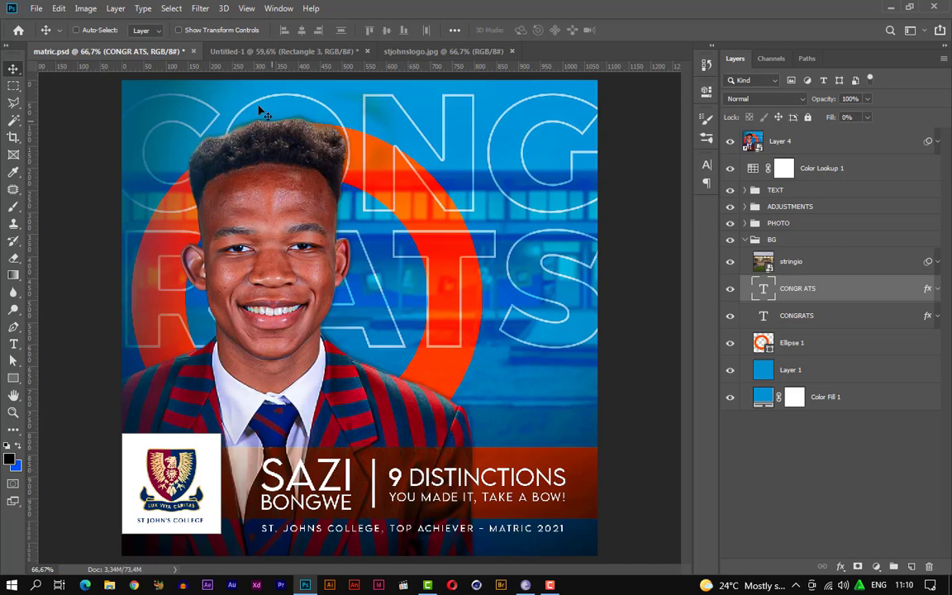
In Untitled-1, duplicate the surname text beside the divider and retype it as 9
left_click(279, 53)
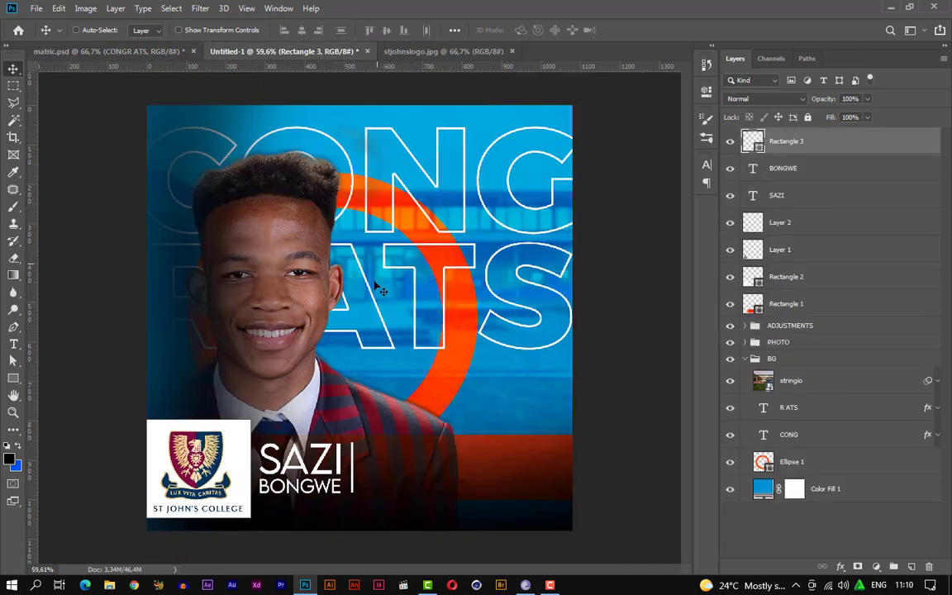
left_click(318, 490, "ctrl")
left_click_drag(320, 495, 427, 457)
double_click(421, 455)
double_click(421, 455)
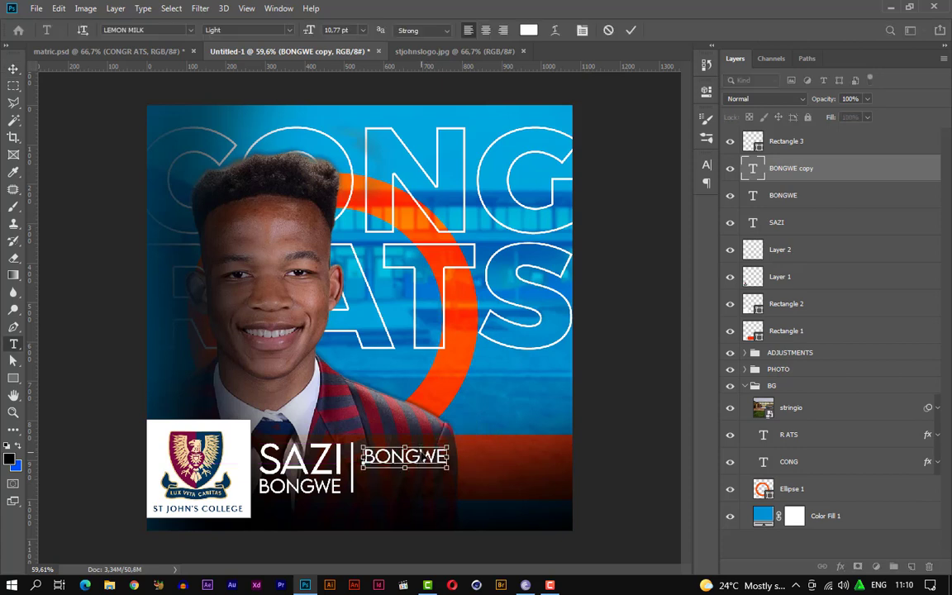
type("2")
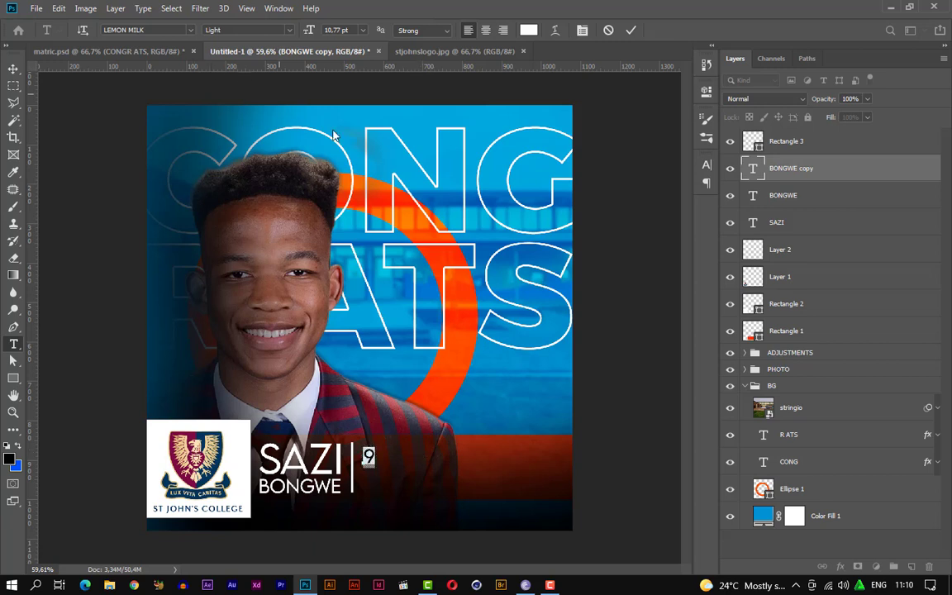
Set the 9 to the LEMON MILK Medium font weight
left_click(292, 32)
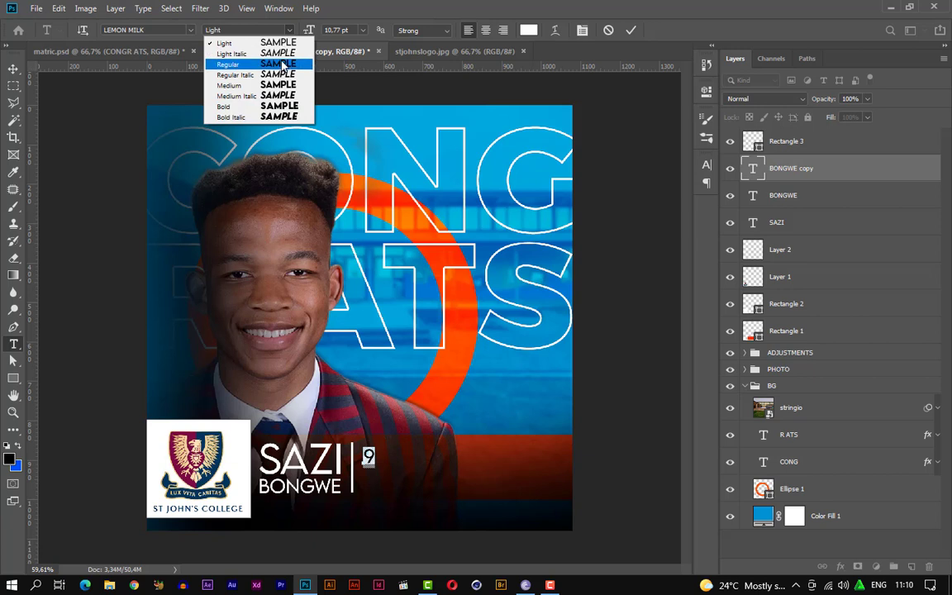
left_click(277, 105)
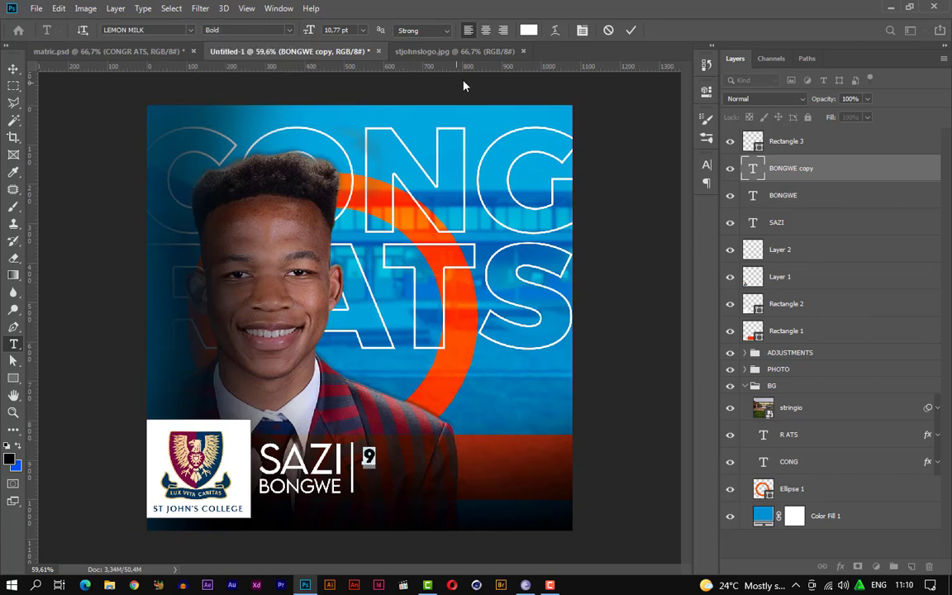
left_click(632, 30)
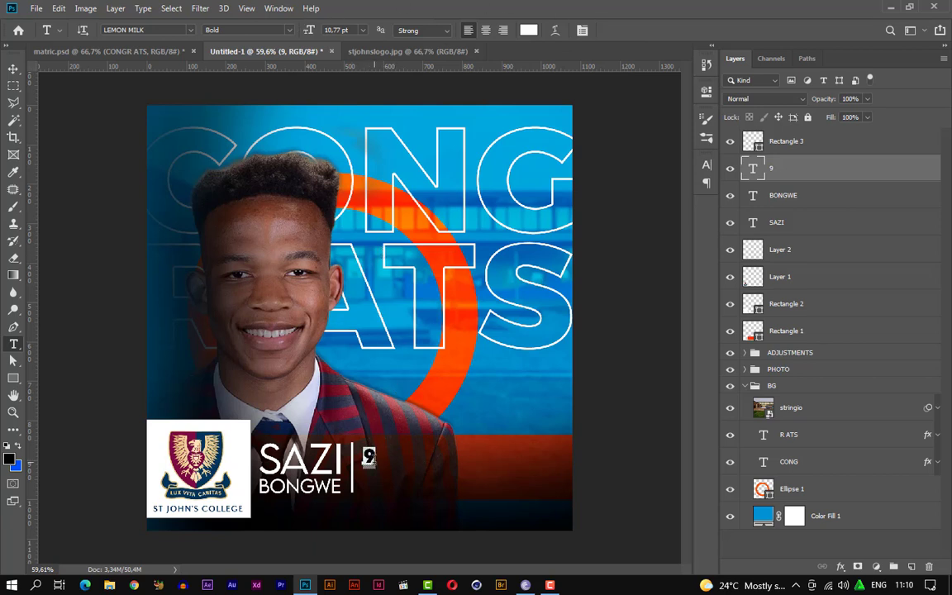
double_click(368, 457)
left_click(287, 32)
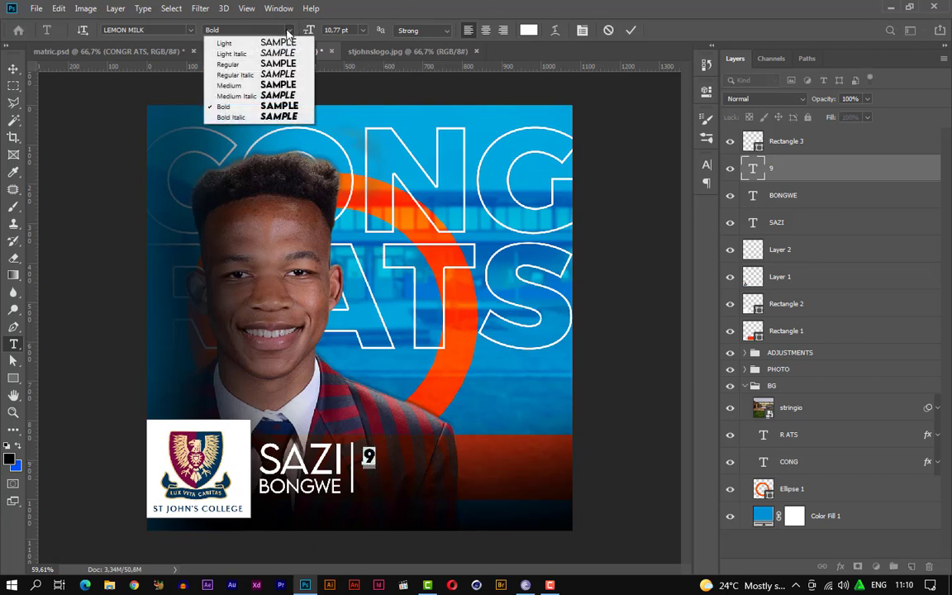
left_click(279, 86)
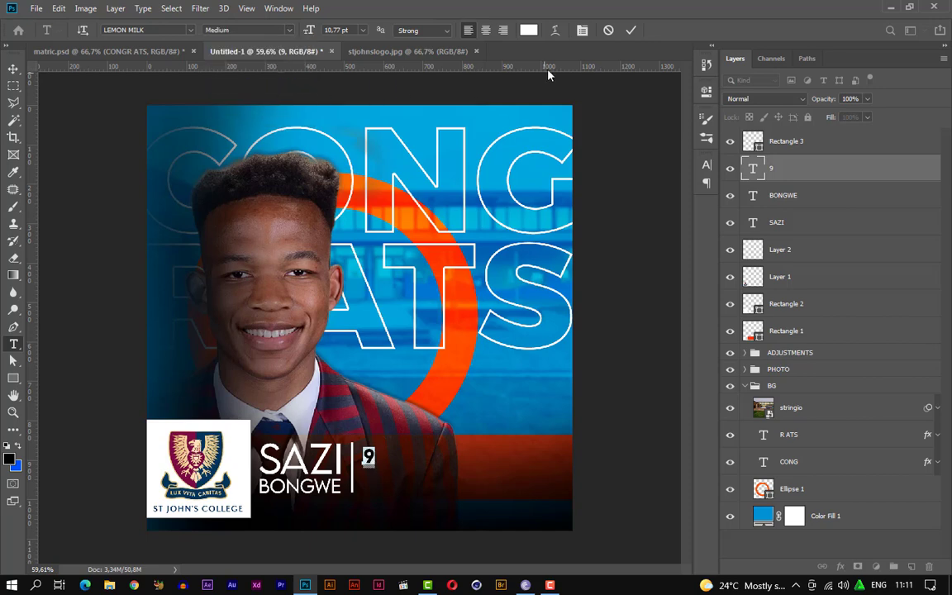
left_click(630, 30)
Type DISTINCTONS after the 9 so the line reads 9 DISTINCTONS
left_click(13, 68)
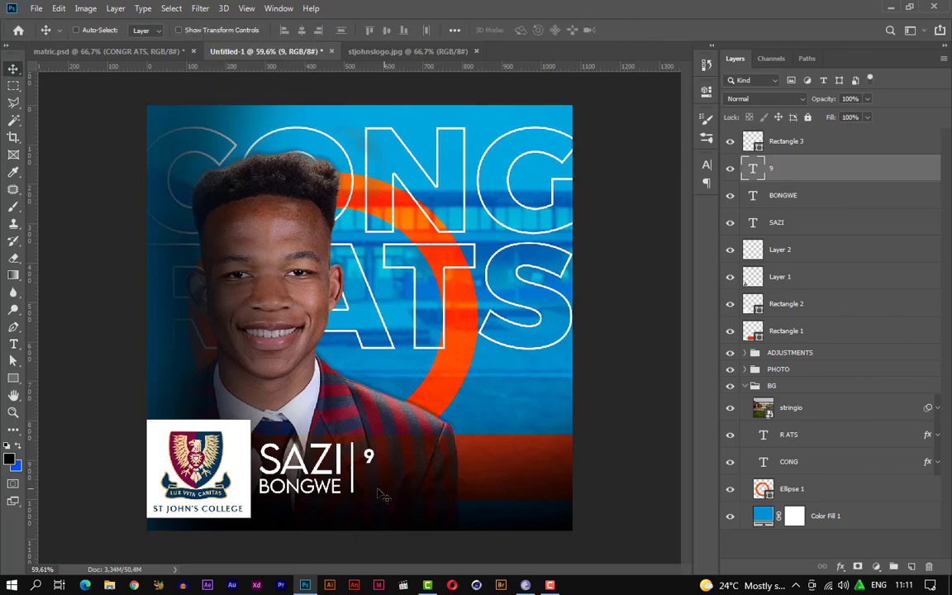
scroll(362, 436, "up", 3)
scroll(371, 476, "up", 2)
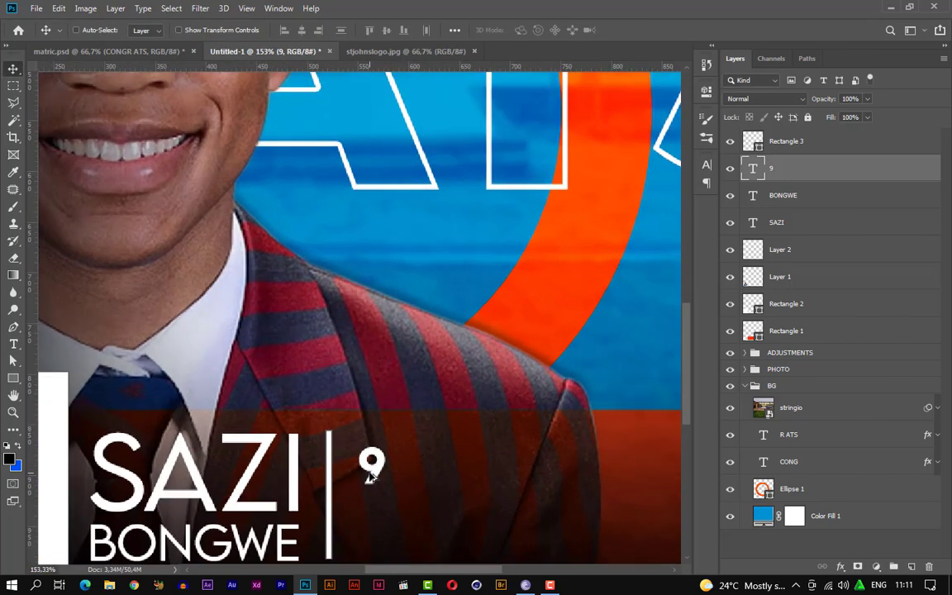
key("t")
left_click(376, 467)
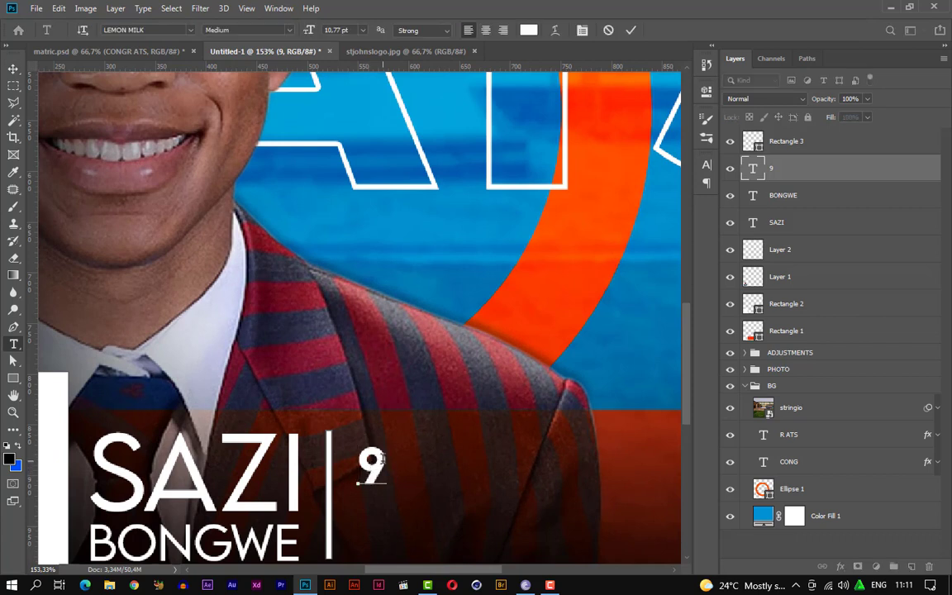
type("DIST")
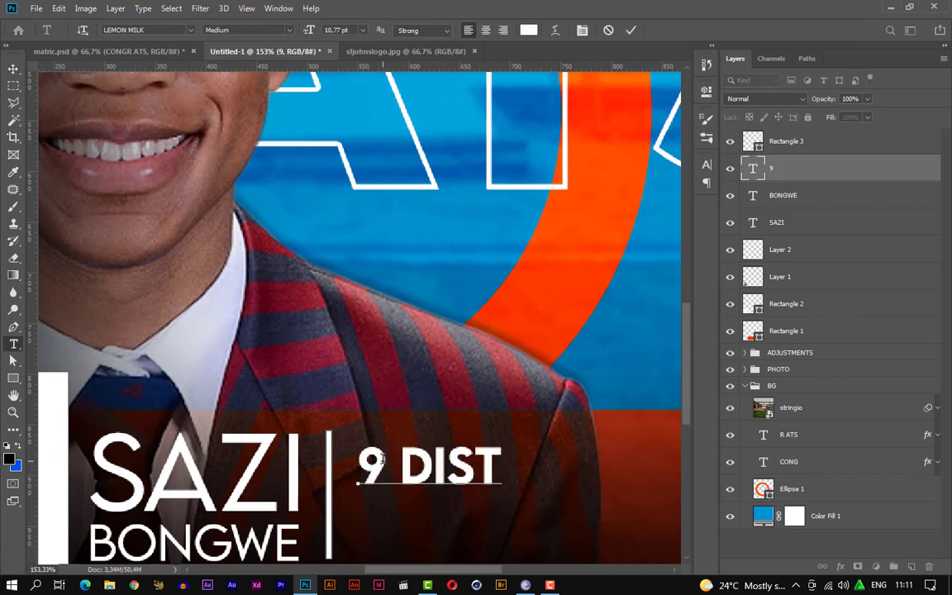
type("INCTON")
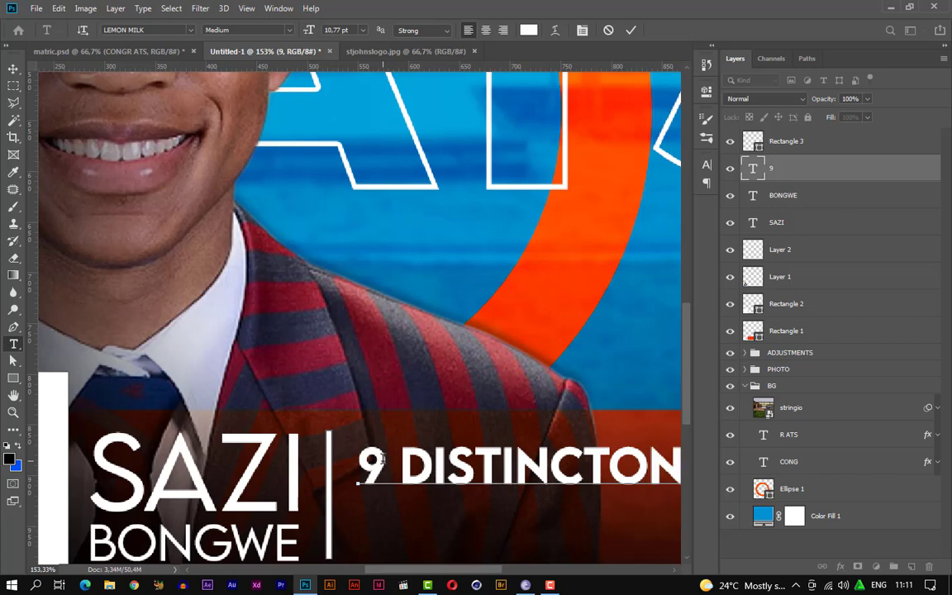
left_click(631, 29)
Set the word DISTINCTONS to LEMON MILK Light weight
key("ctrl+0")
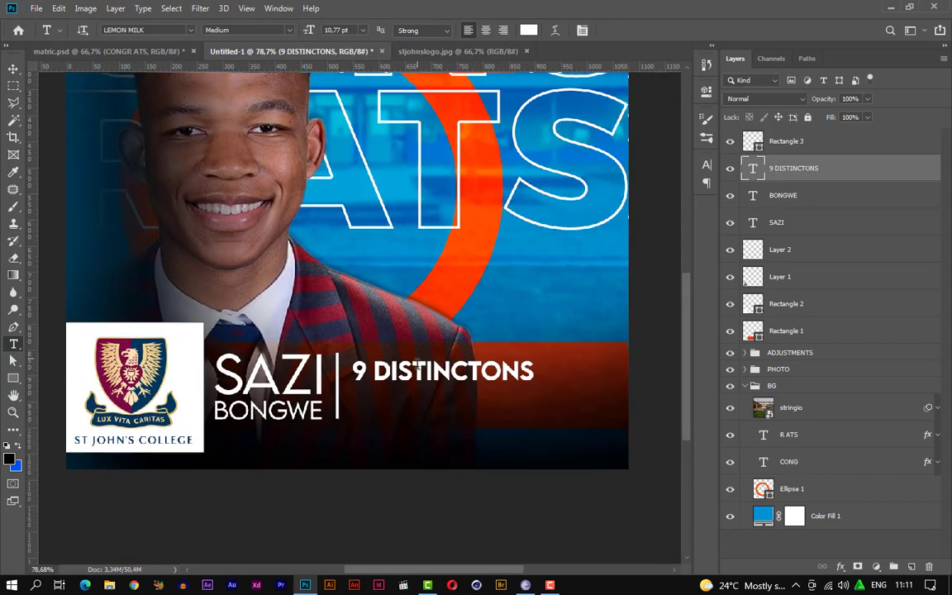
left_click_drag(373, 372, 536, 374)
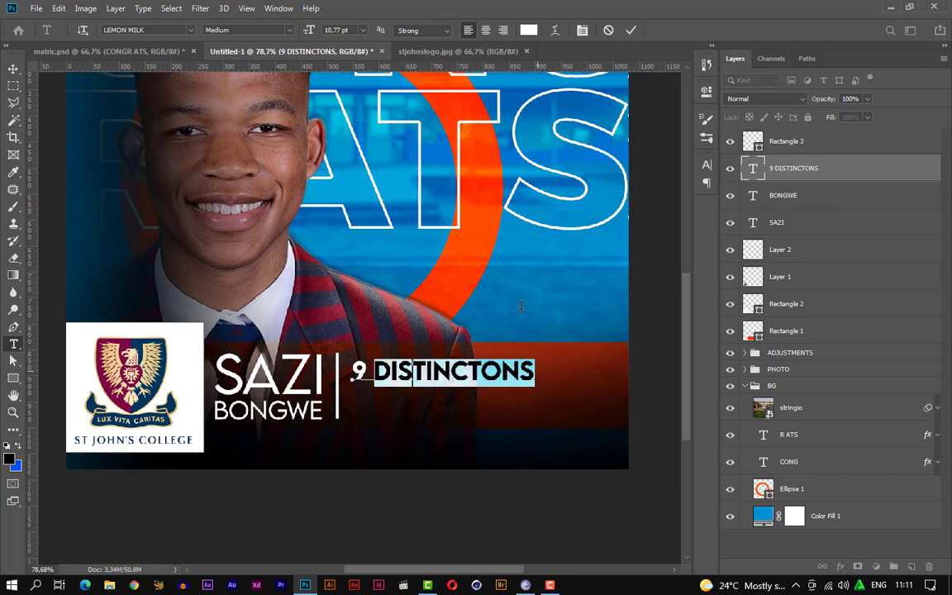
left_click(286, 30)
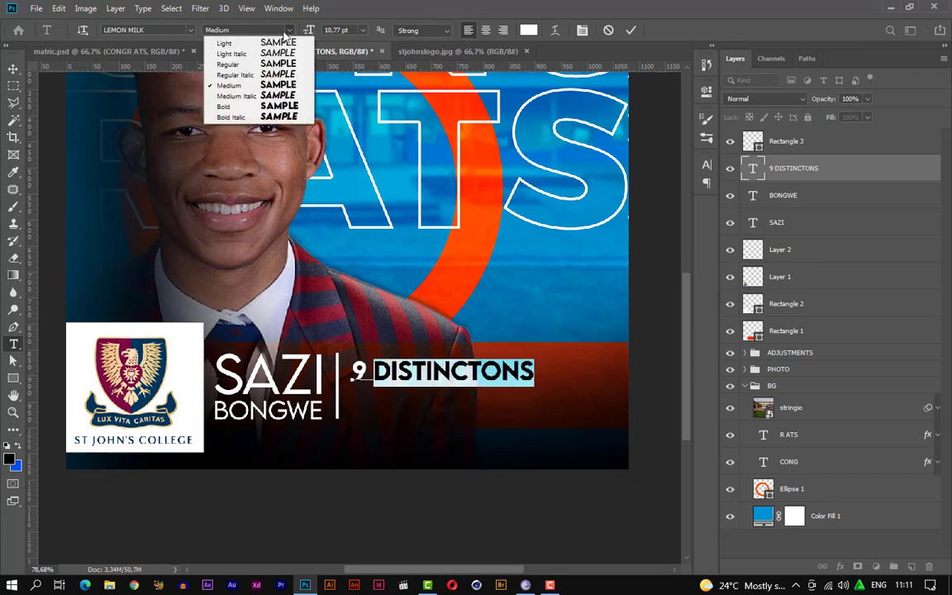
left_click(269, 65)
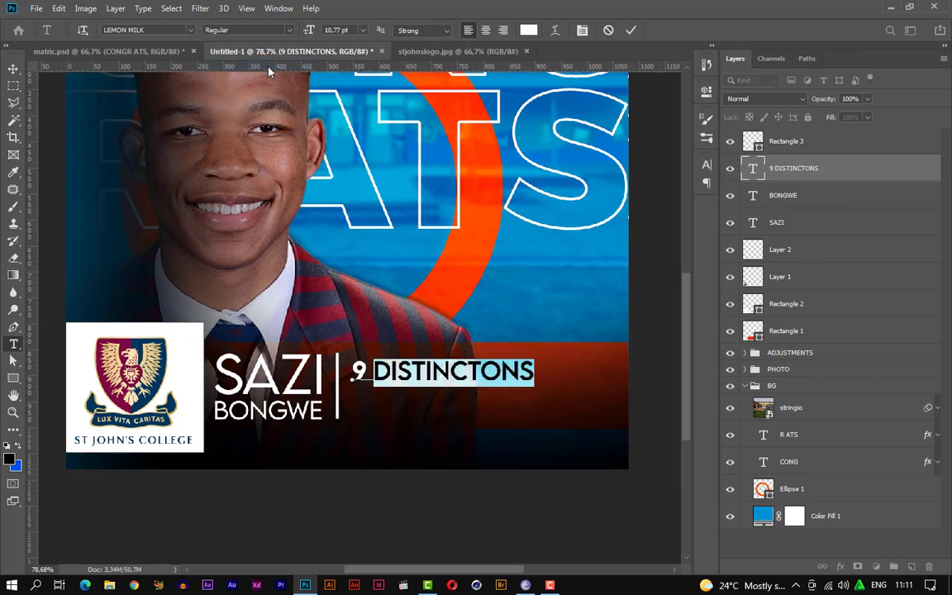
left_click(631, 31)
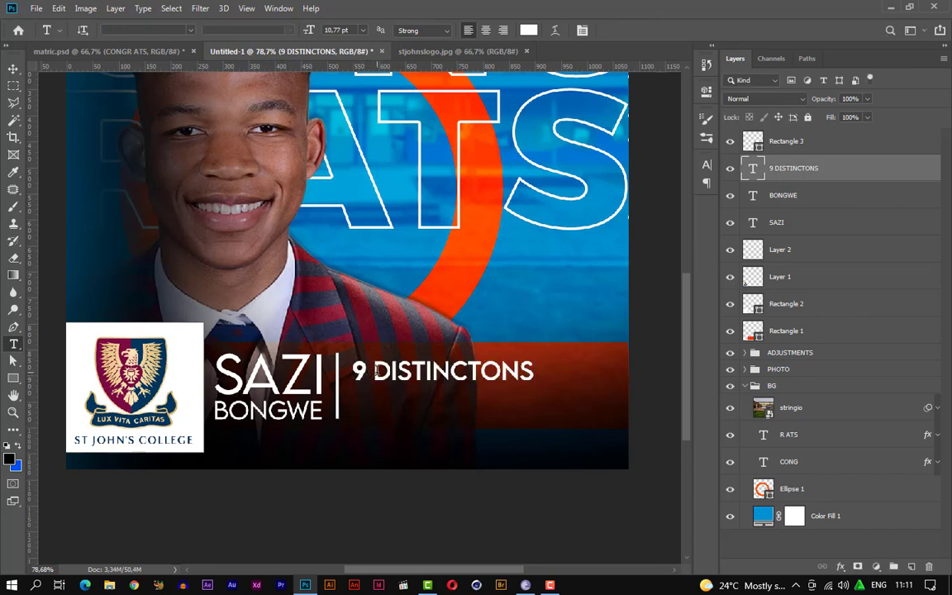
double_click(376, 372)
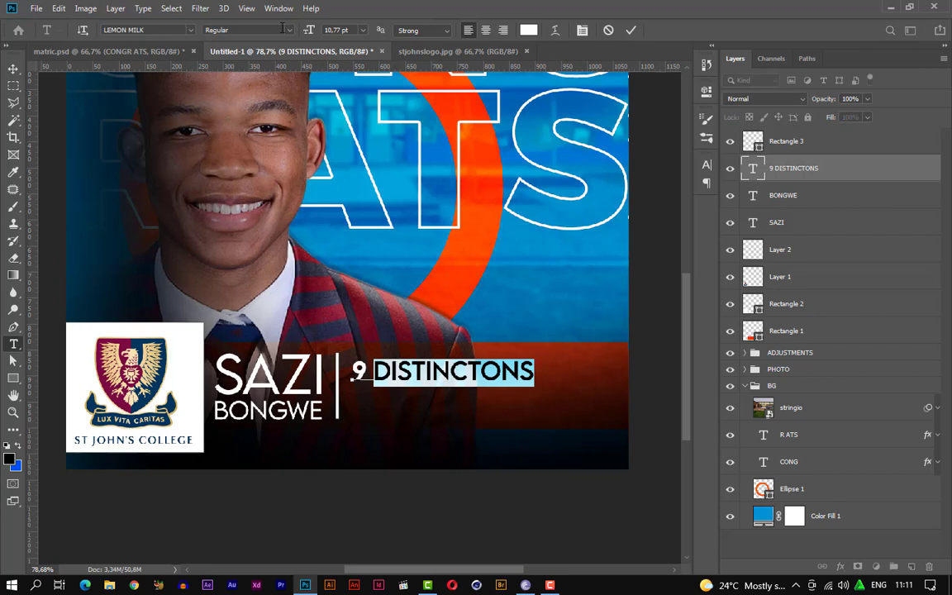
left_click(263, 29)
left_click(266, 45)
left_click(630, 30)
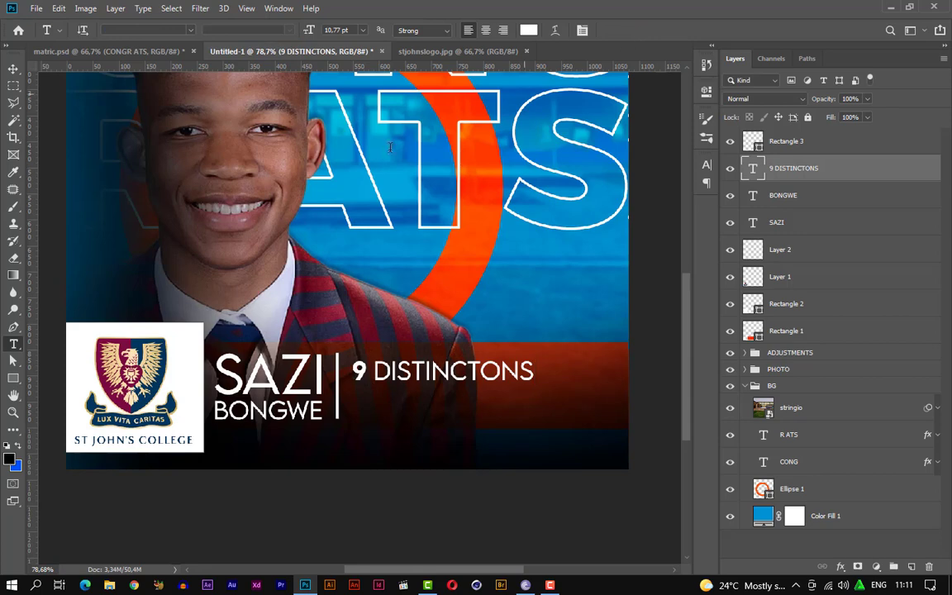
Compare against the matric.psd reference, then select the surname text layer in Untitled-1
left_click(93, 50)
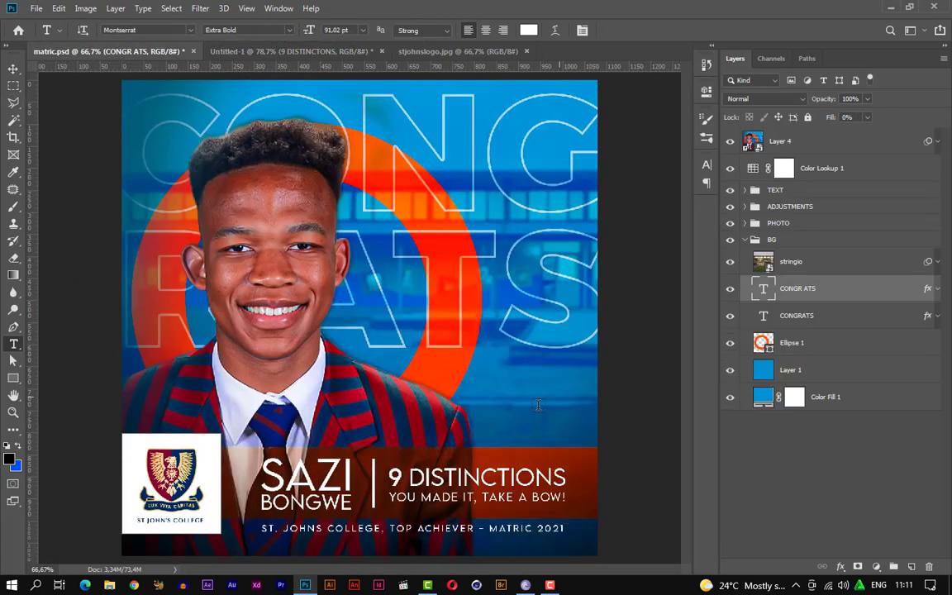
left_click(343, 51)
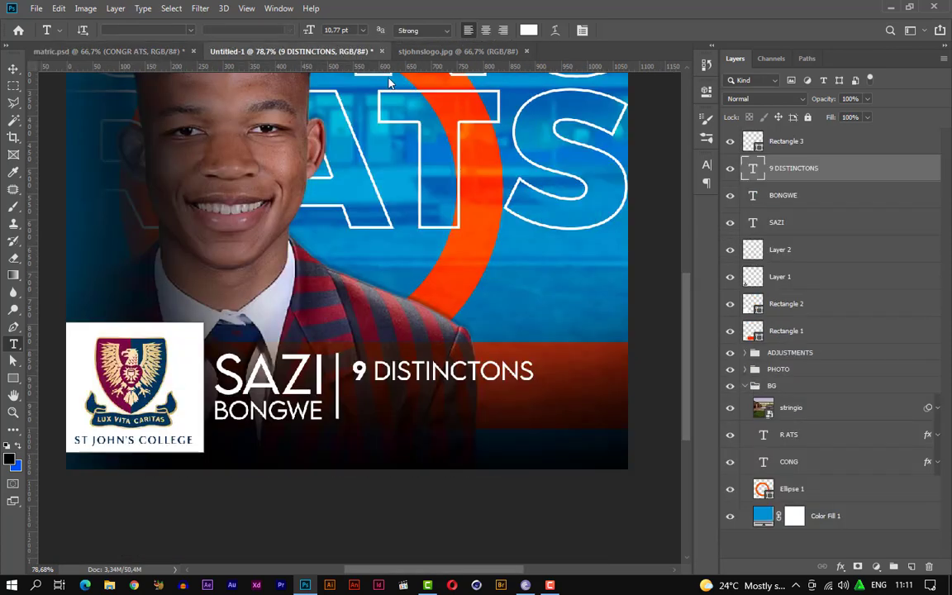
left_click(13, 68)
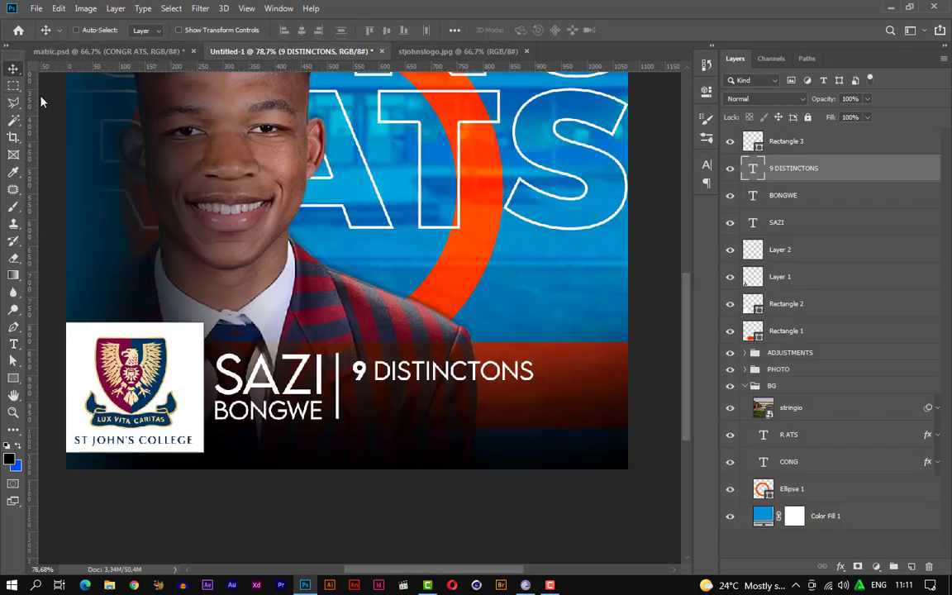
left_click(292, 411)
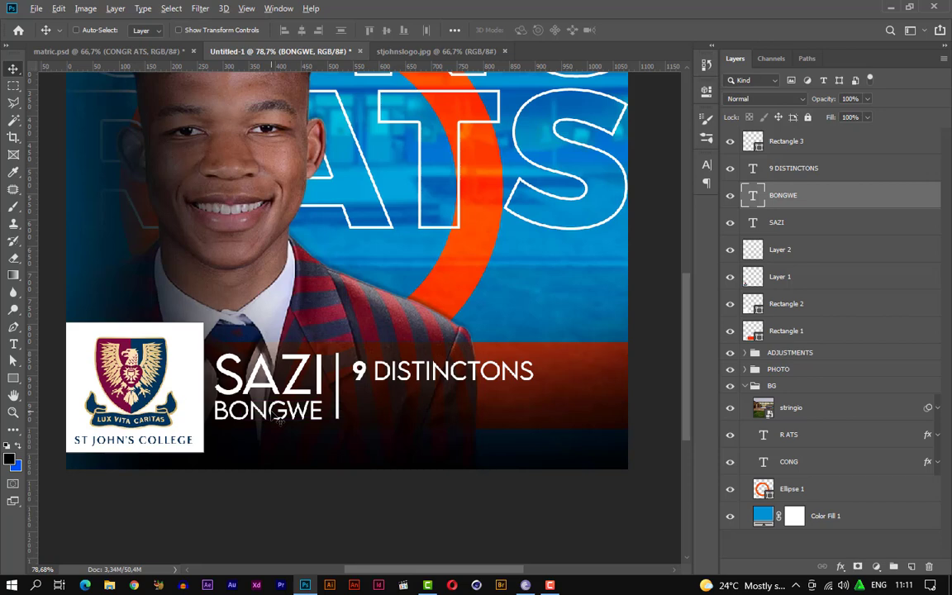
Duplicate the surname text below 9 DISTINCTONS and retype it as YOU MADE IT, TAKE A BOW!
left_click_drag(295, 413, 432, 417)
scroll(415, 428, "up", 4)
scroll(417, 424, "down", 3)
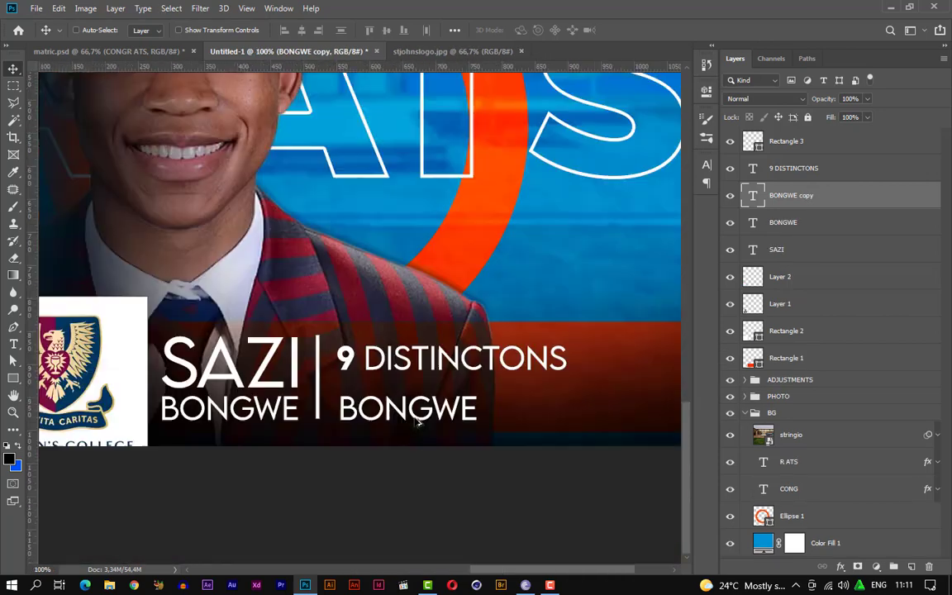
double_click(419, 417)
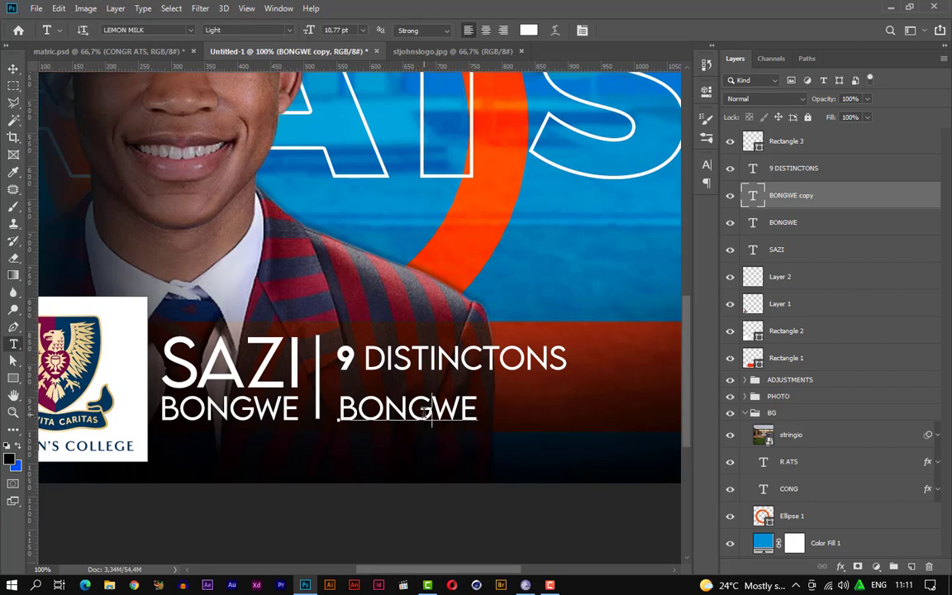
type("YOU MADE ")
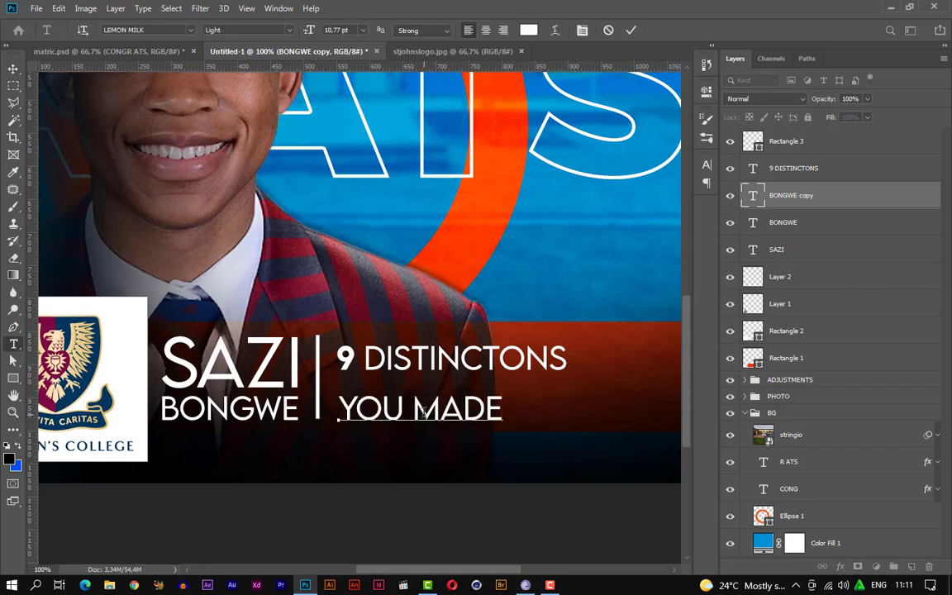
type("IT, TAKE")
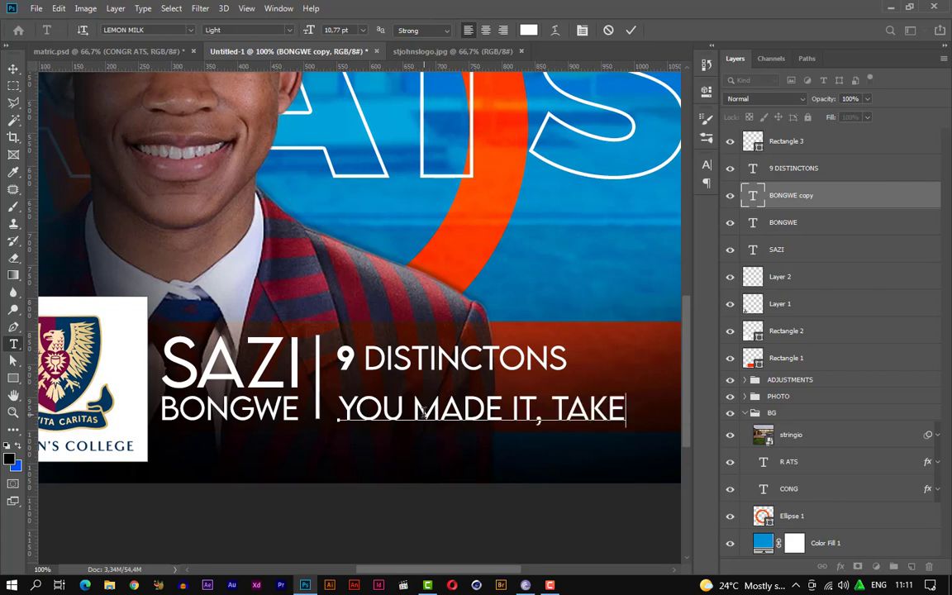
type(" A B")
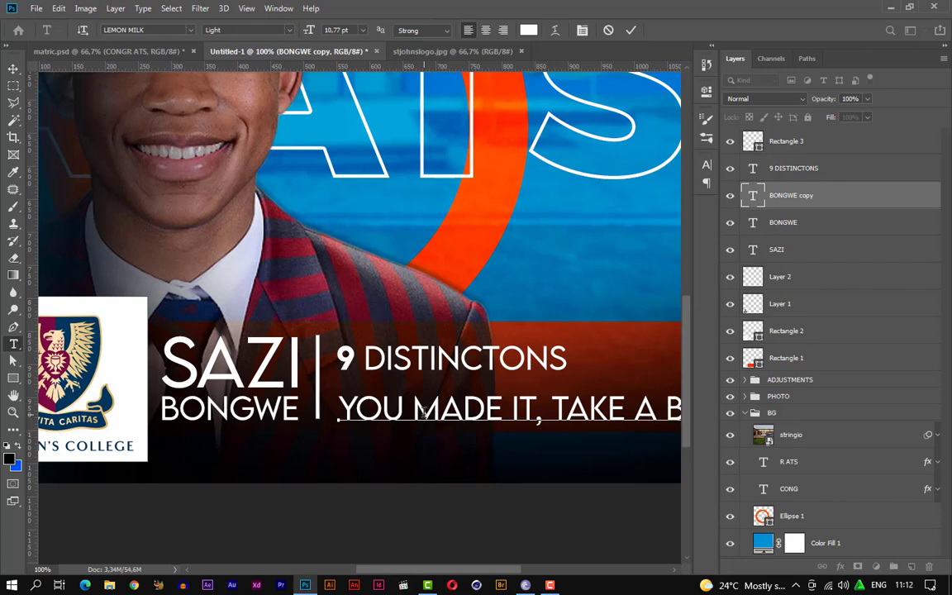
left_click(630, 29)
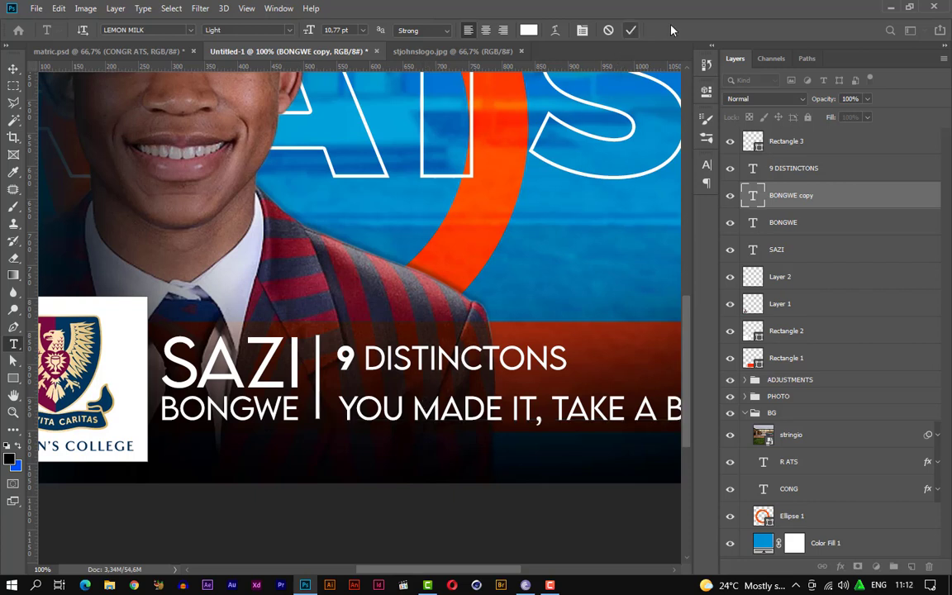
Scale the tagline down to 63% so it shows in full
left_click(13, 67)
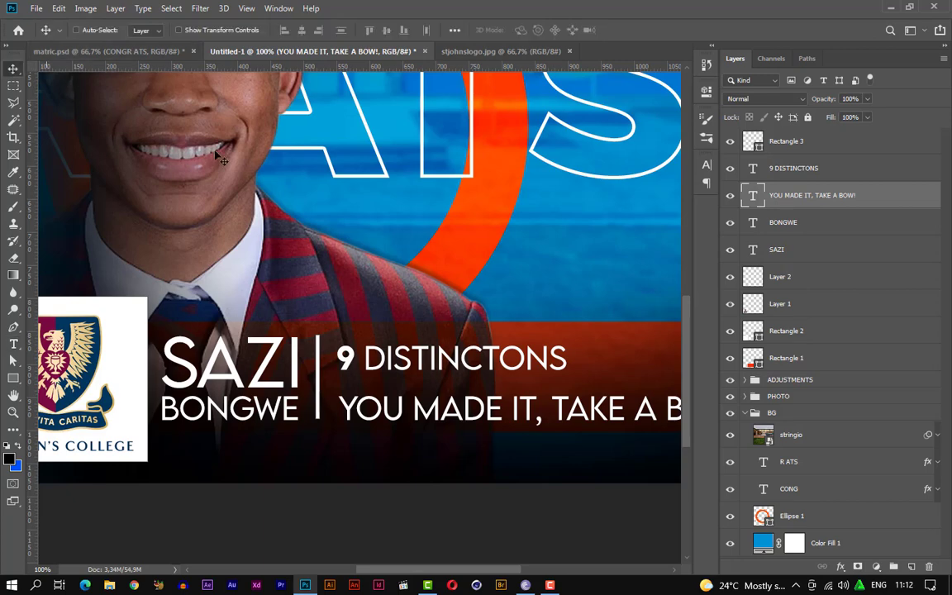
key("ctrl+0")
key("ctrl+plus")
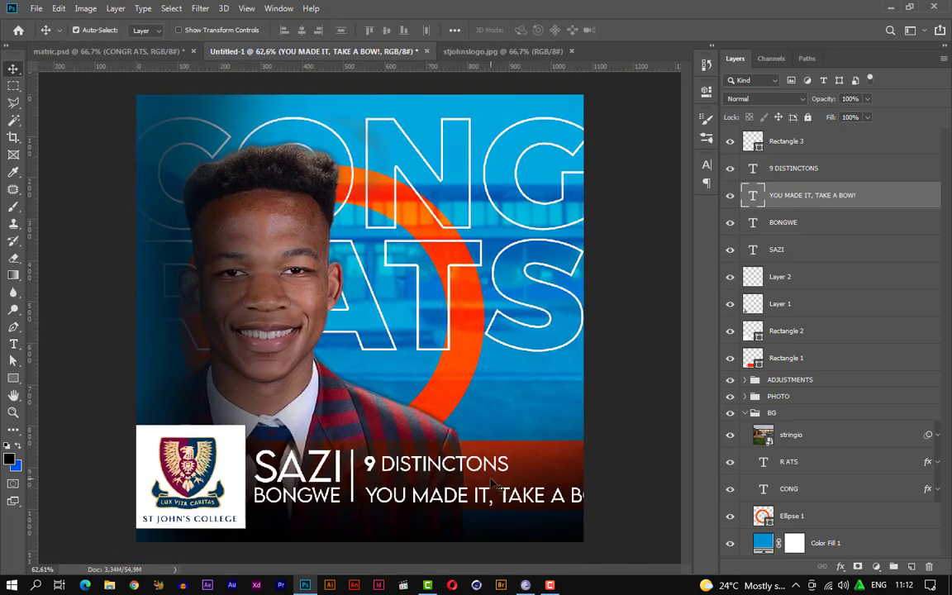
key("ctrl+t")
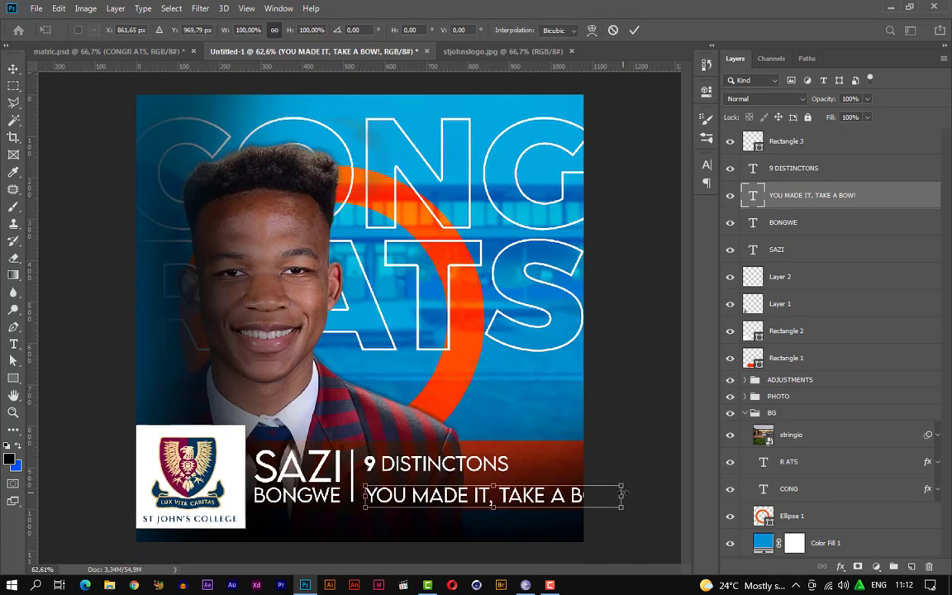
left_click_drag(621, 494, 516, 486)
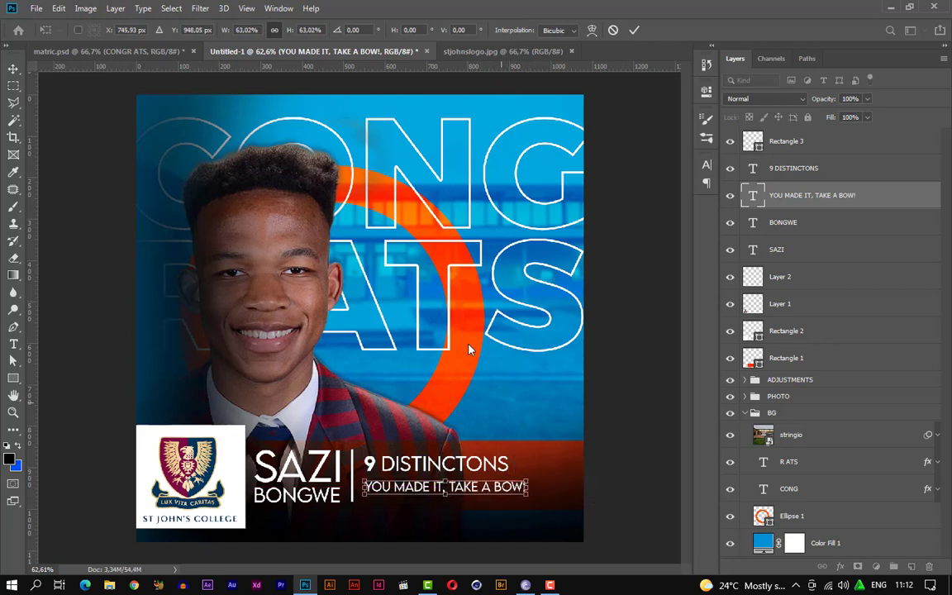
key("Return")
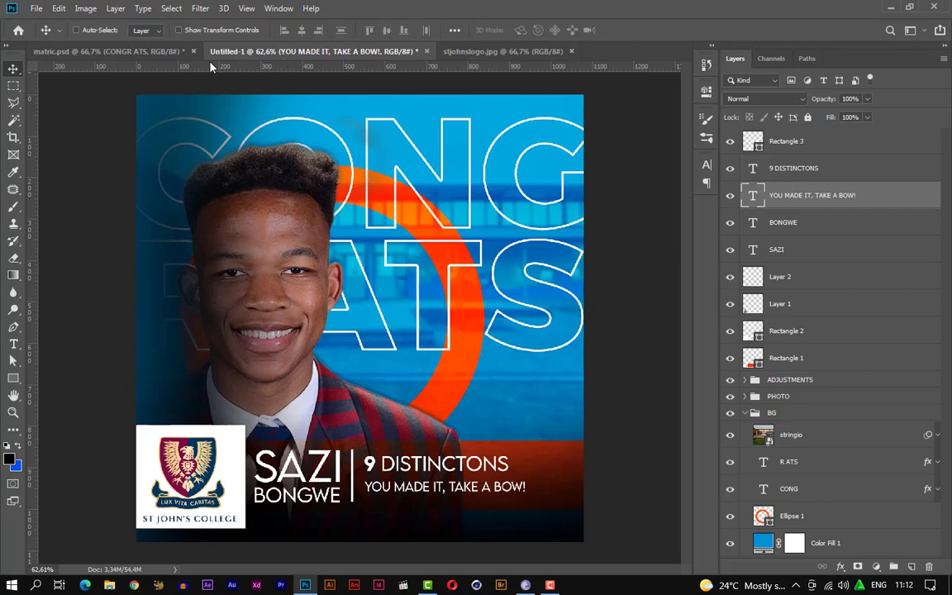
Scale the 9 DISTINCTONS line down slightly
left_click(126, 54)
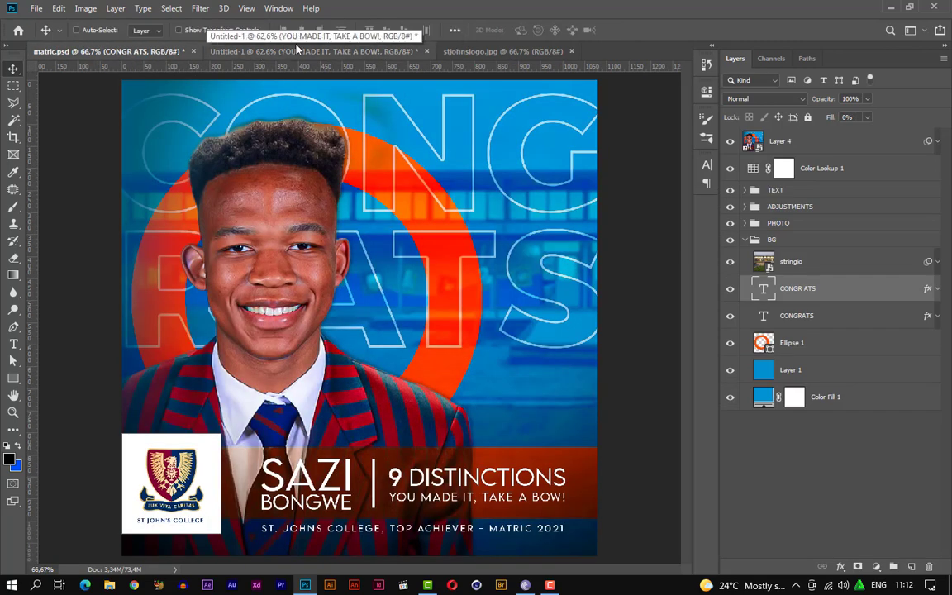
left_click(372, 53)
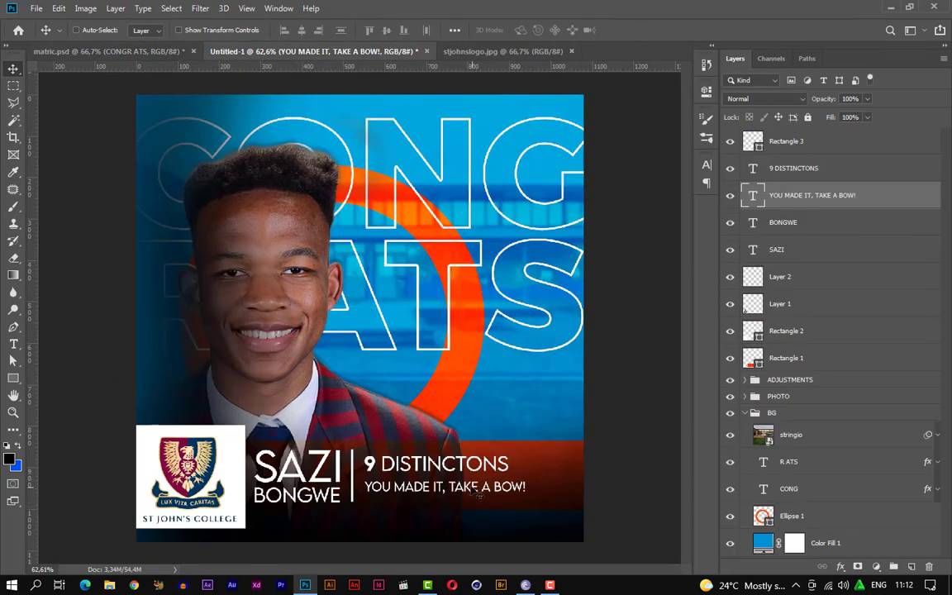
left_click(506, 467, "ctrl")
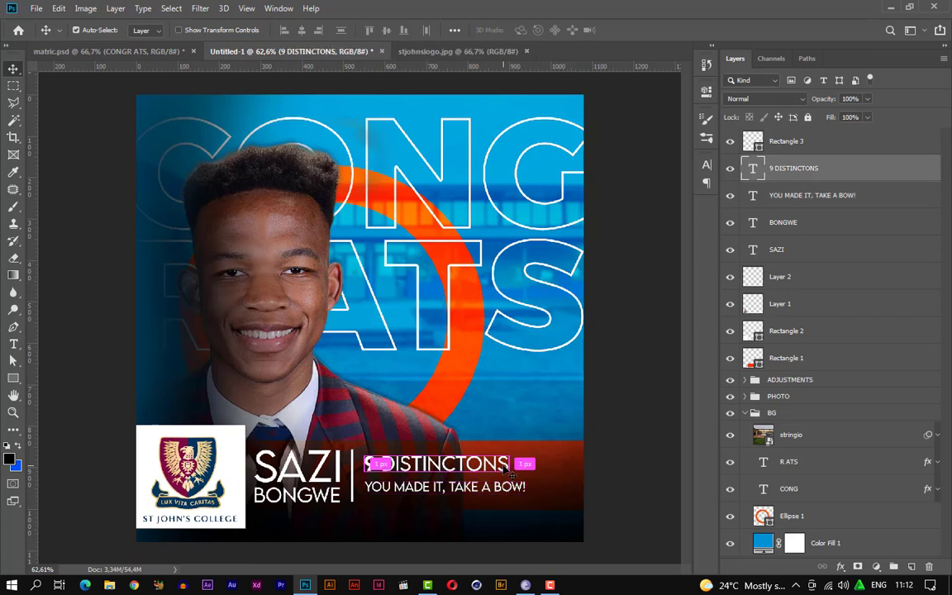
key("ctrl+t")
left_click_drag(536, 452, 529, 455)
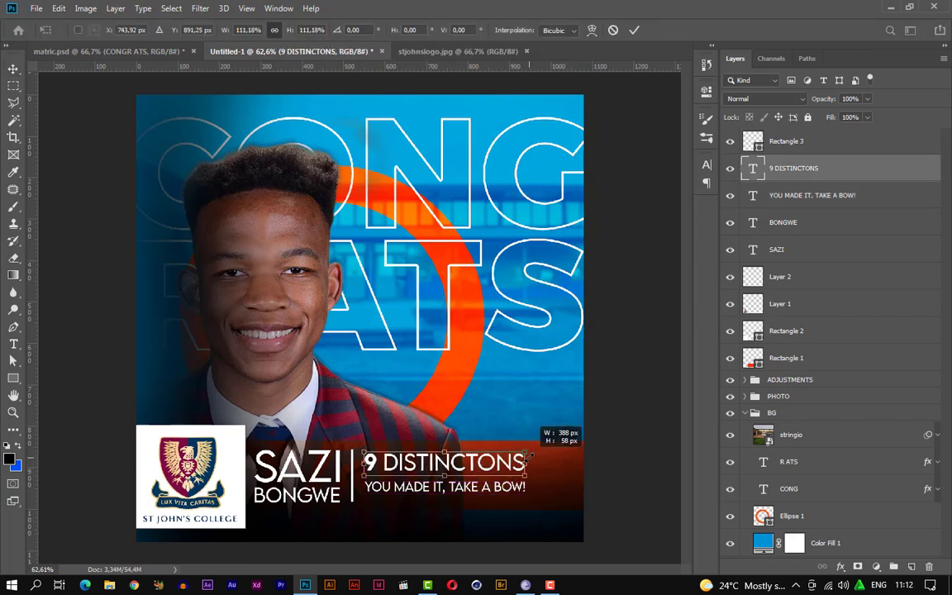
left_click(634, 29)
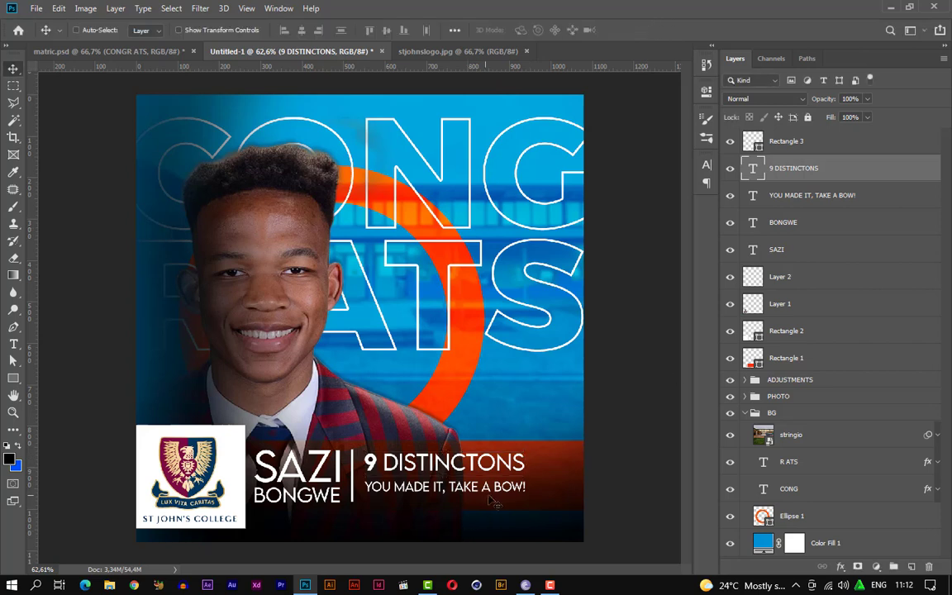
Place a duplicate of the tagline lower down near the poster's bottom edge
key("ctrl+r")
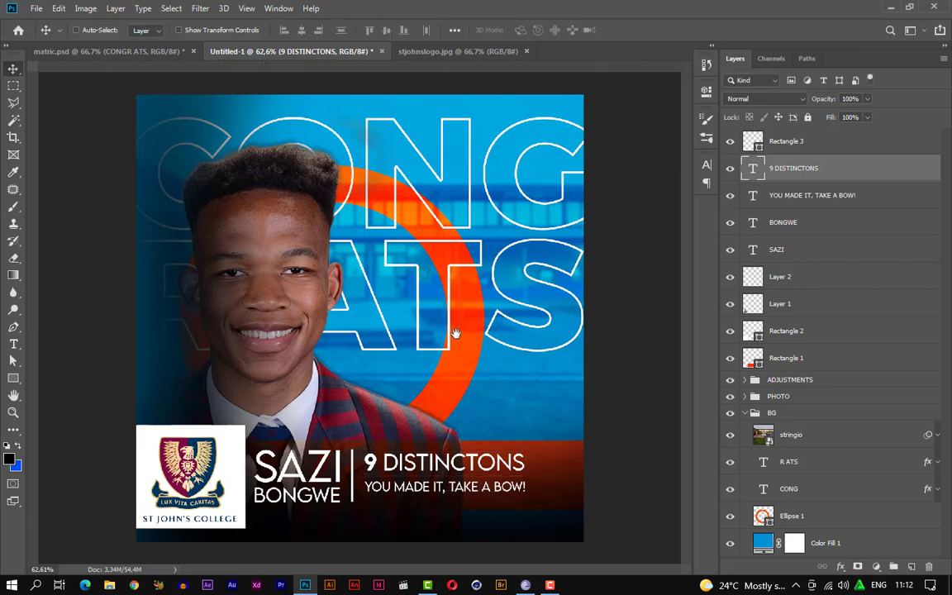
key("ctrl+r")
left_click(418, 492, "ctrl")
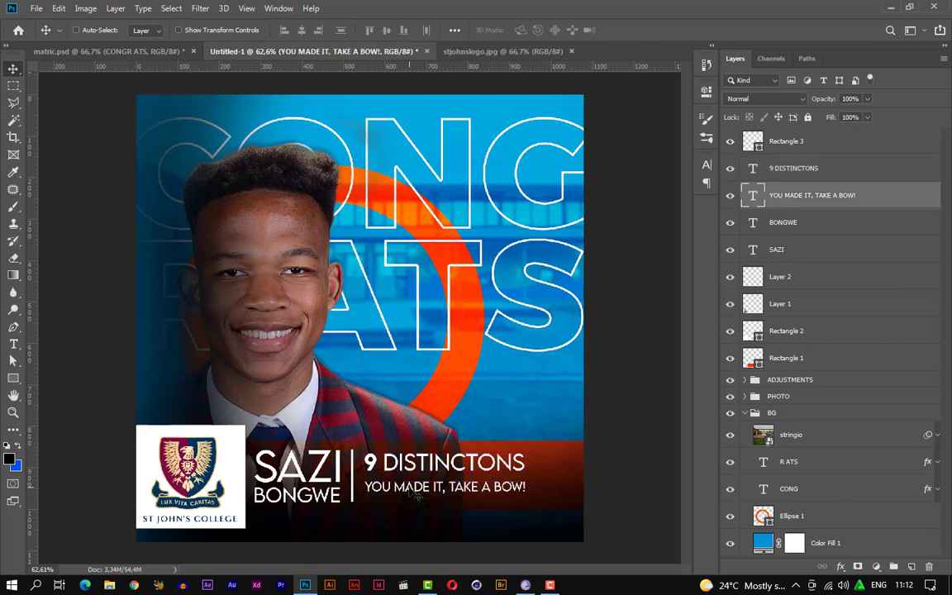
left_click_drag(418, 493, 409, 522)
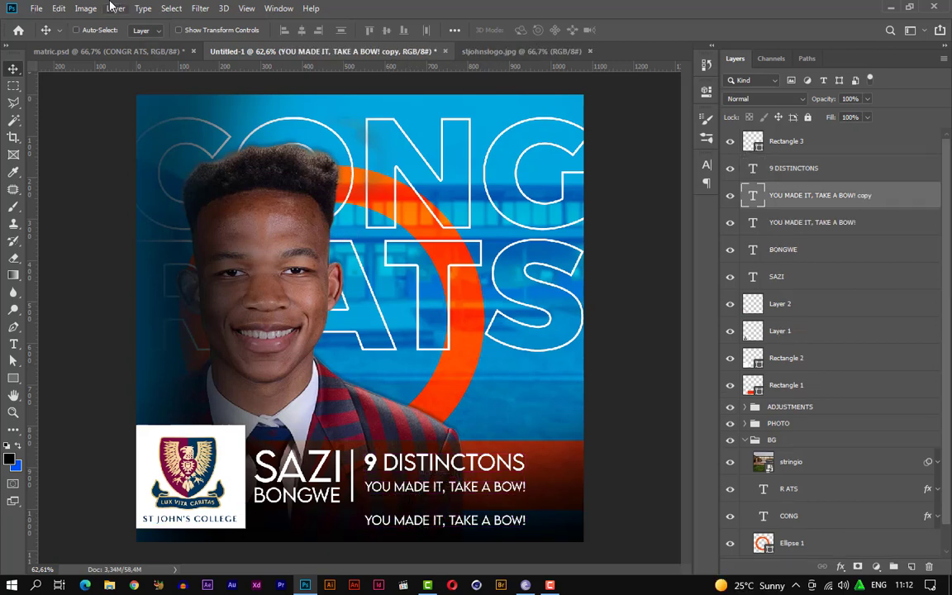
left_click(103, 51)
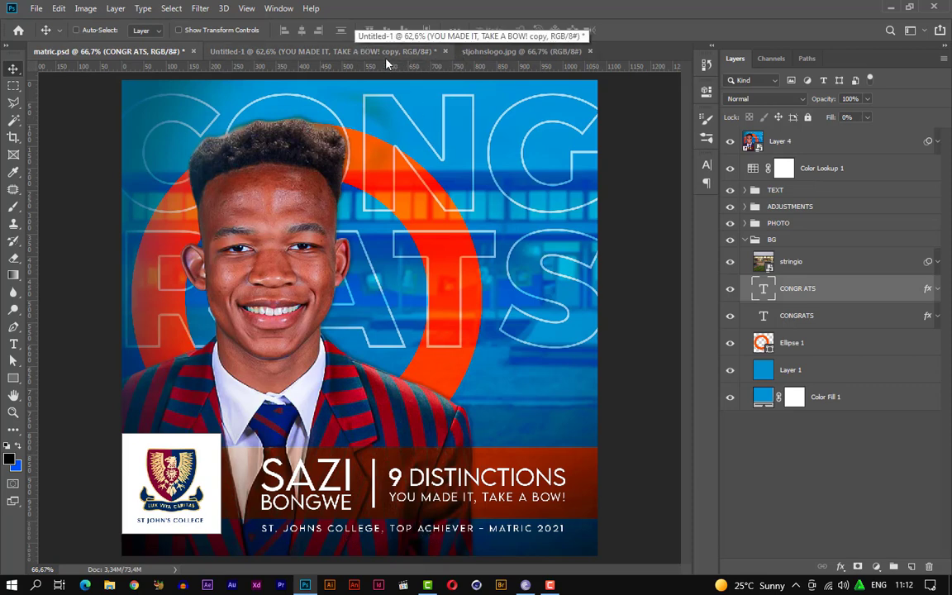
left_click(347, 51)
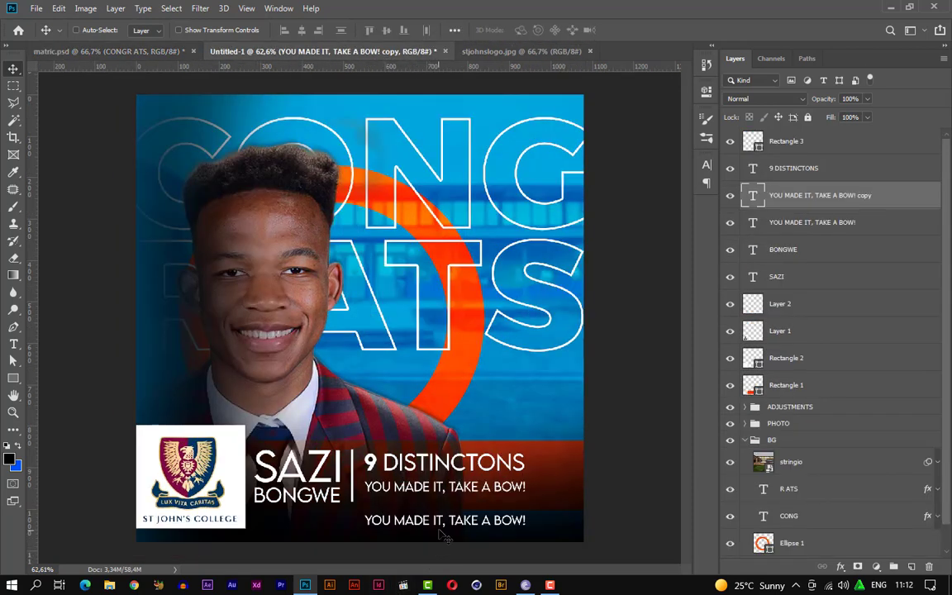
Replace the lower tagline copy's text with ST.JOHN'S COLLEGE - TOP ACHIEVER
key("t")
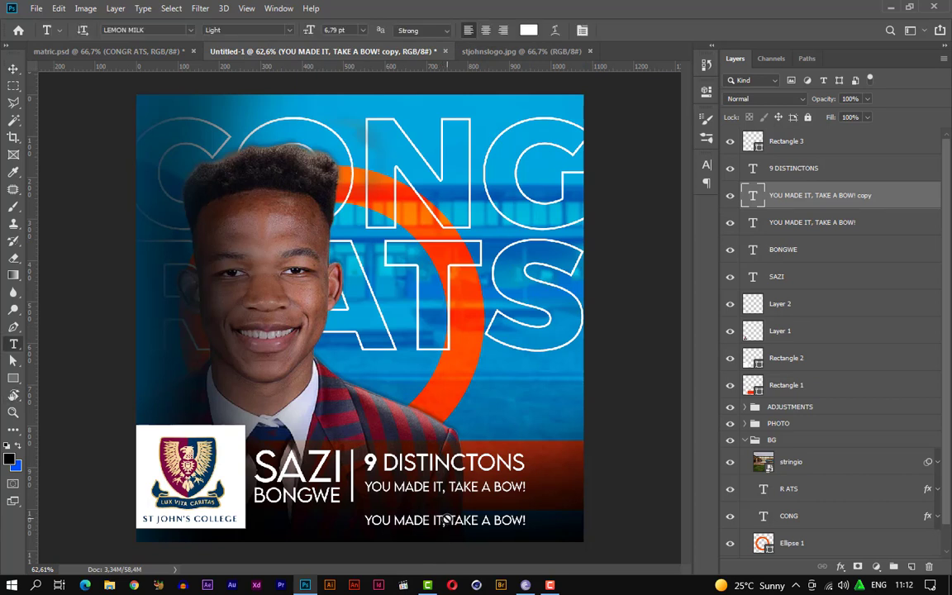
left_click(446, 520)
key("ctrl+a")
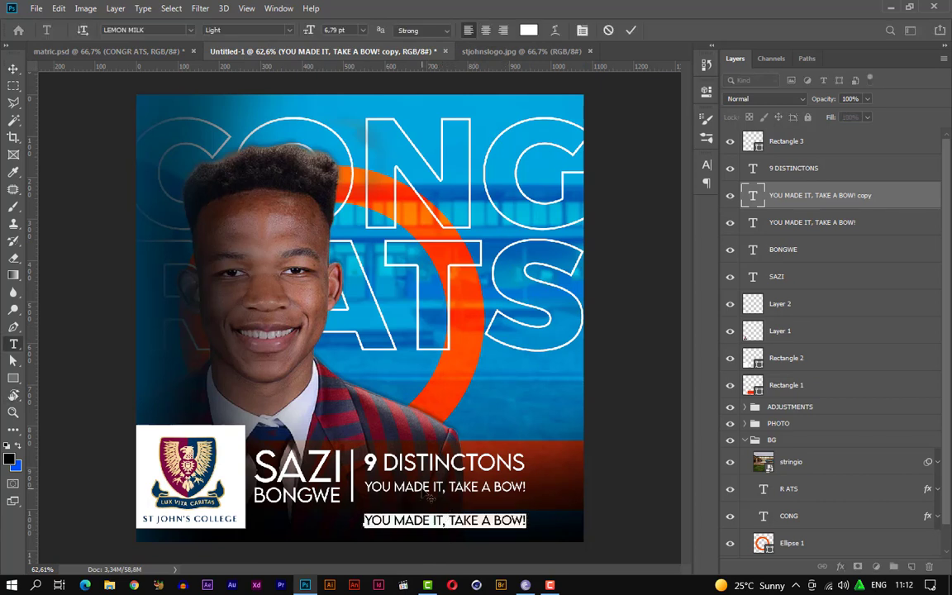
type("ST")
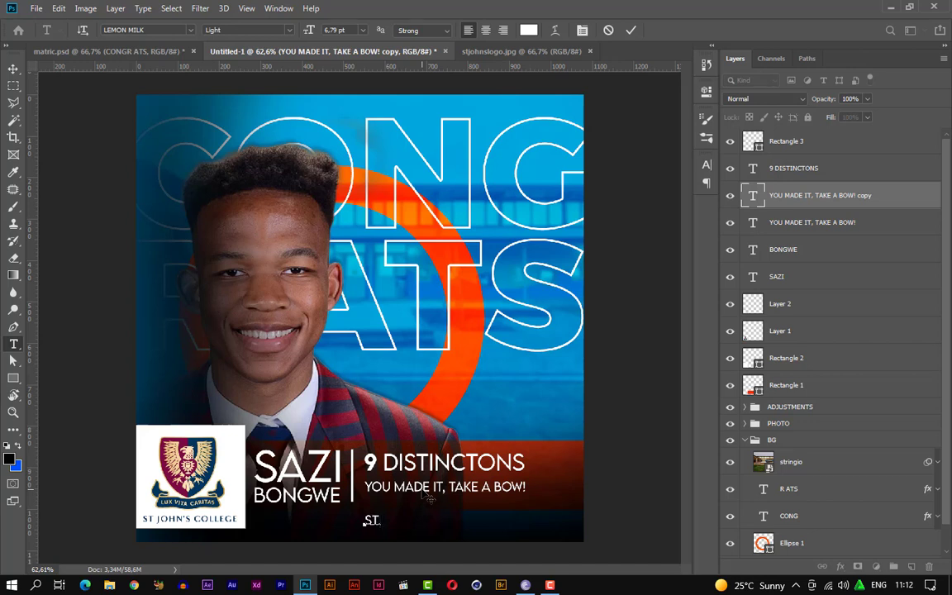
type(" JOHN")
key("BackSpace")
type("'S COL")
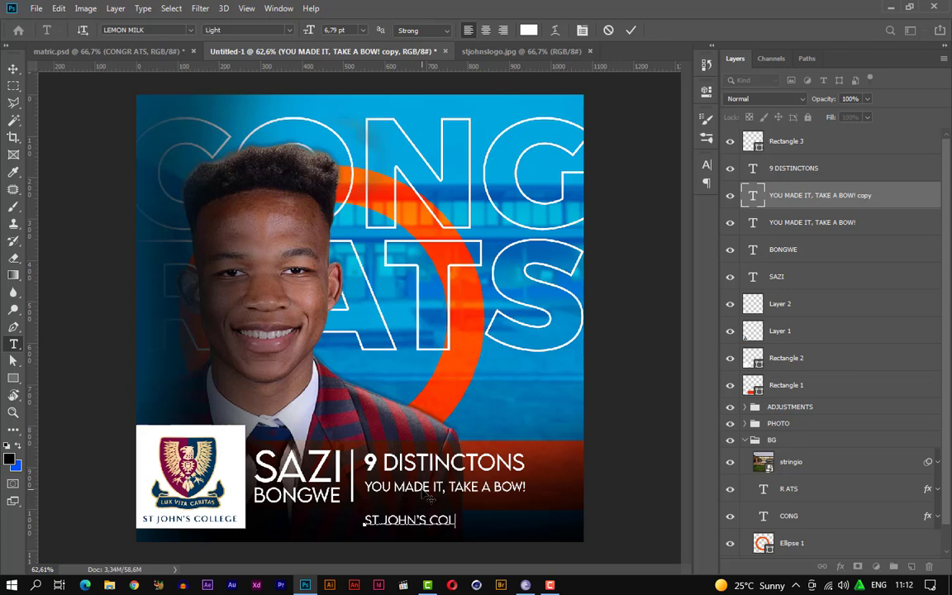
type("LEGE - TOP ACHI")
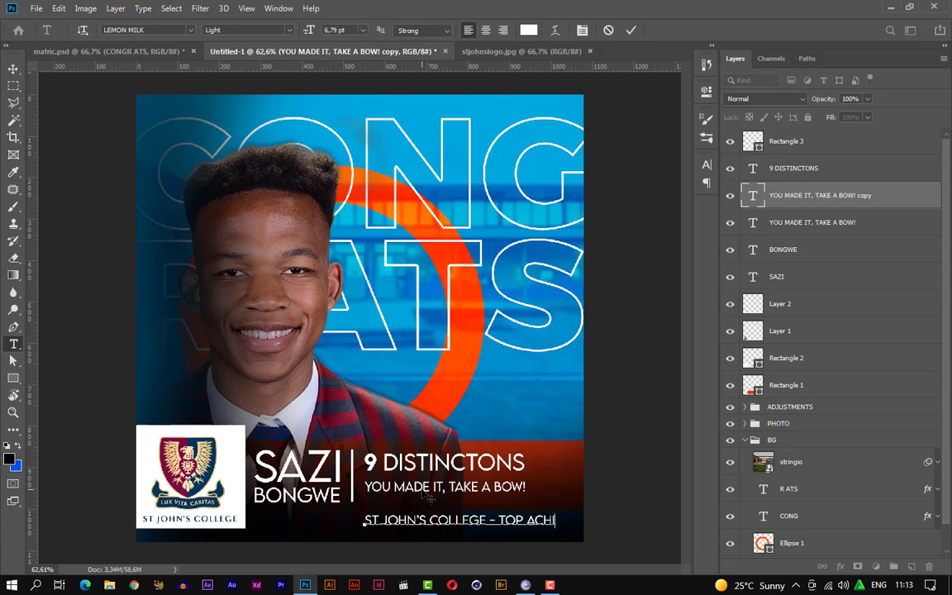
type("EVER")
key("ctrl+a")
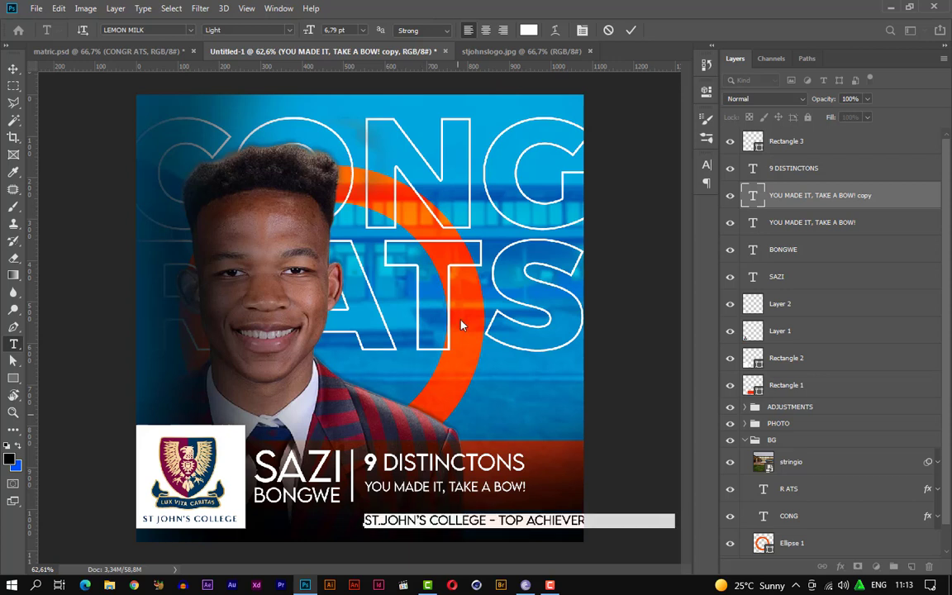
Scale the school line to about 70% and move it left beside the logo
left_click(631, 30)
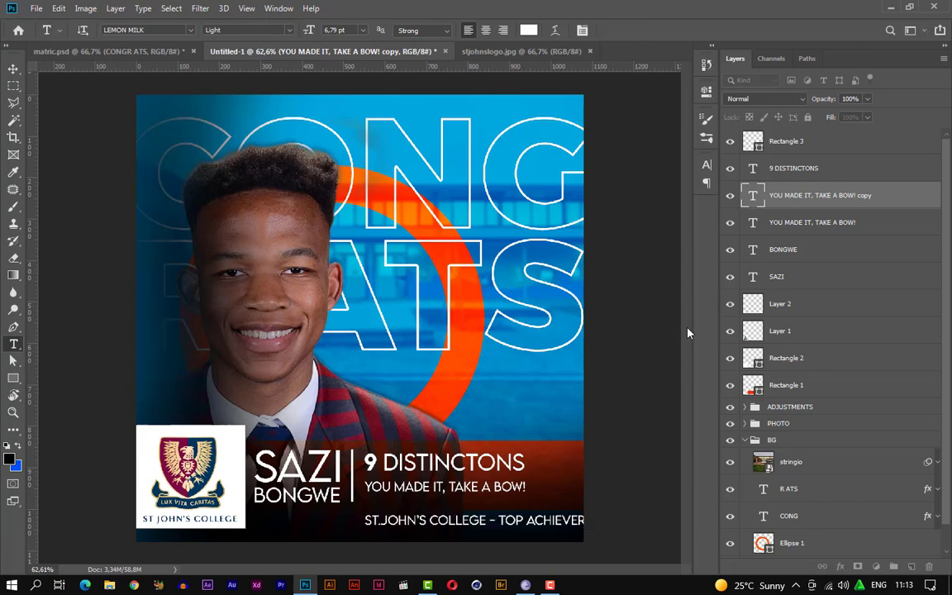
key("ctrl+t")
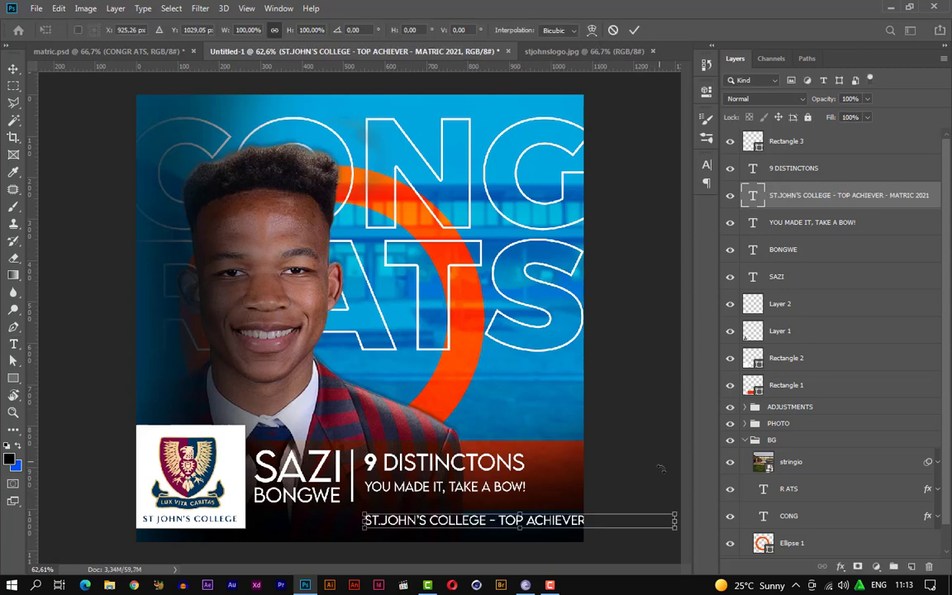
left_click_drag(673, 520, 578, 519)
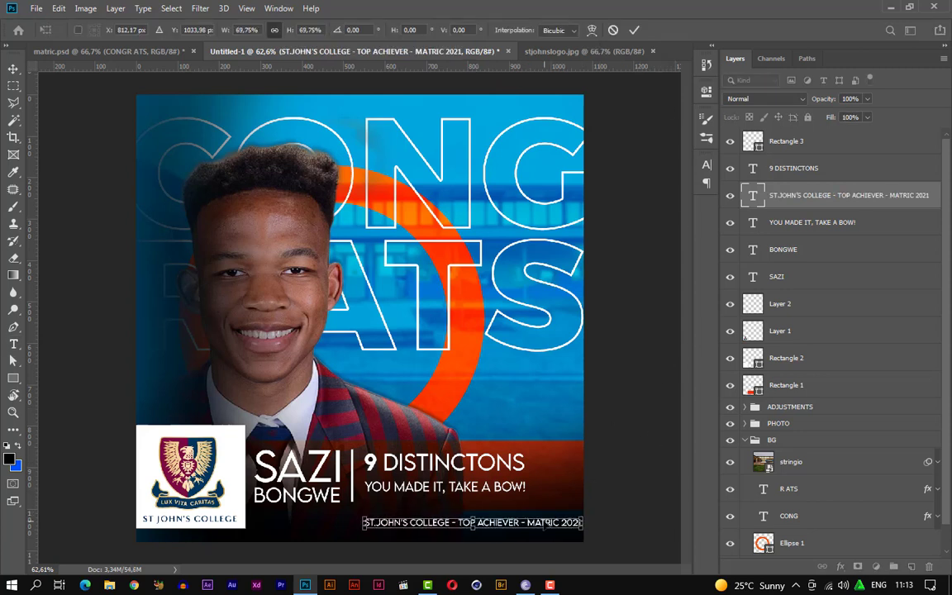
left_click_drag(495, 517, 420, 529)
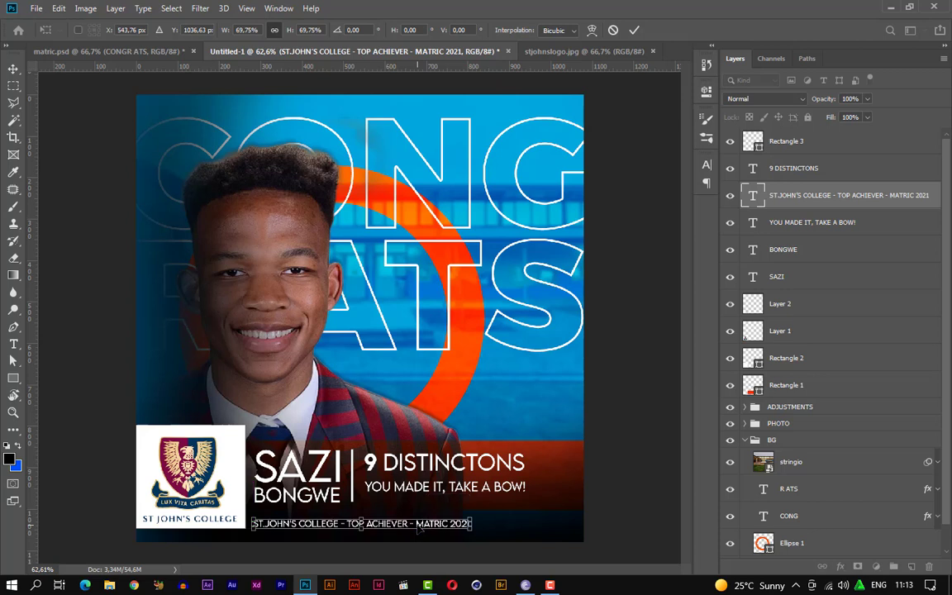
left_click(633, 30)
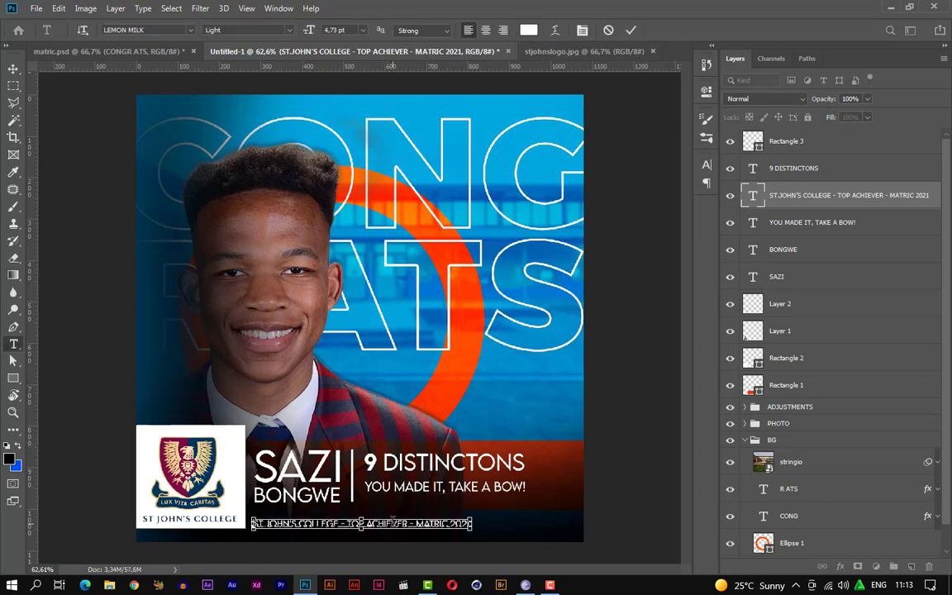
Set the school line's letter tracking to 160
triple_click(392, 518)
left_click(581, 31)
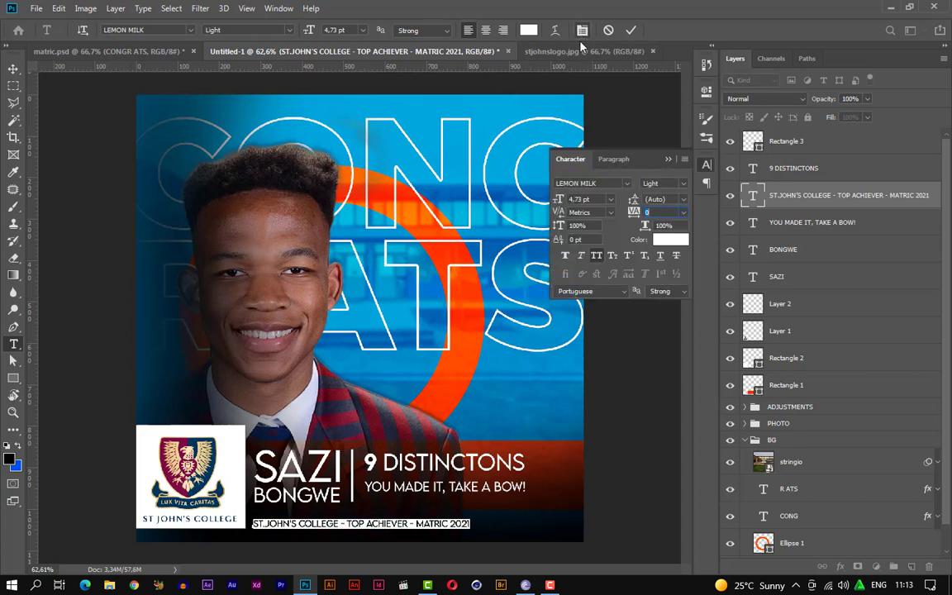
left_click_drag(634, 212, 671, 213)
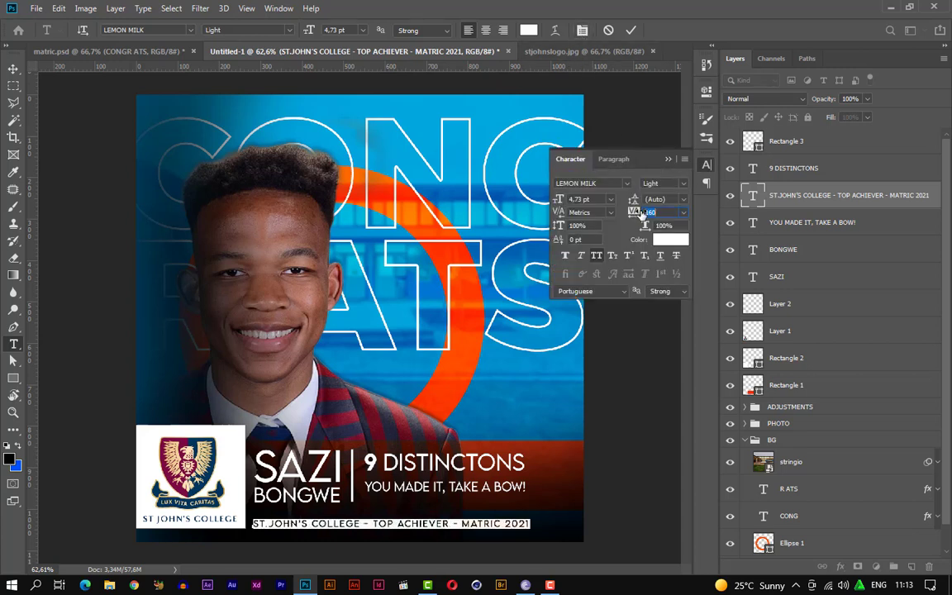
left_click(631, 30)
left_click(667, 158)
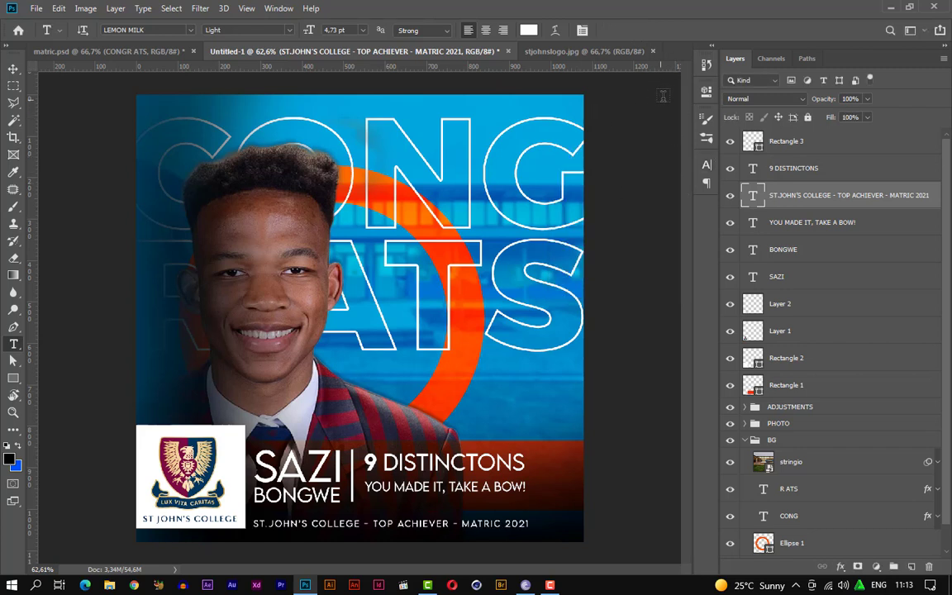
left_click(14, 69)
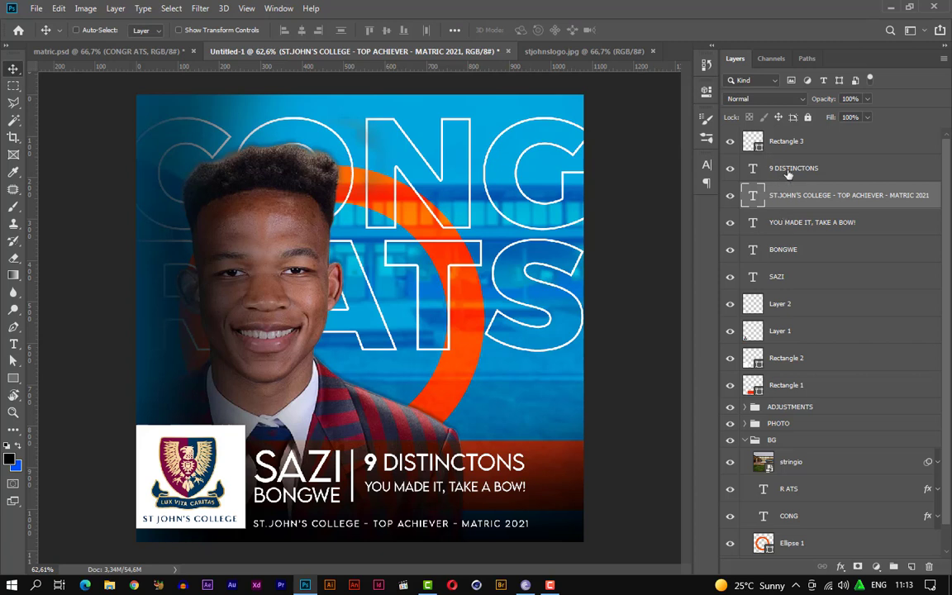
Group the layers from Rectangle 3 to Rectangle 1 as TEXT and collapse the BG group
left_click(785, 141)
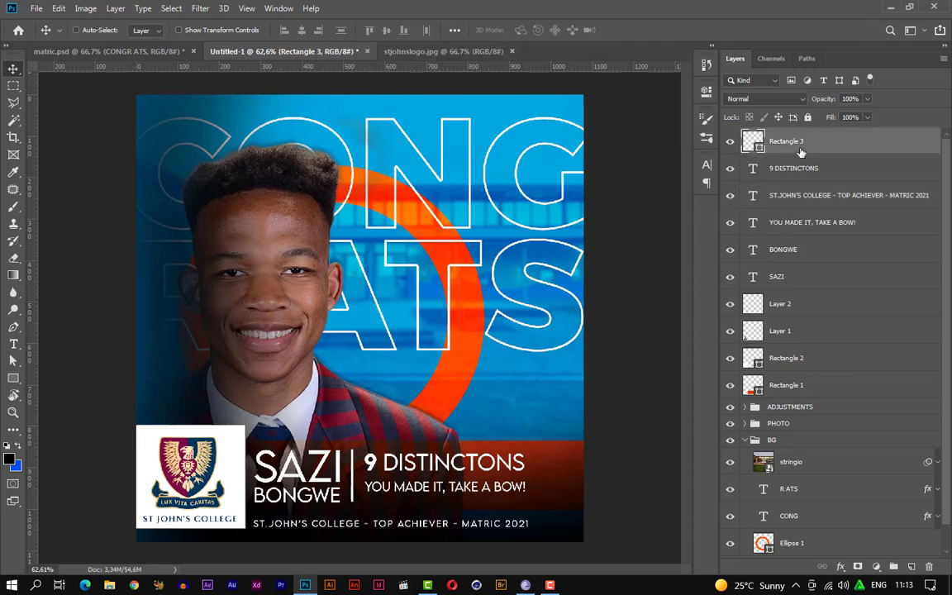
left_click(814, 387, "shift")
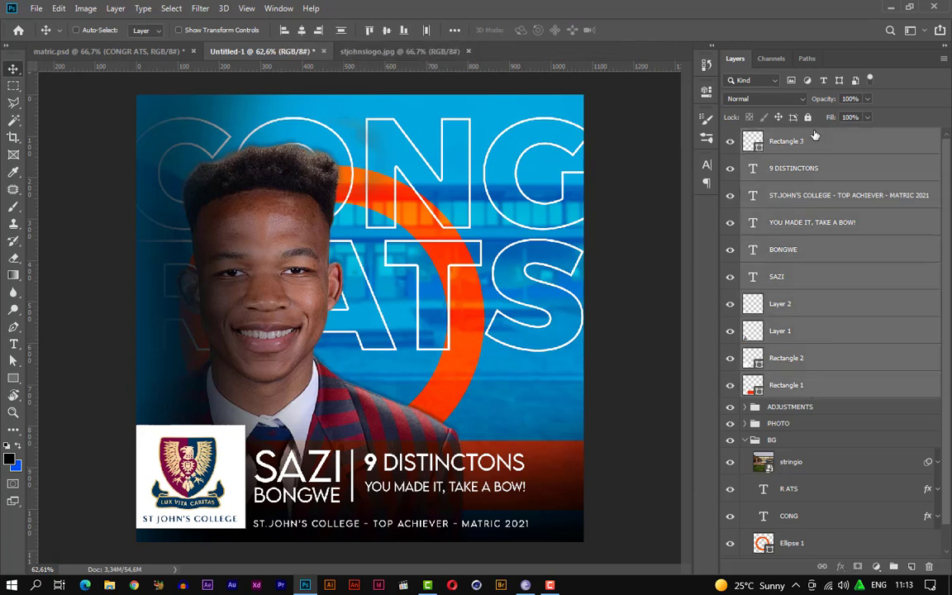
key("ctrl+g")
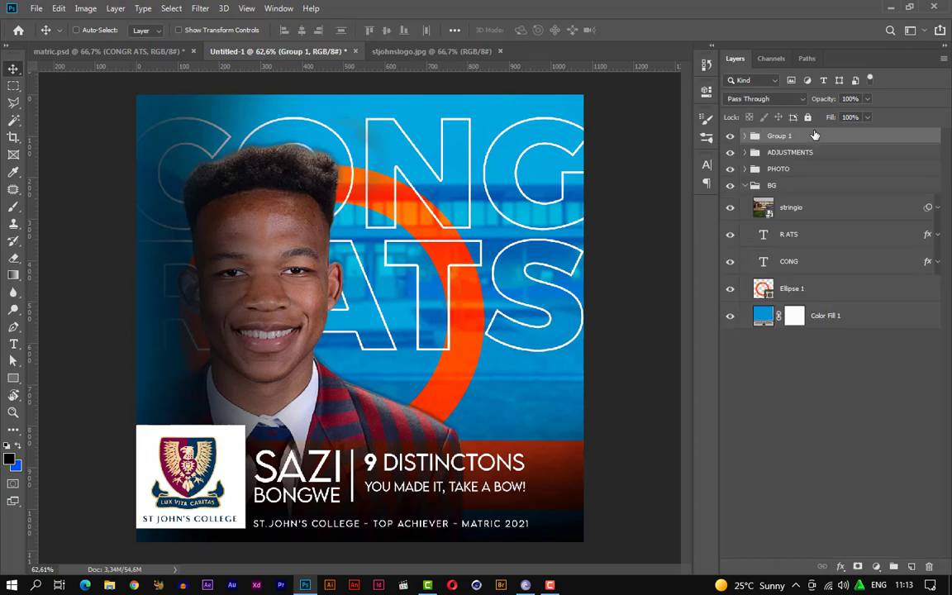
double_click(779, 136)
type("TEXT")
key("Return")
left_click(743, 185)
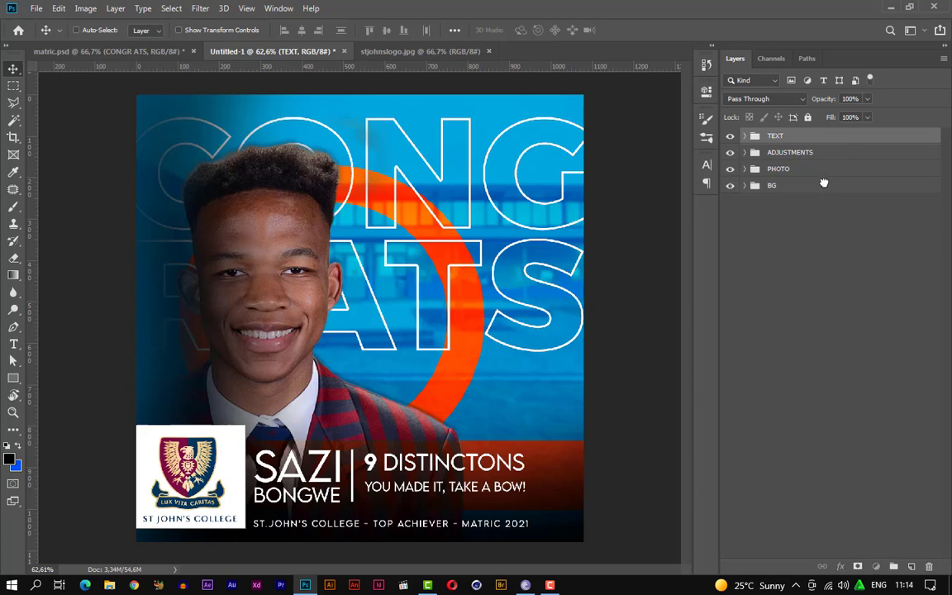
left_click(822, 184, "shift")
left_click(837, 247)
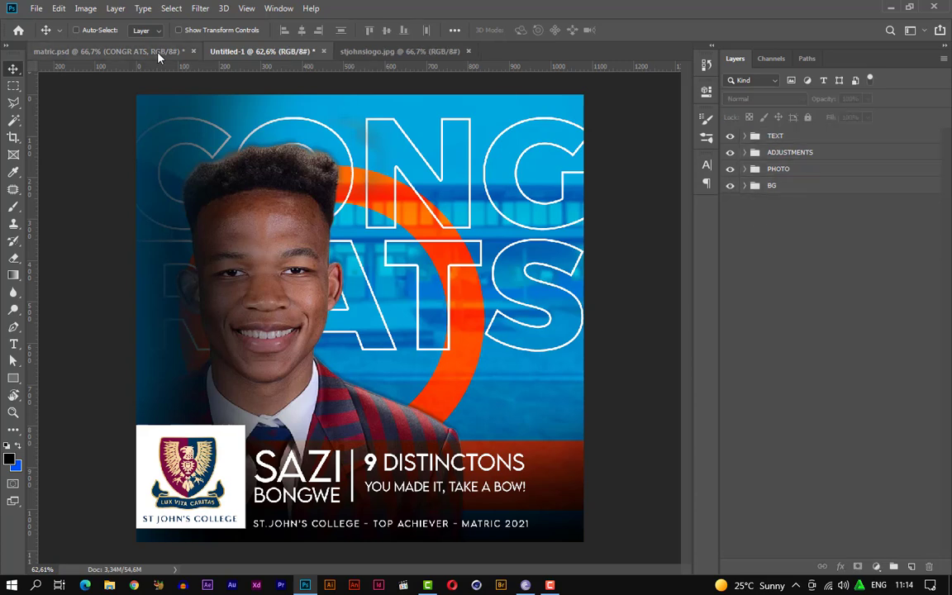
left_click(61, 53)
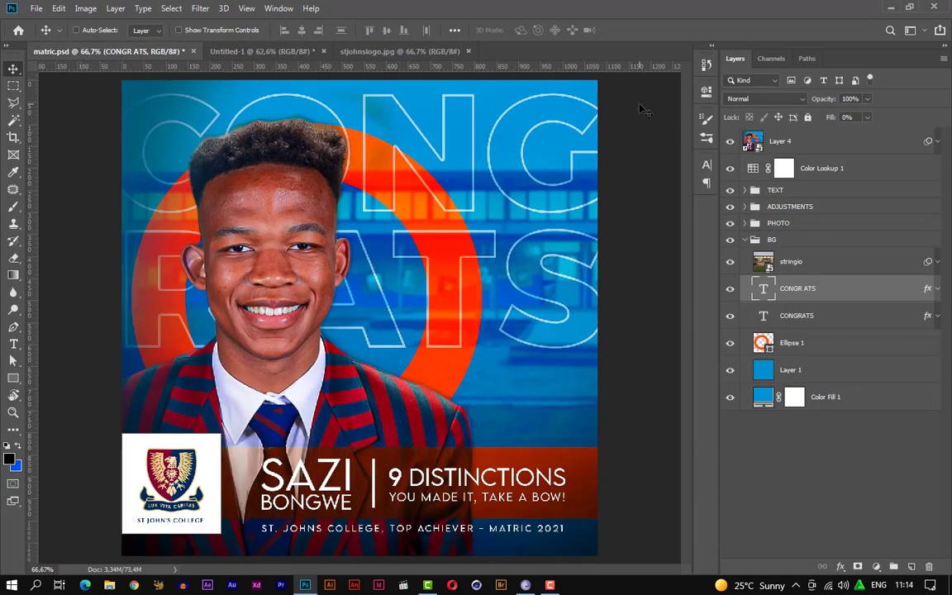
left_click(273, 51)
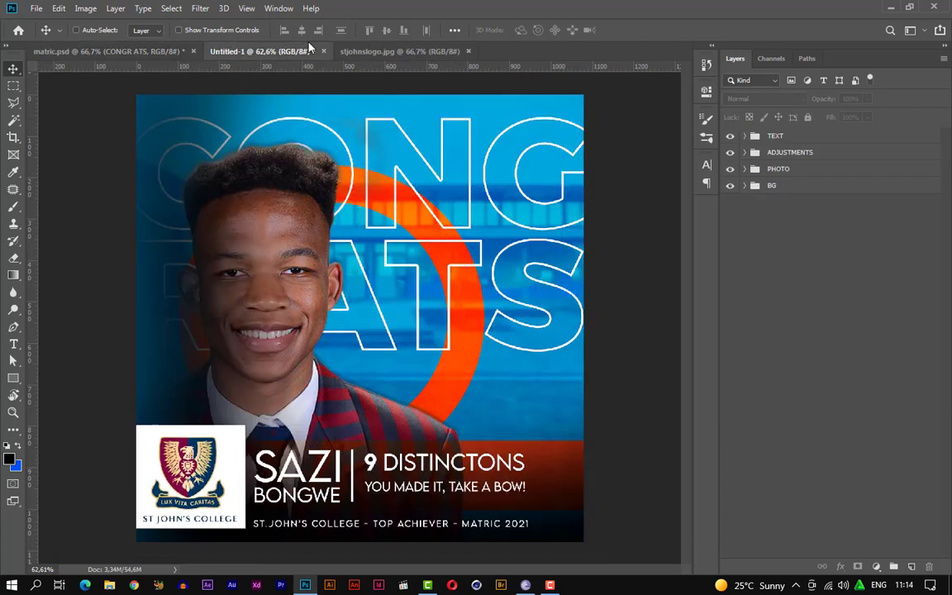
left_click(112, 49)
left_click(241, 52)
left_click(768, 135)
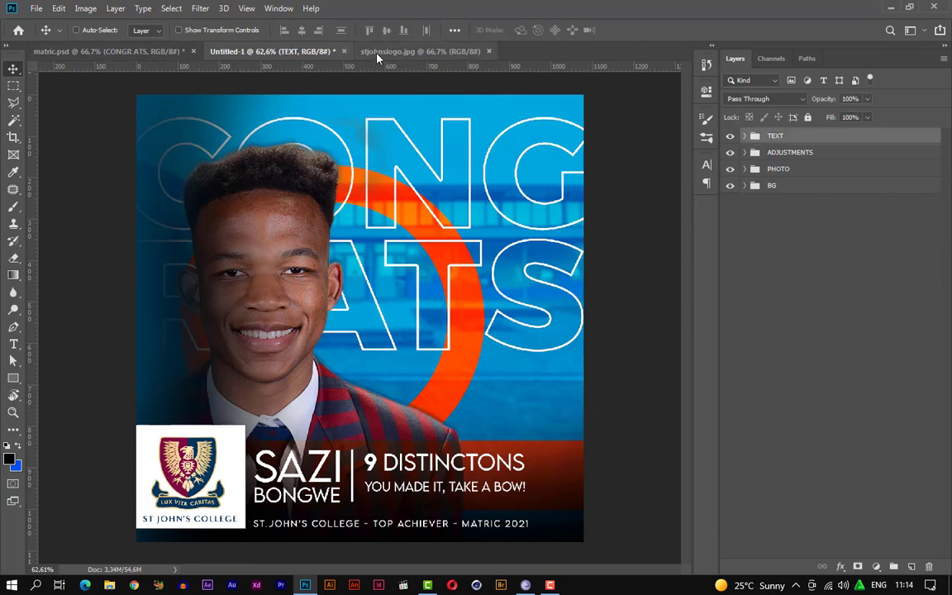
left_click(396, 51)
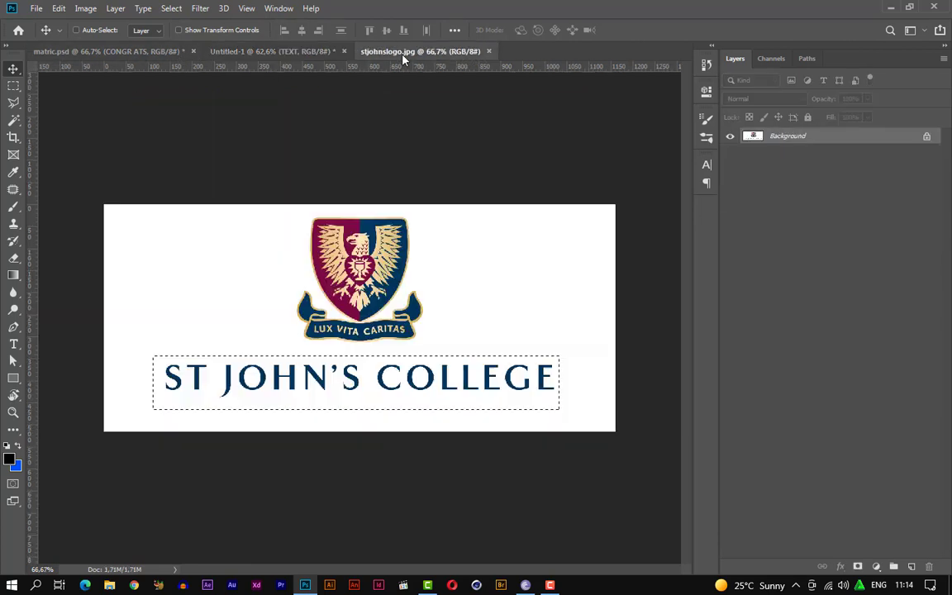
left_click(166, 50)
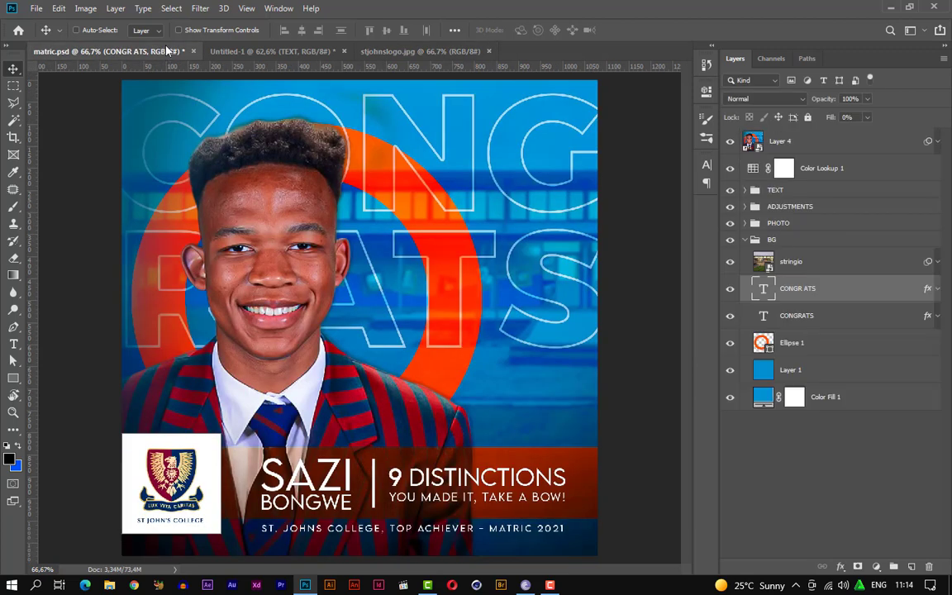
left_click(240, 55)
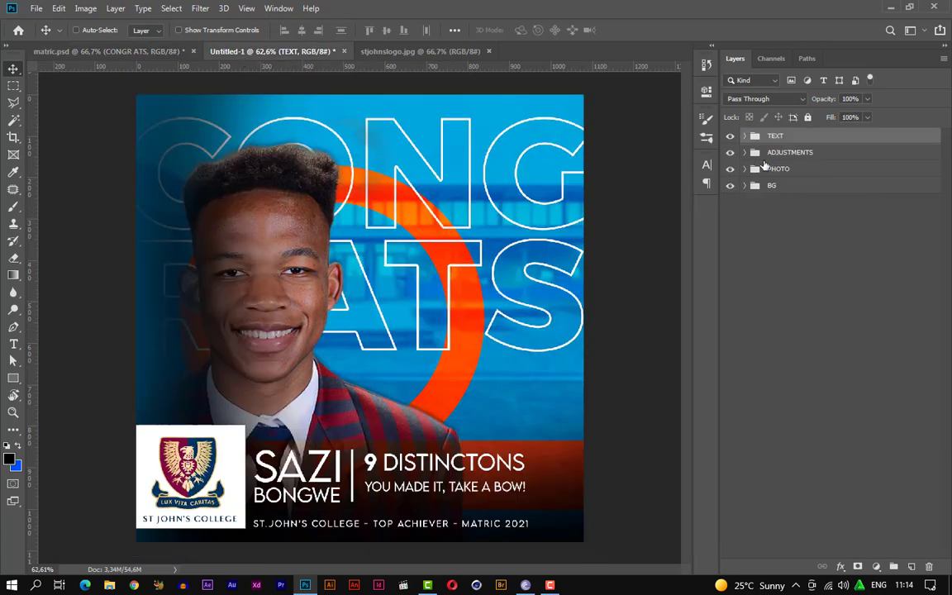
Add a Color Lookup adjustment layer using the 3Strip.look 3DLUT file
left_click(876, 567)
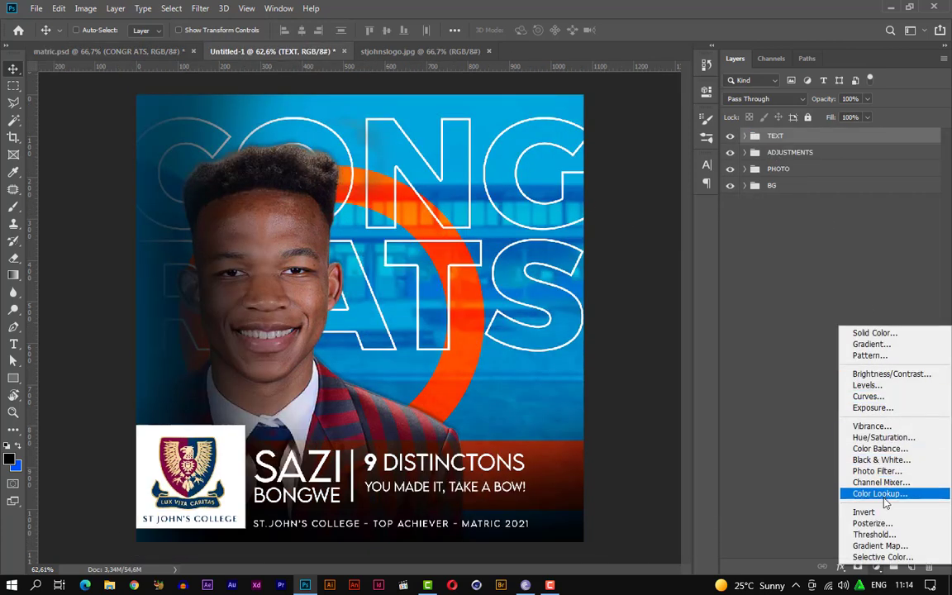
left_click(886, 497)
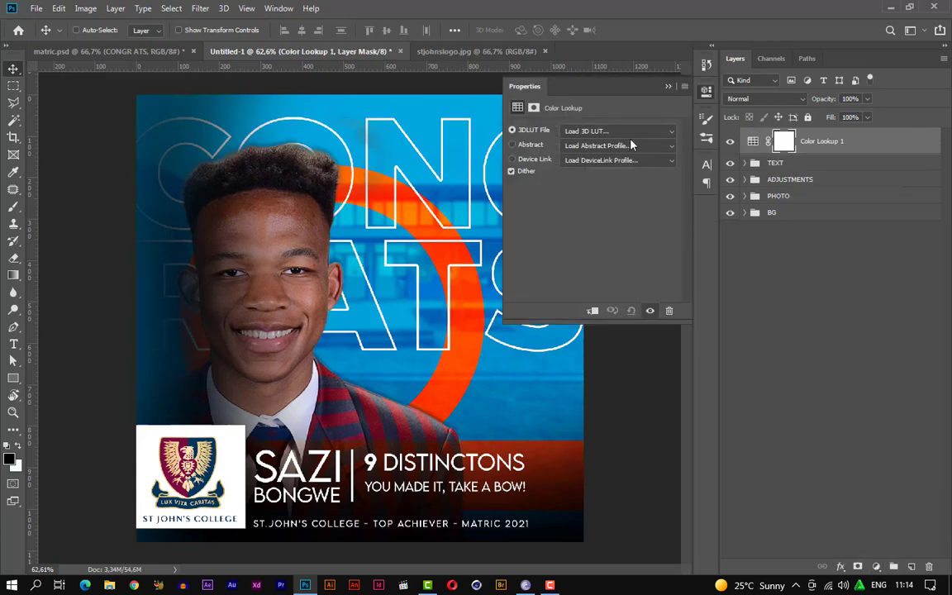
left_click(567, 124)
left_click(593, 45)
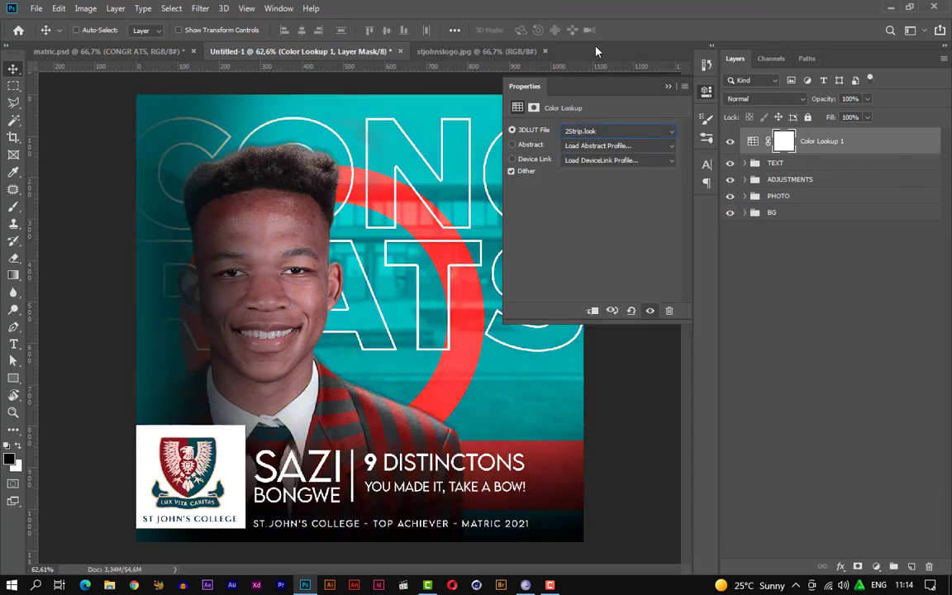
left_click(609, 125)
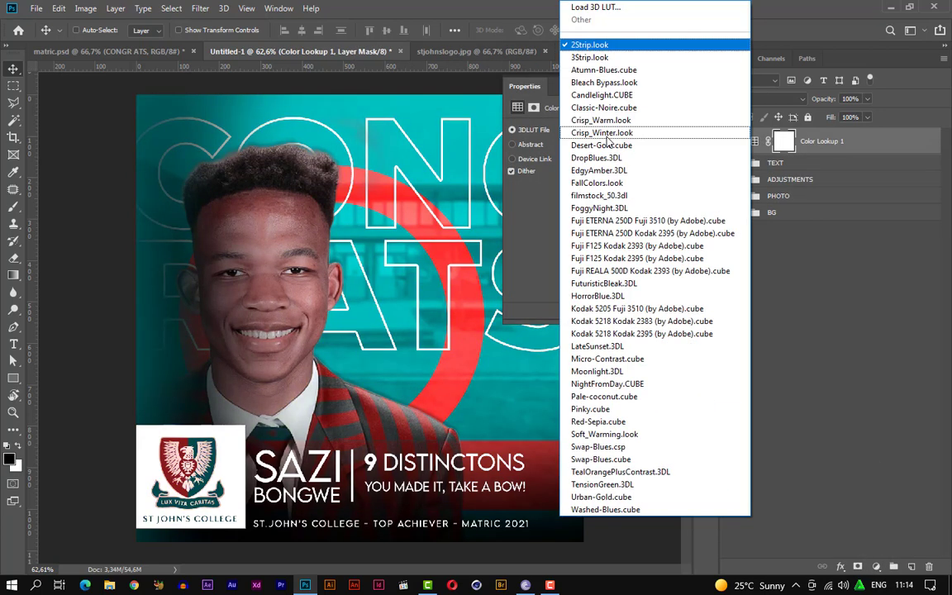
left_click(619, 58)
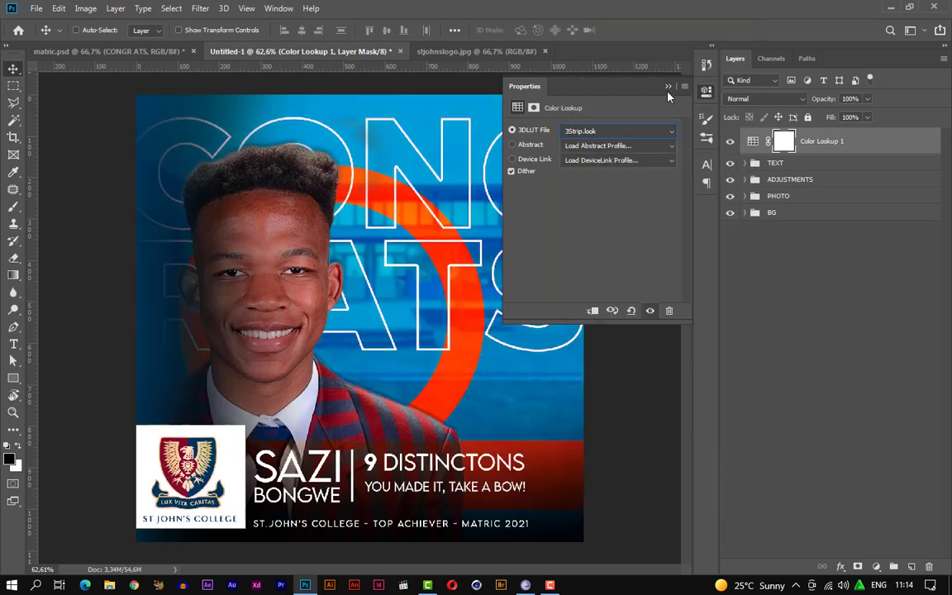
left_click(668, 86)
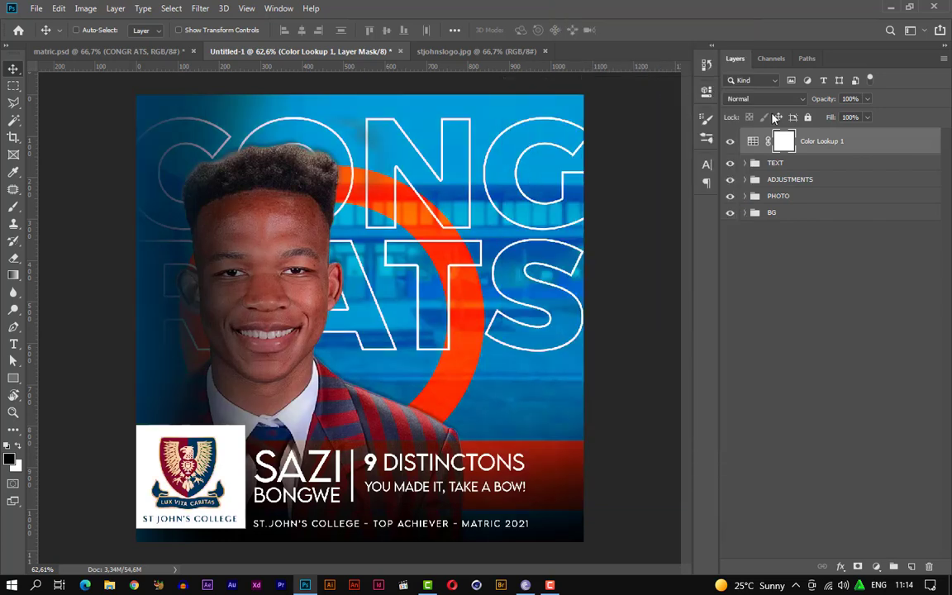
left_click(845, 283)
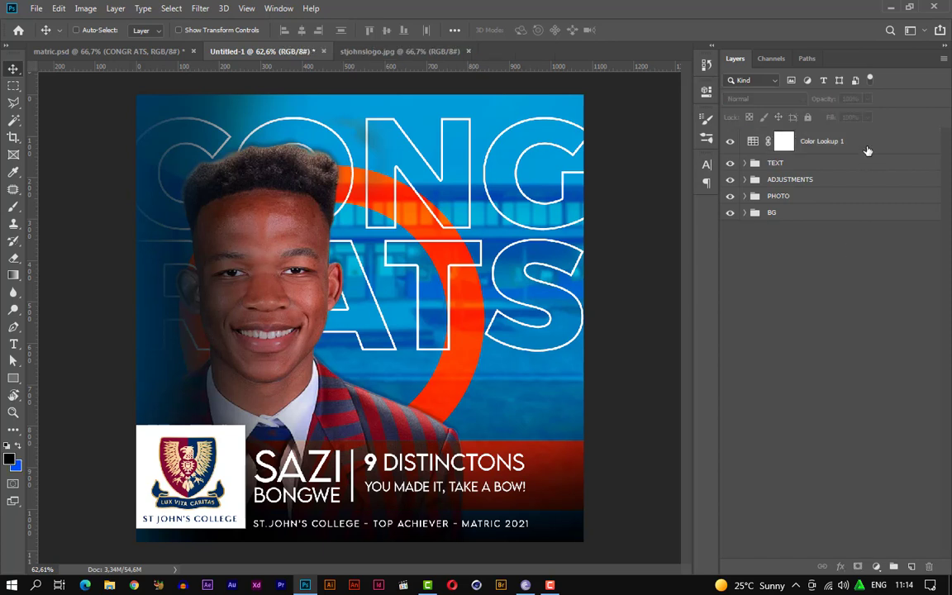
Stamp all visible content into Layer 3 and convert it to a smart object
key("ctrl")
key("ctrl+alt+shift+e")
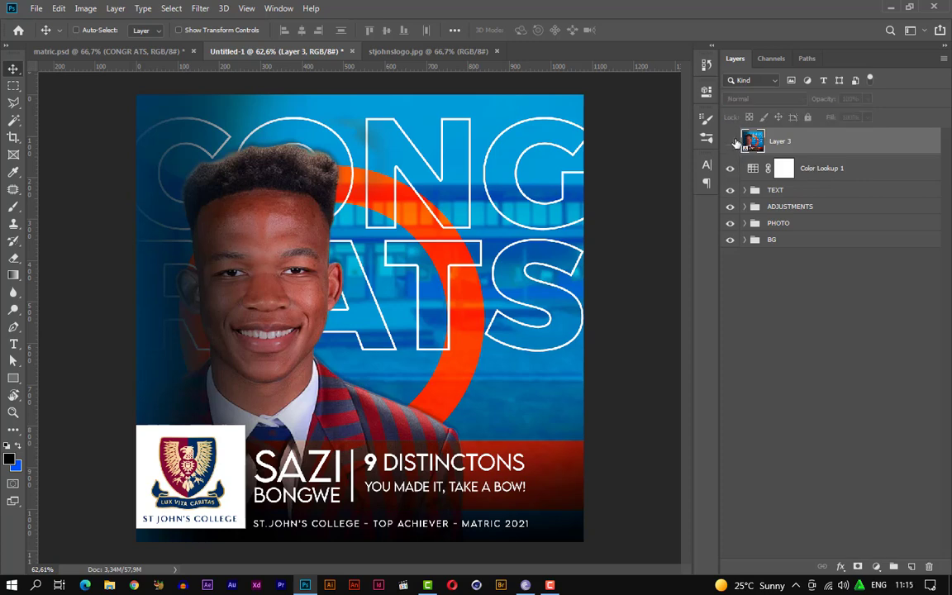
right_click(811, 147)
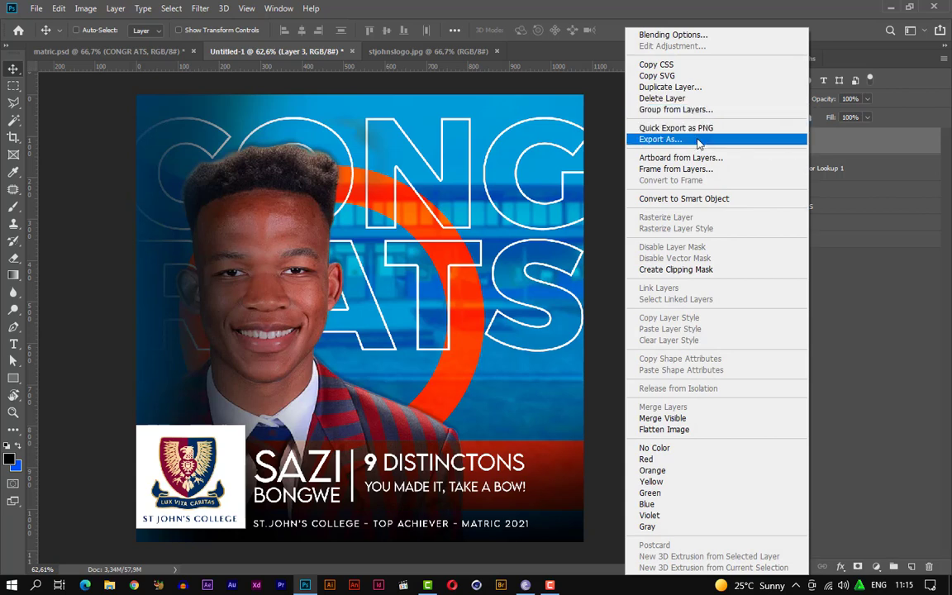
left_click(684, 198)
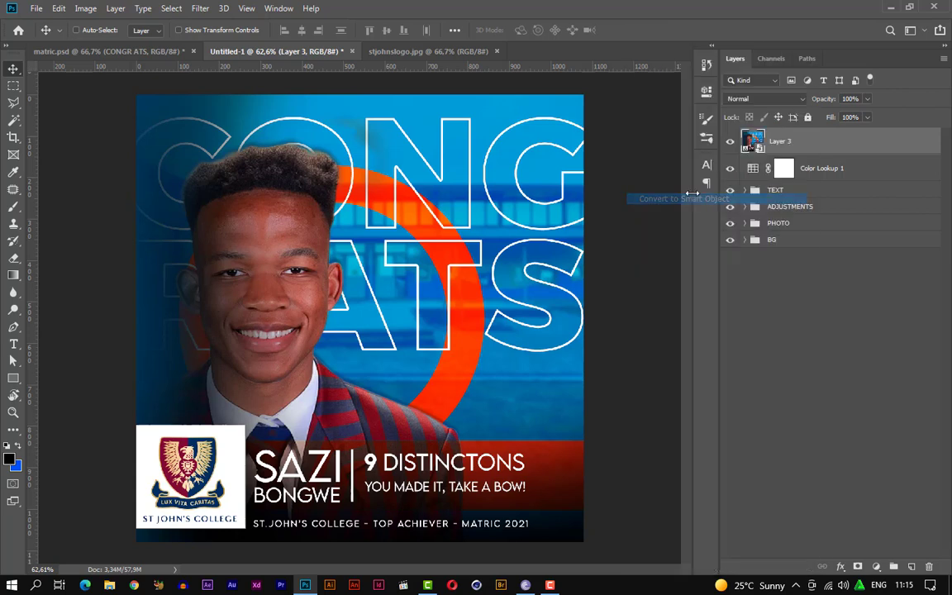
left_click(200, 8)
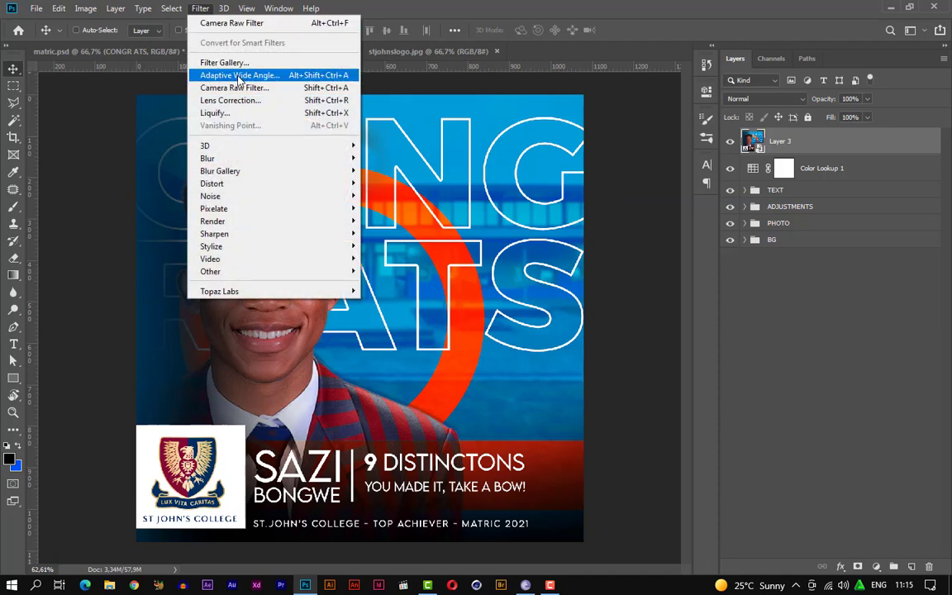
Apply a Camera Raw filter with Clarity 23, sharpening Amount 23 and Luminance 40
left_click(236, 87)
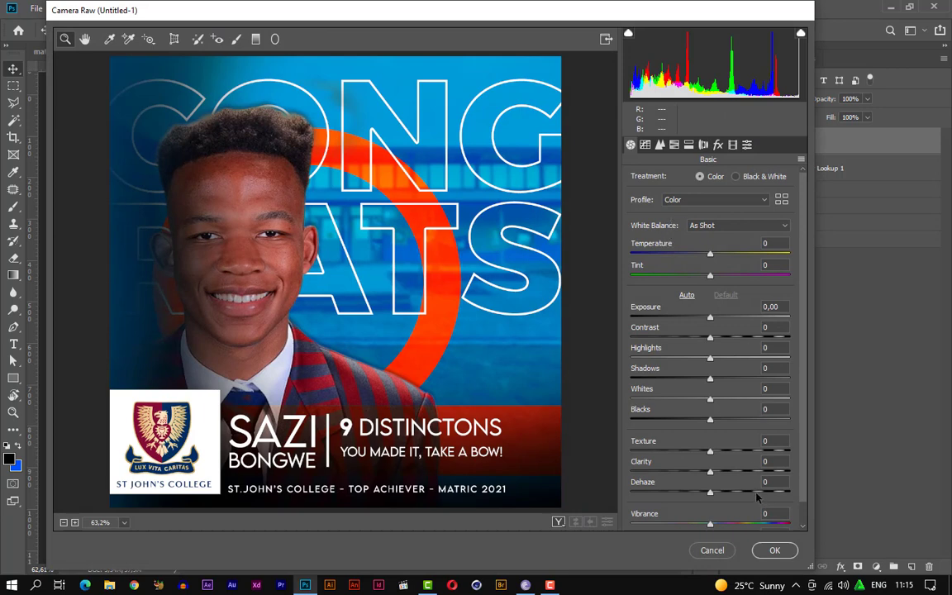
left_click(765, 461)
type("23")
key("Return")
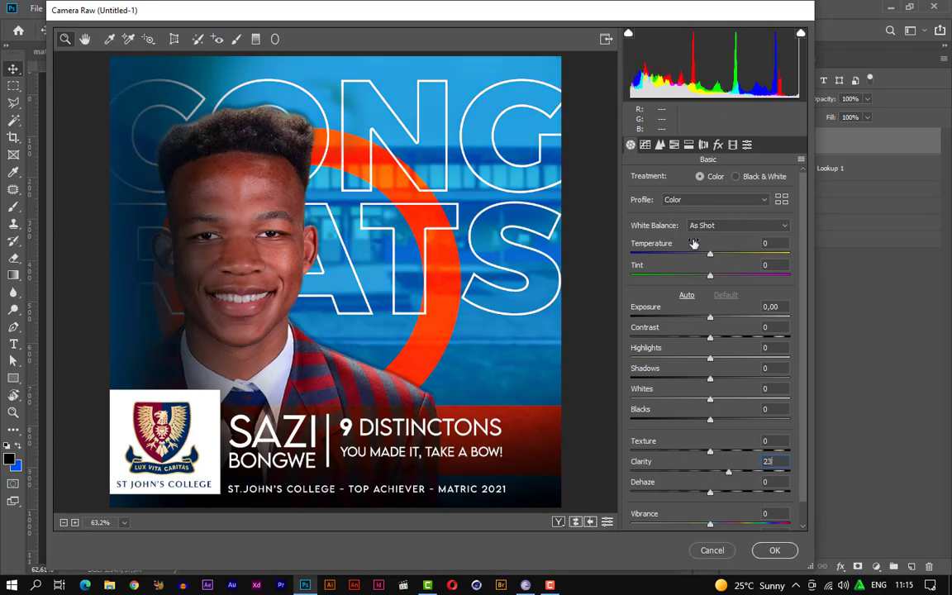
left_click(660, 144)
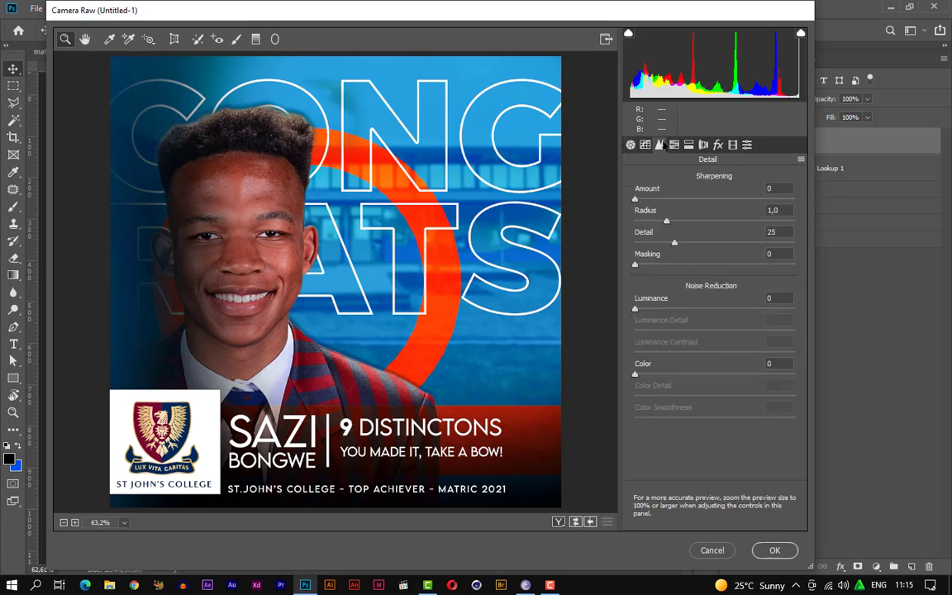
left_click(783, 189)
type("23")
left_click(773, 297)
type("4")
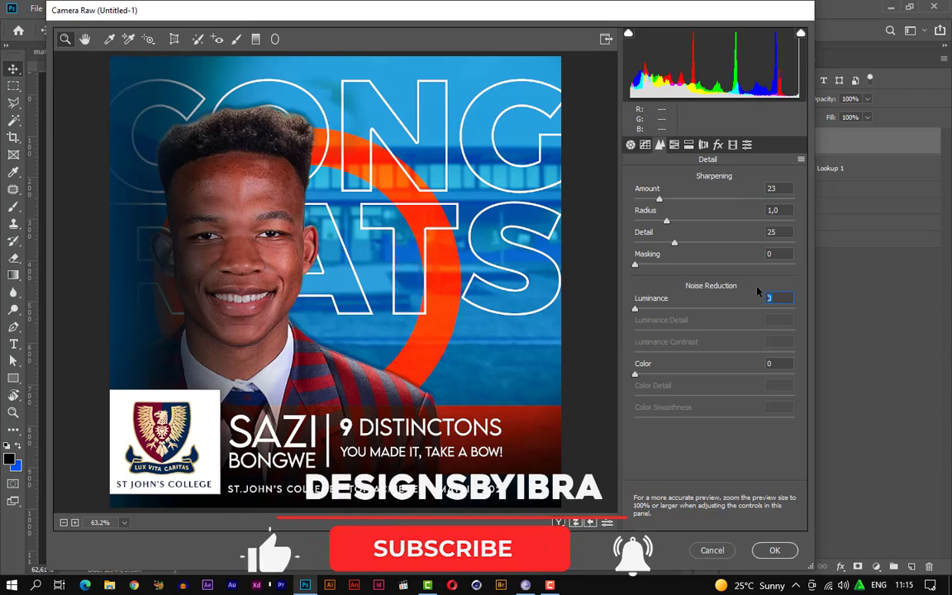
type("0")
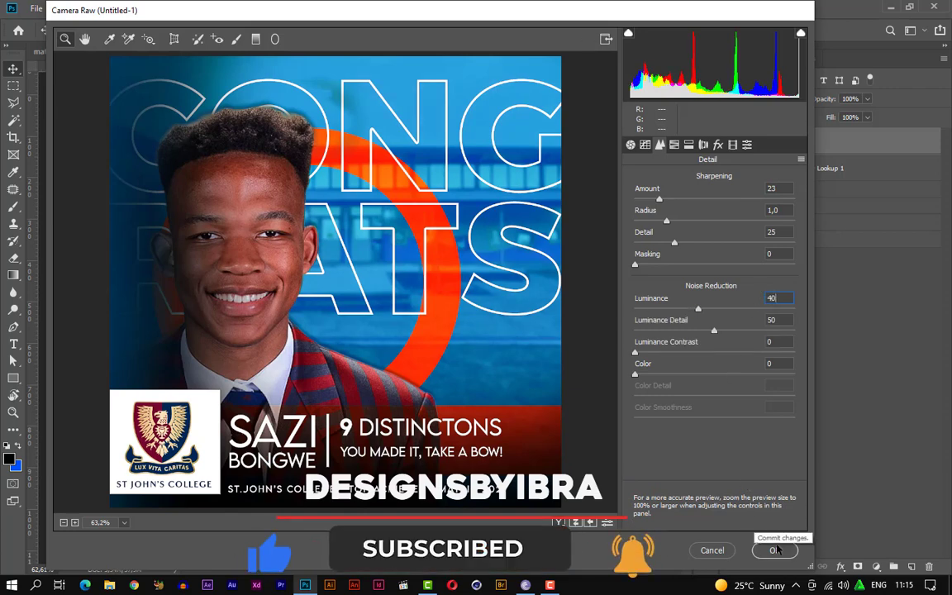
left_click(774, 550)
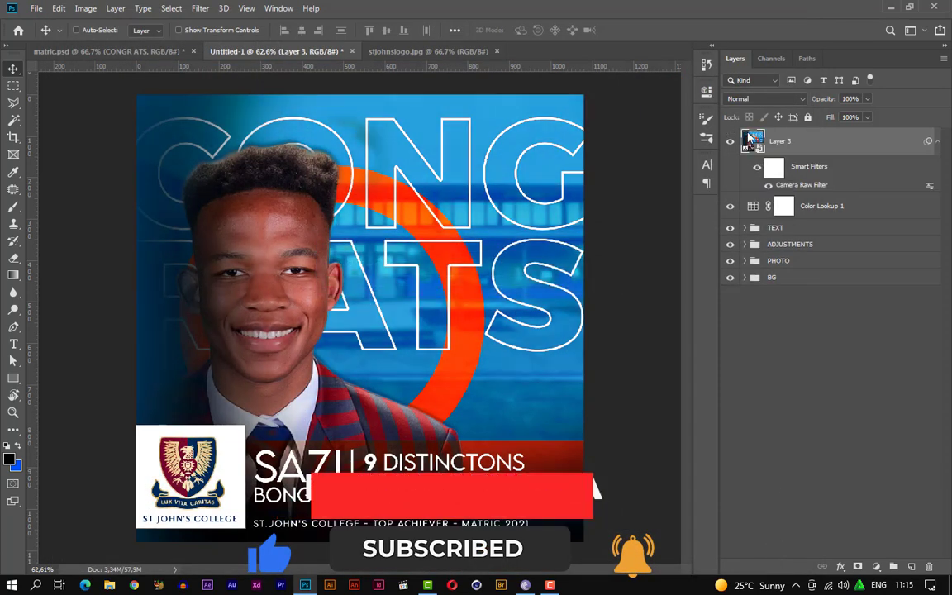
key("ctrl+z")
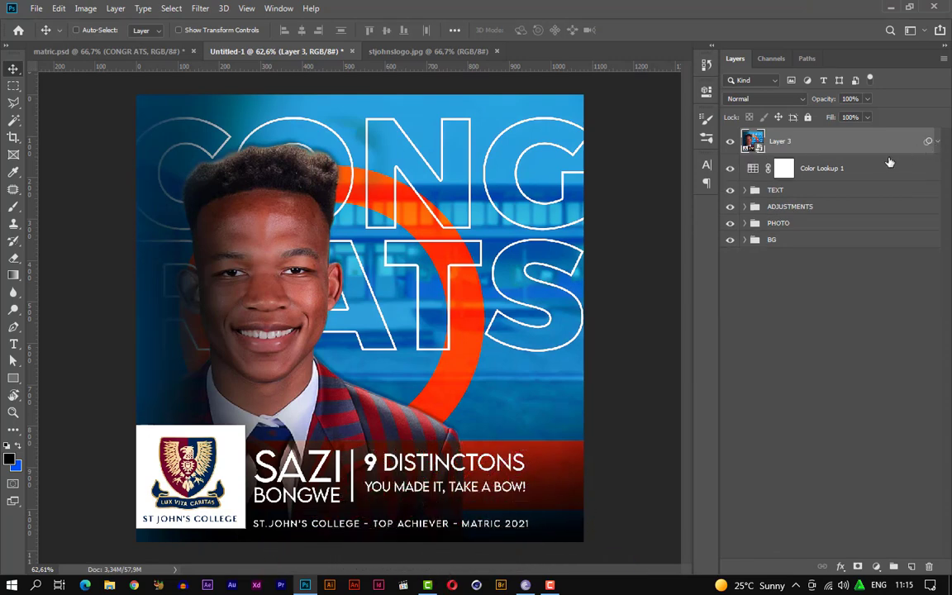